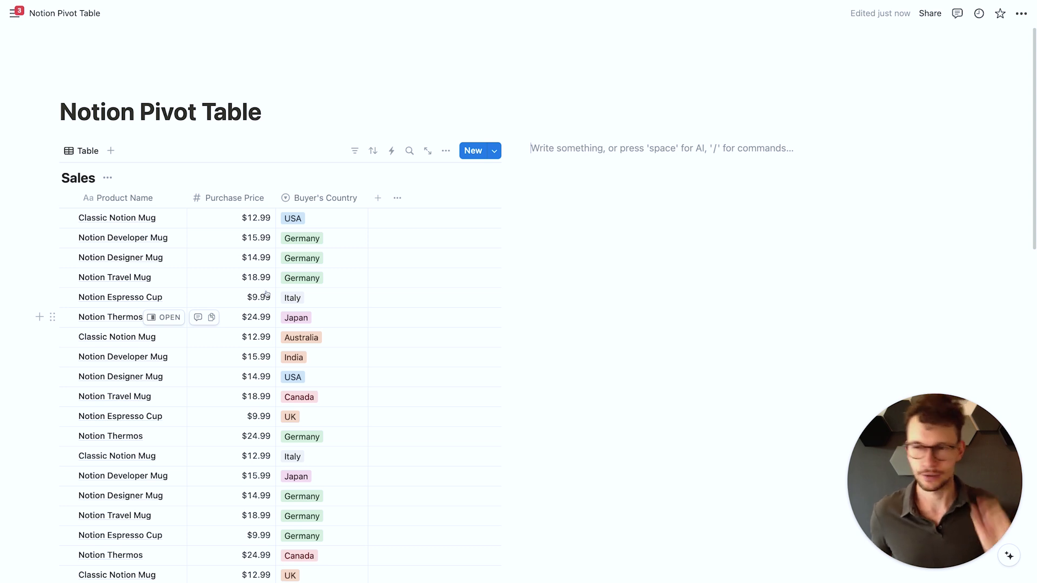
- Insert an inline database titled 'Pivot Table in Notion' beside the Sales table
scroll(264, 279, "down", 2)
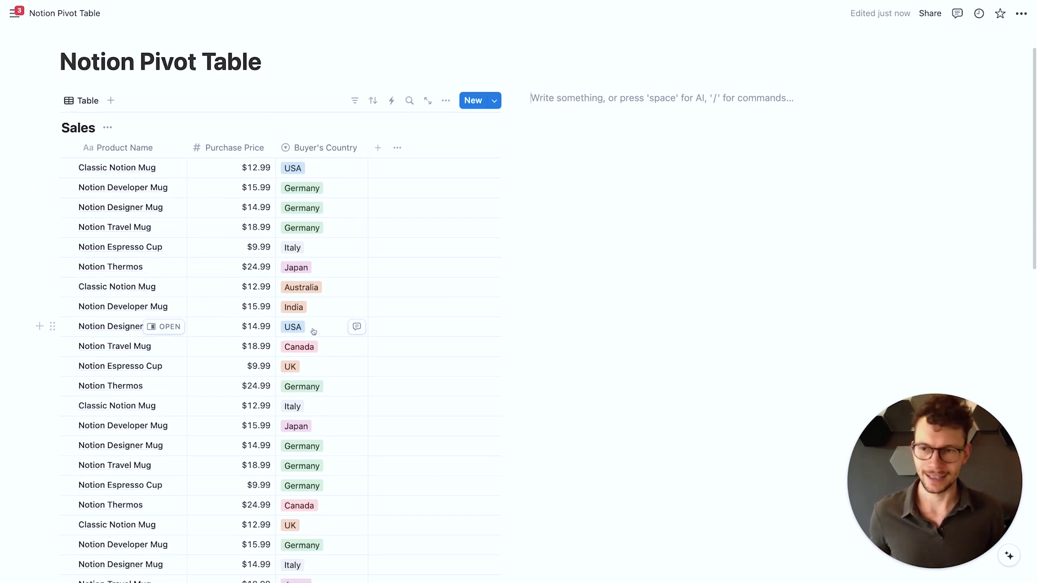
scroll(313, 331, "up", 2)
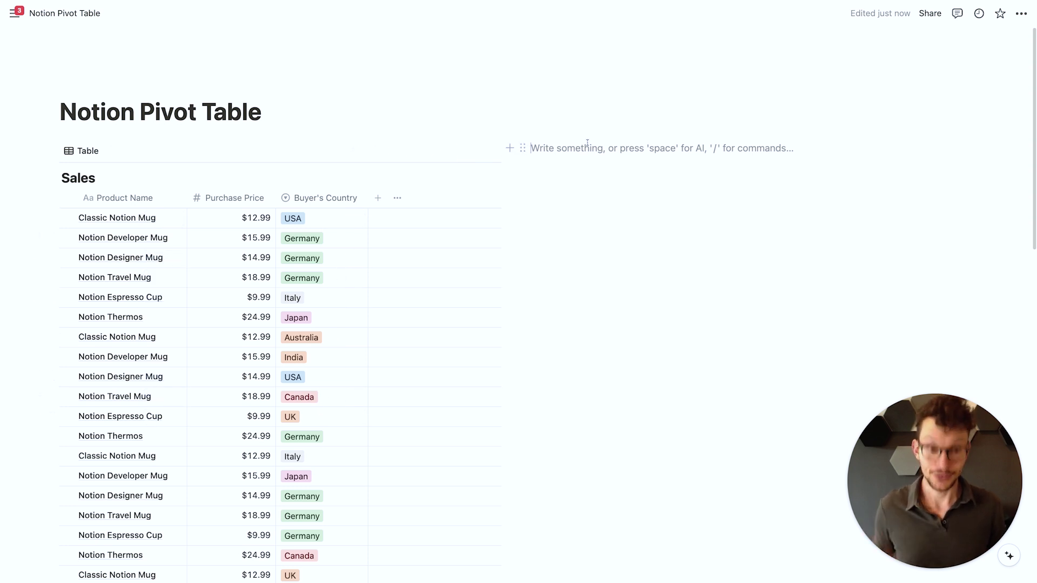
type("/data")
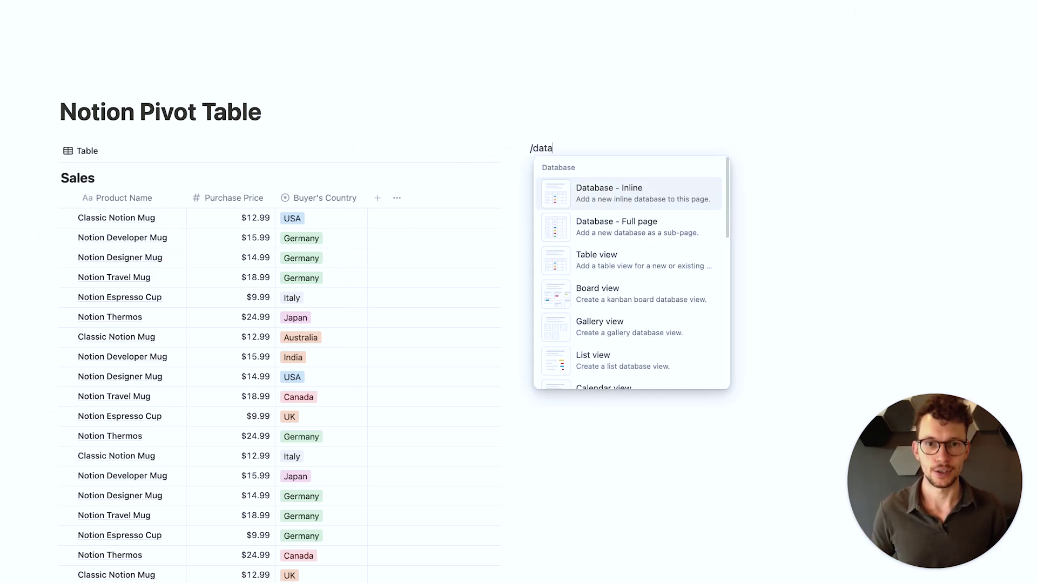
key("Return")
type("Pivot Table in Notion")
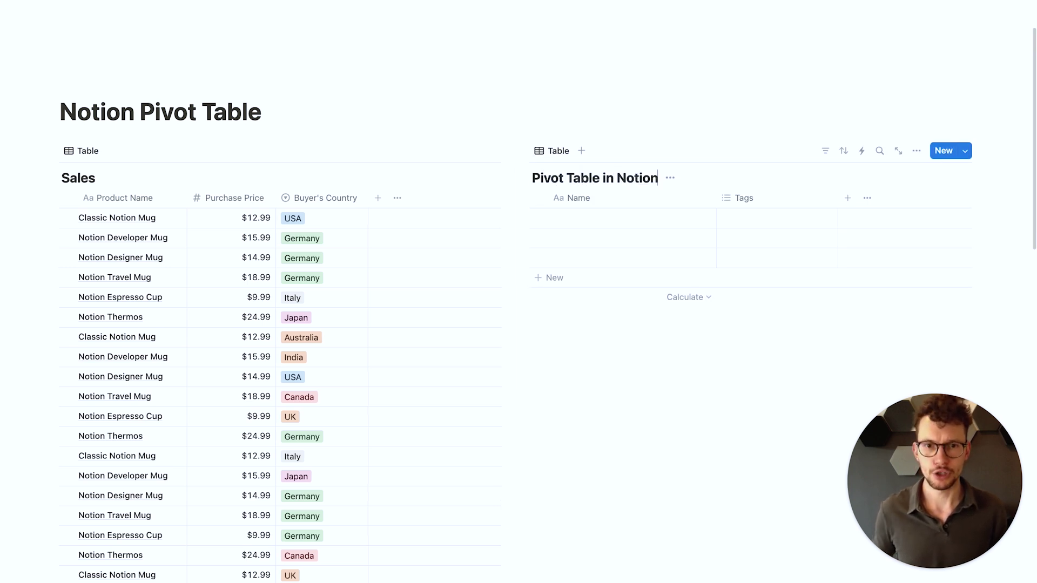
- Delete the Tags property and narrow the Name column slightly
left_click(774, 200)
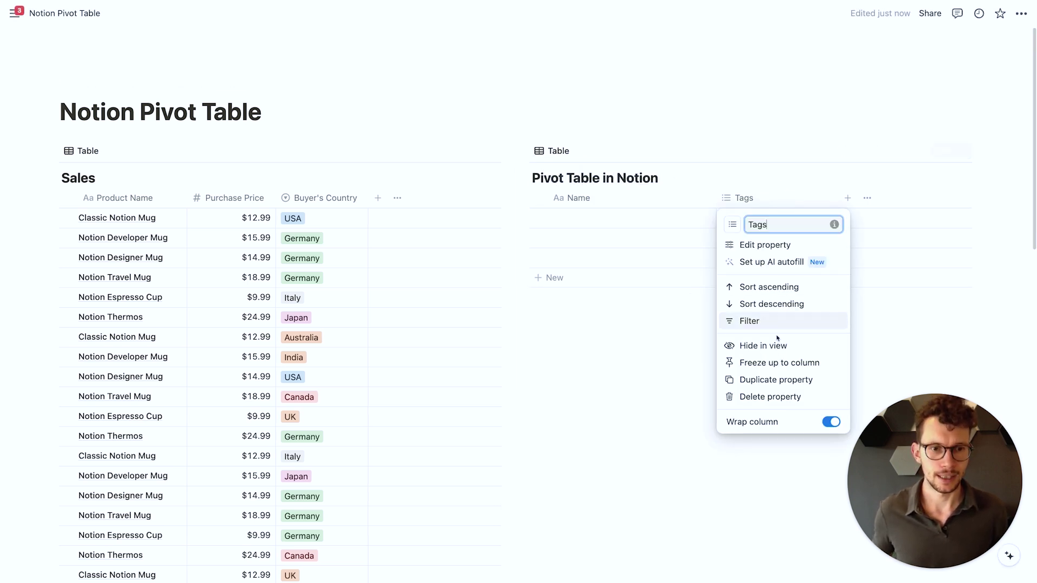
left_click(767, 397)
left_click(577, 297)
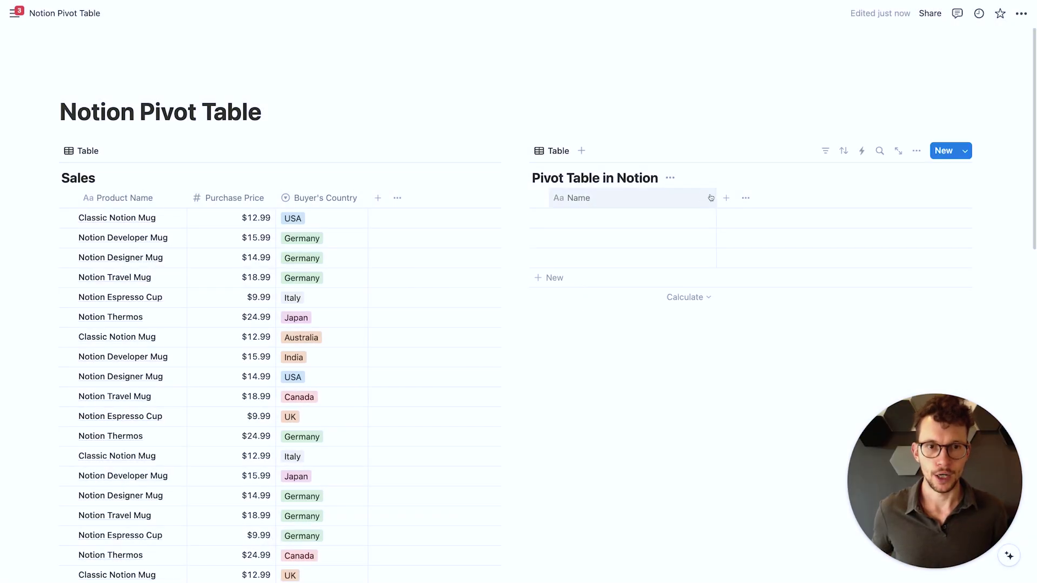
left_click_drag(712, 198, 710, 195)
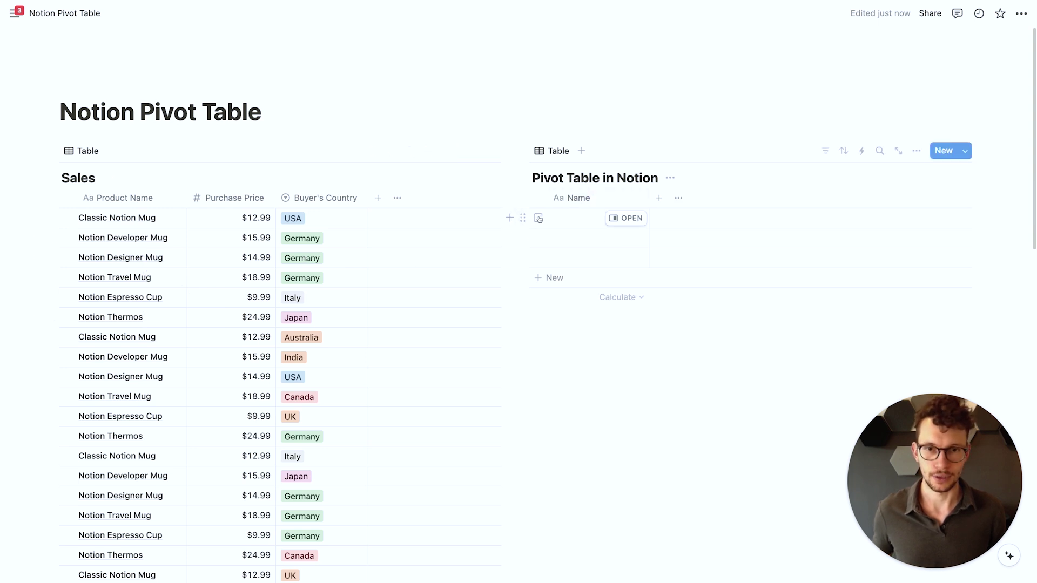
- Add a relation property named Items linked to Sales, also shown on the Sales database
left_click(659, 198)
type("rel")
key("Return")
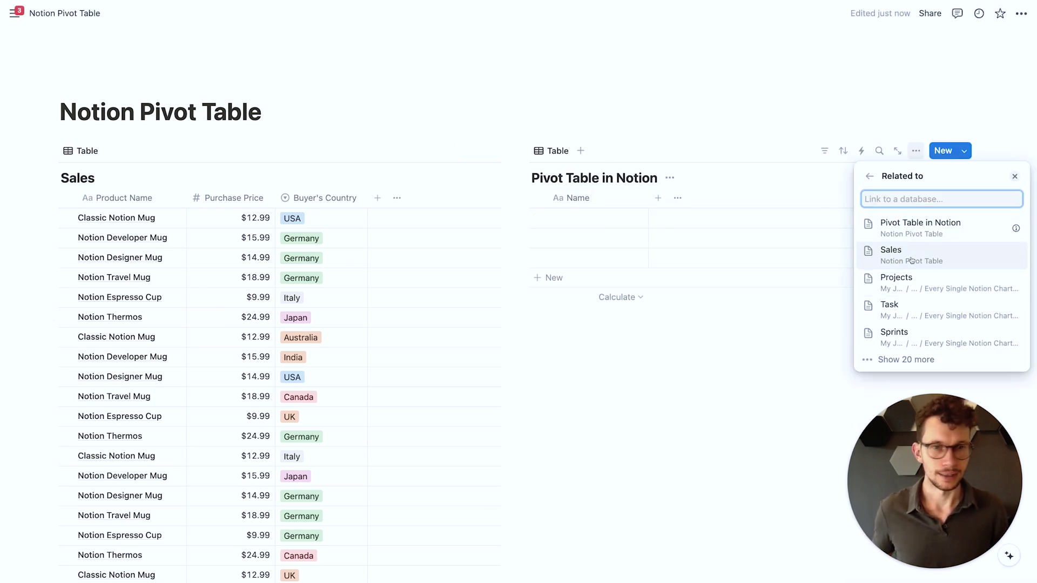
left_click(911, 258)
left_click(1011, 255)
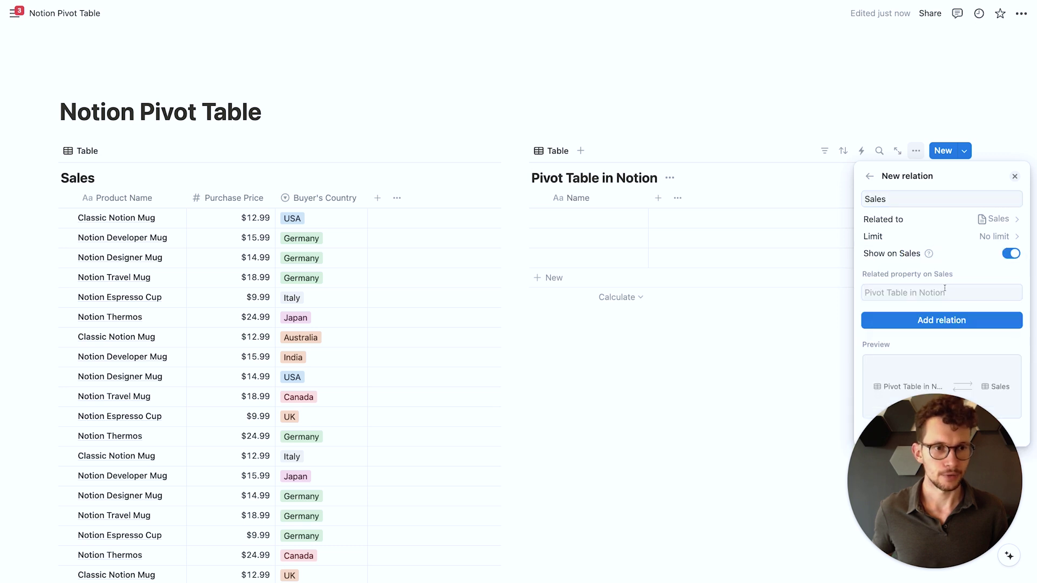
left_click(894, 197)
key("super+a")
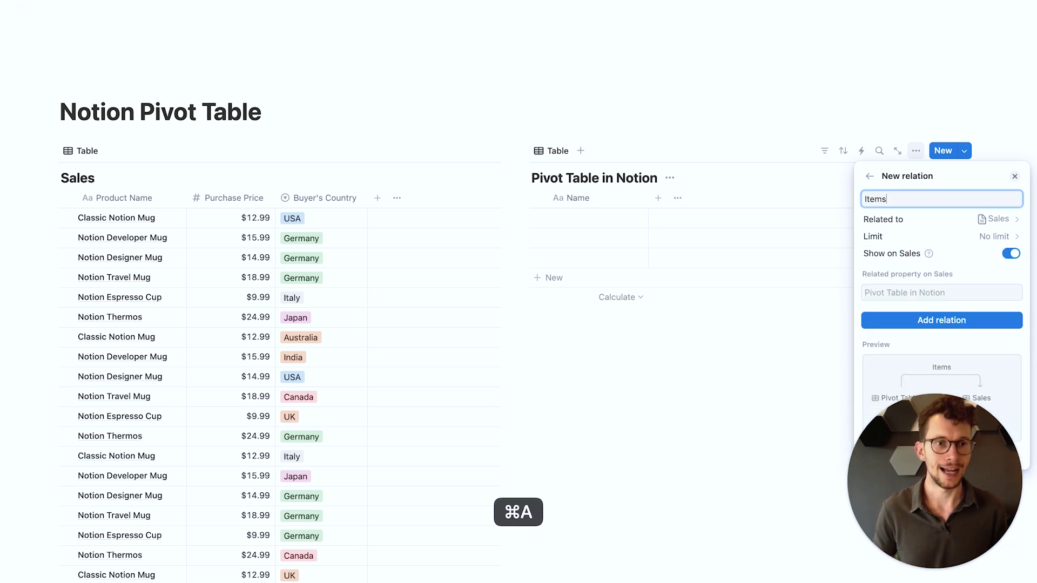
left_click(908, 323)
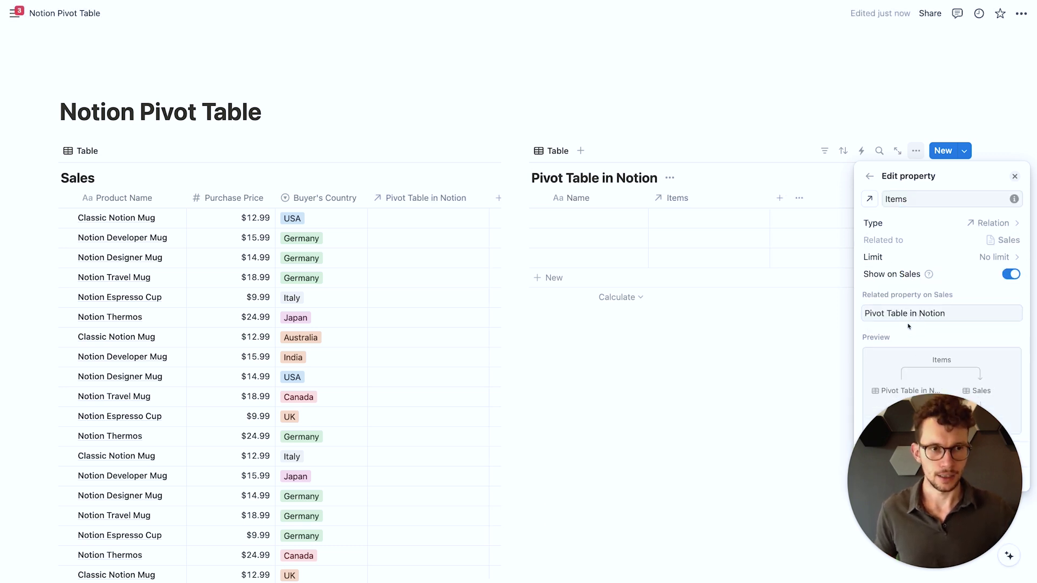
left_click(735, 337)
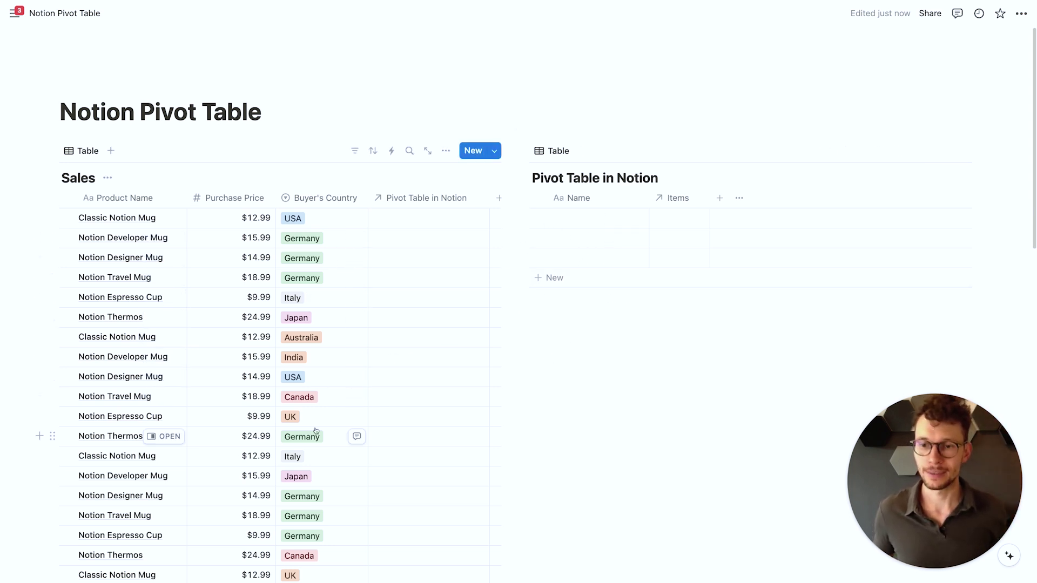
- Enter USA, Germany, Italy and Japan as the first four Name rows
left_click(575, 222)
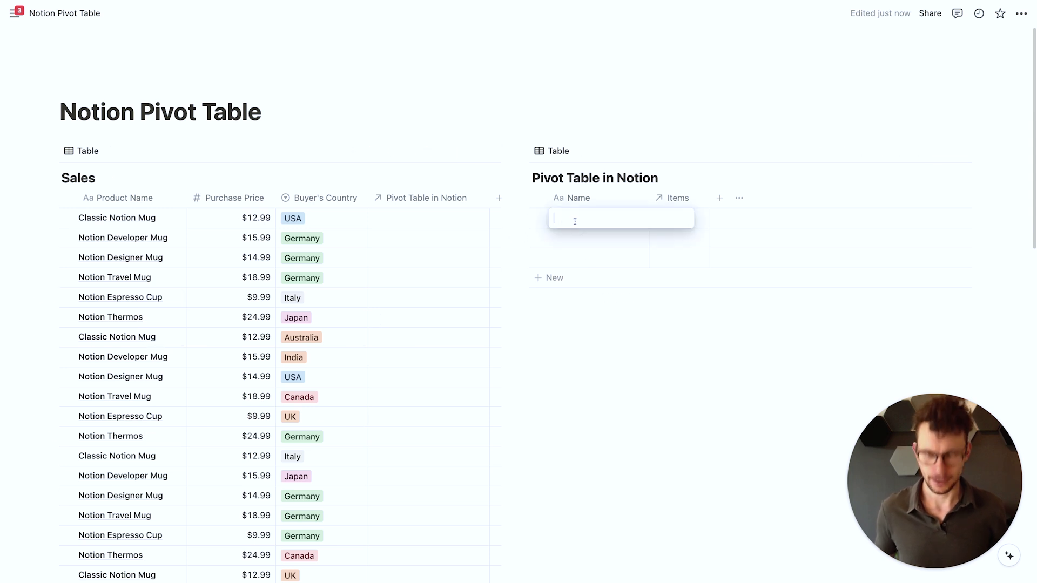
type("USA")
key("Return")
type("Ge")
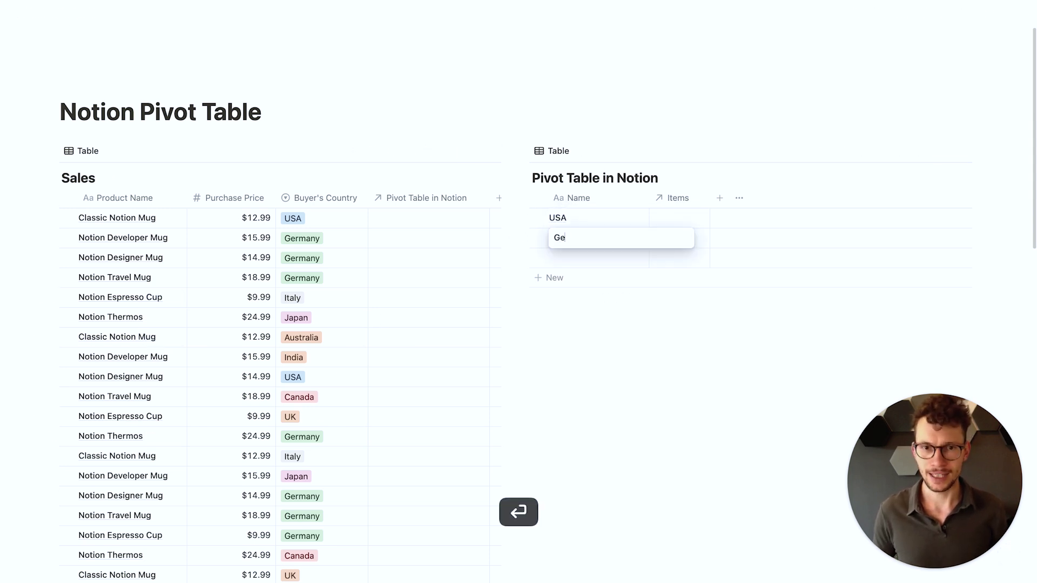
type("rmany")
key("Return")
type("Italy")
key("shift+Return")
type("Japan")
key("Return")
- Add rows for Australia, India, Canada and UK
key("shift+Return")
type("Australia")
key("Return")
key("shift+Return")
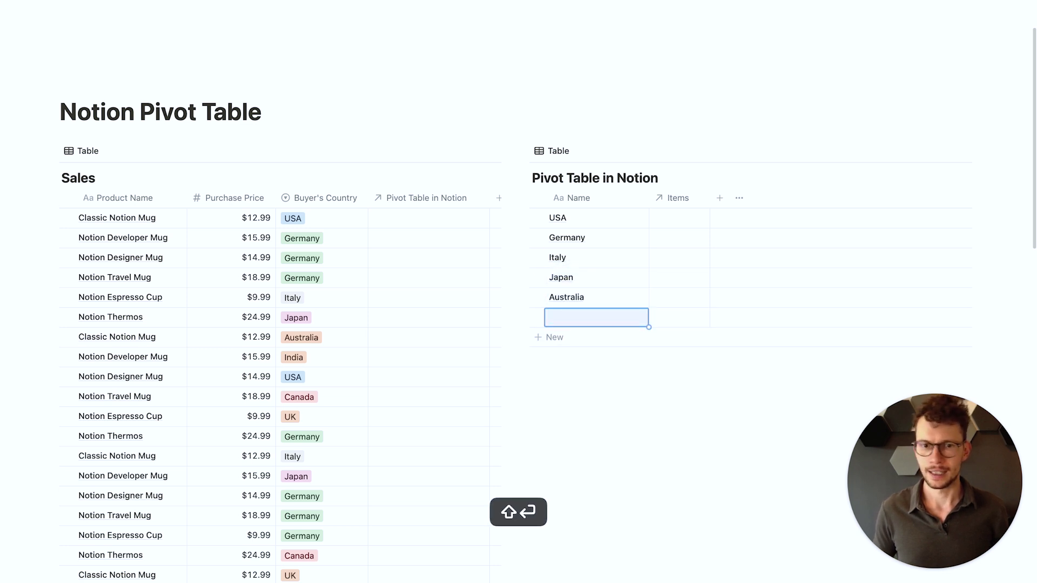
type("India")
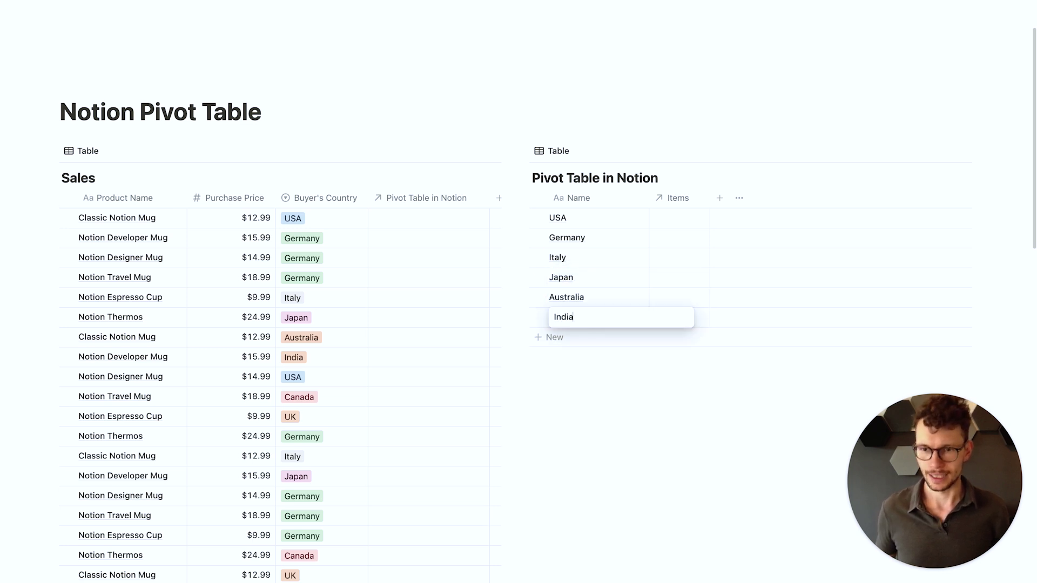
key("Return")
key("shift+Return")
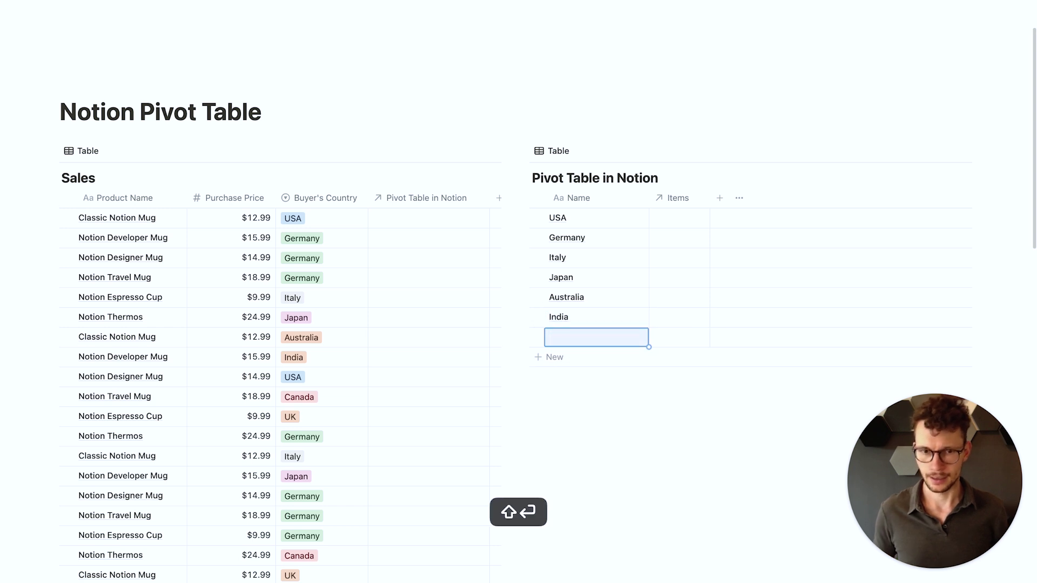
type("Canada")
key("Return")
key("shift+Return")
type("UK")
key("Return")
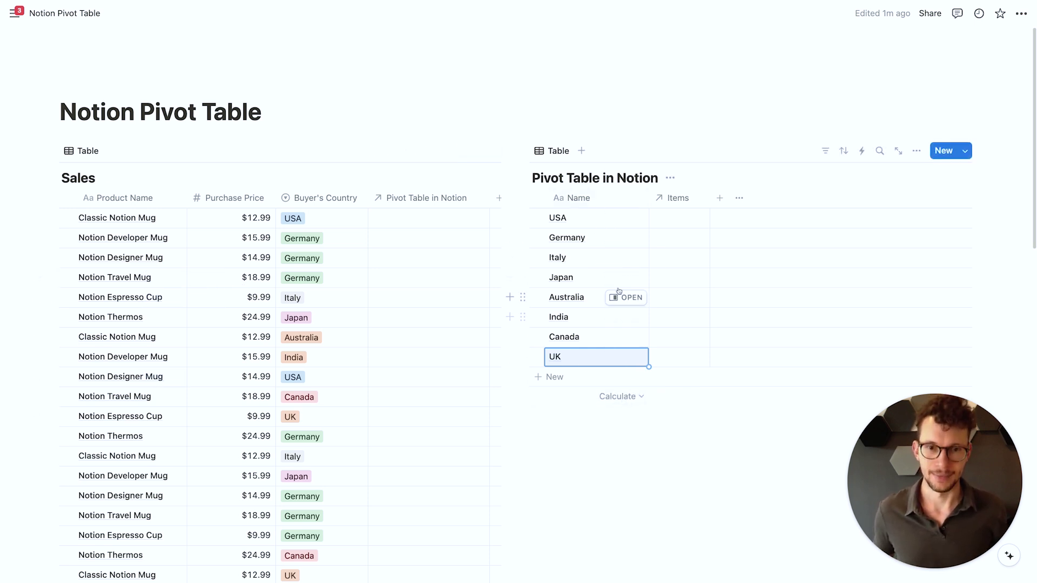
- Narrow the pivot's Name column and select all 46 Sales rows to edit their relation
left_click_drag(648, 198, 621, 198)
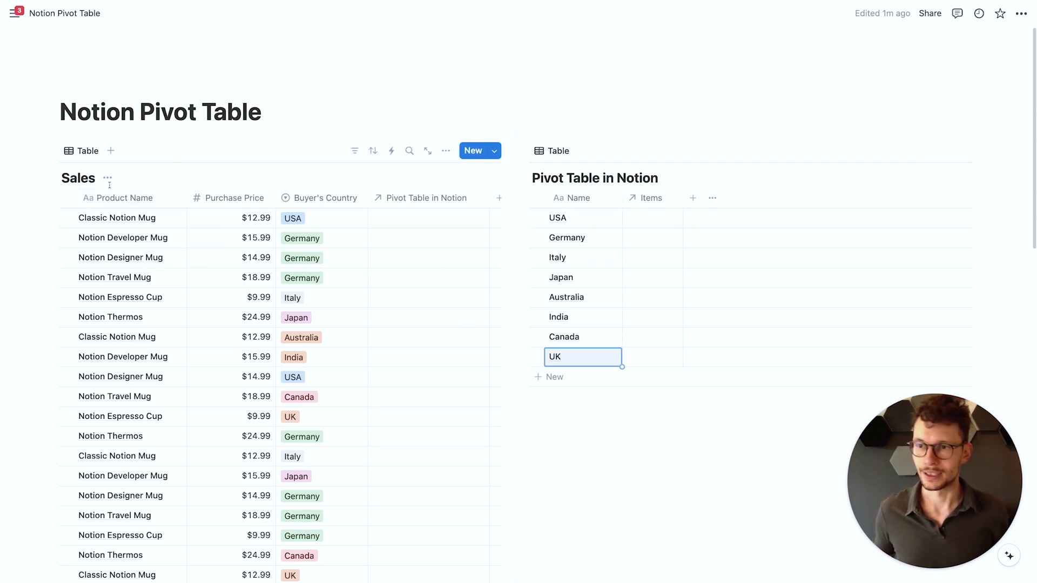
left_click(67, 198)
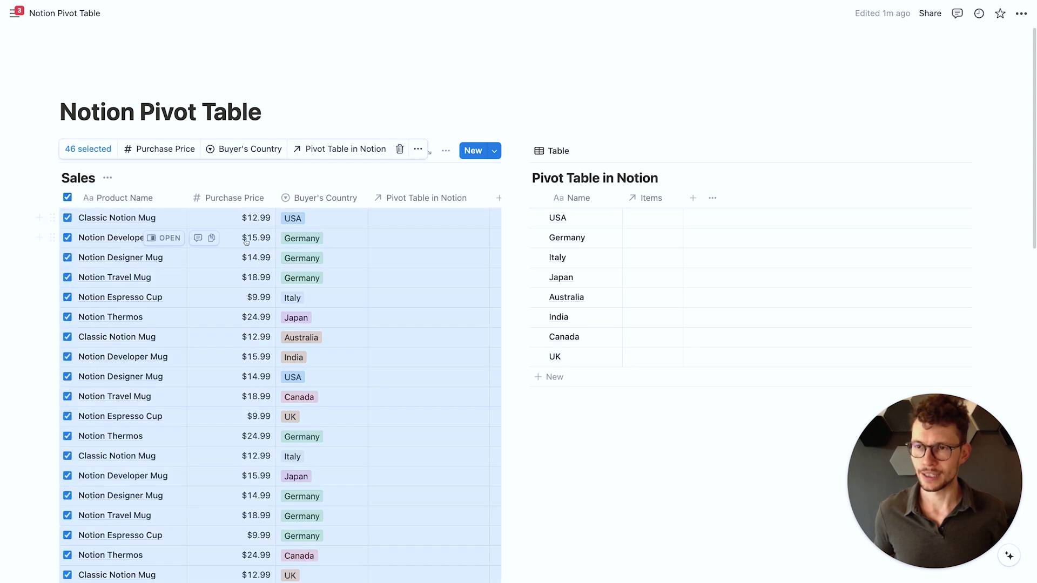
scroll(257, 272, "down", 10)
scroll(257, 272, "down", 4)
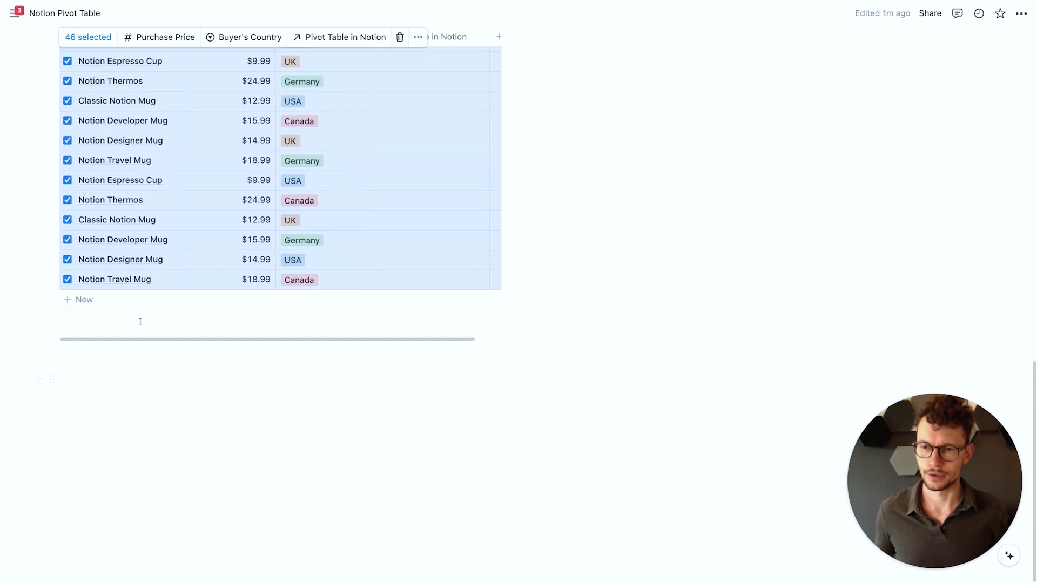
scroll(257, 370, "up", 8)
scroll(258, 371, "up", 10)
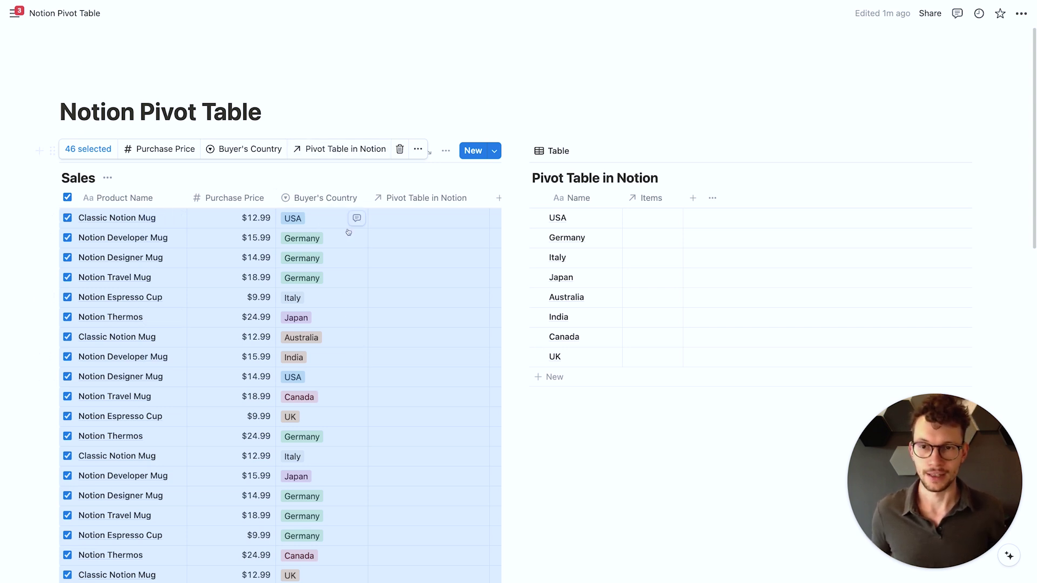
right_click(344, 250)
mouse_move(424, 385)
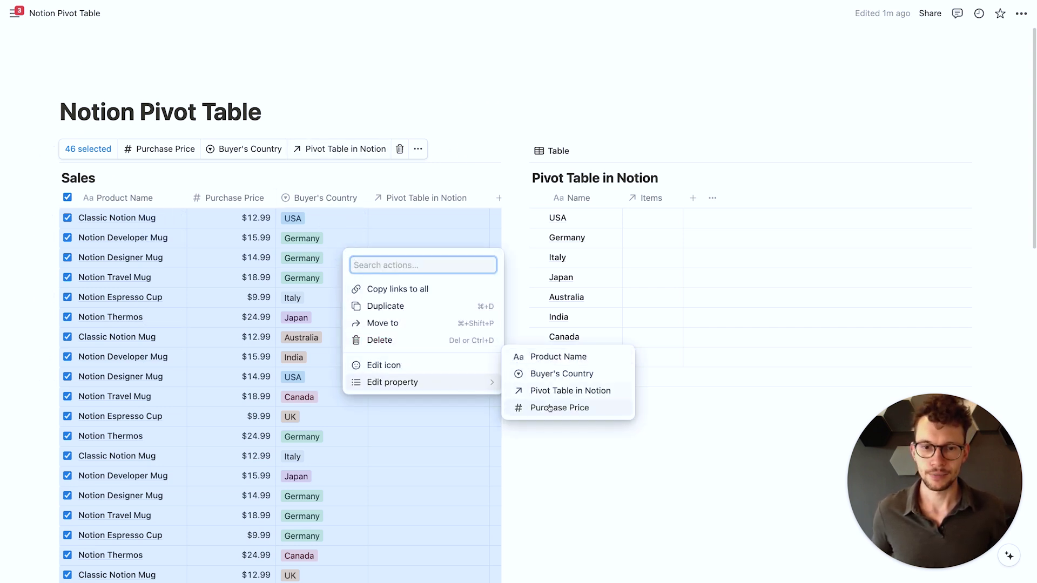
left_click(562, 391)
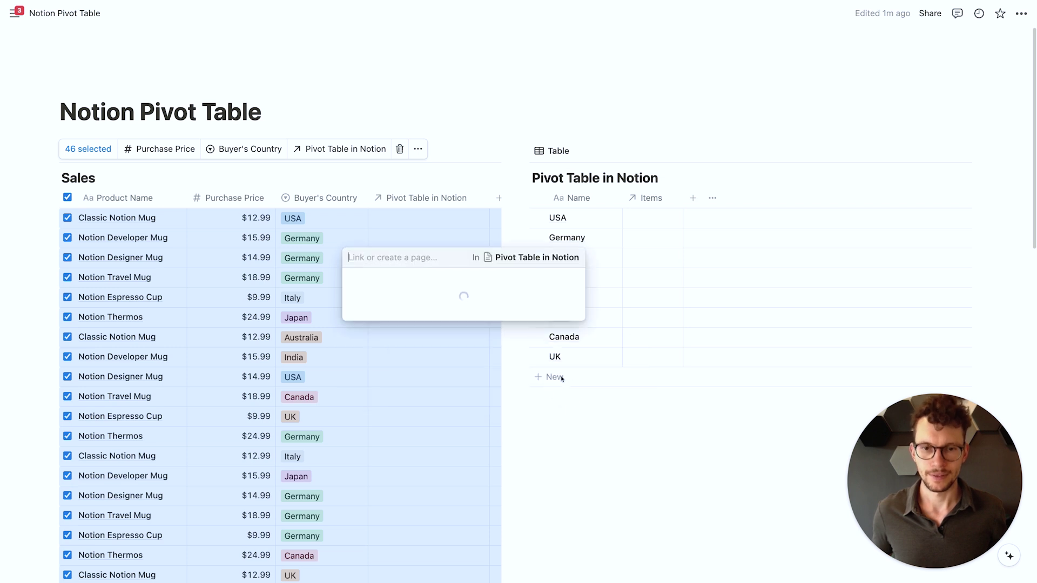
- Link every selected sale to USA, Germany, Italy, Japan, Australia, India and Canada
left_click(573, 299)
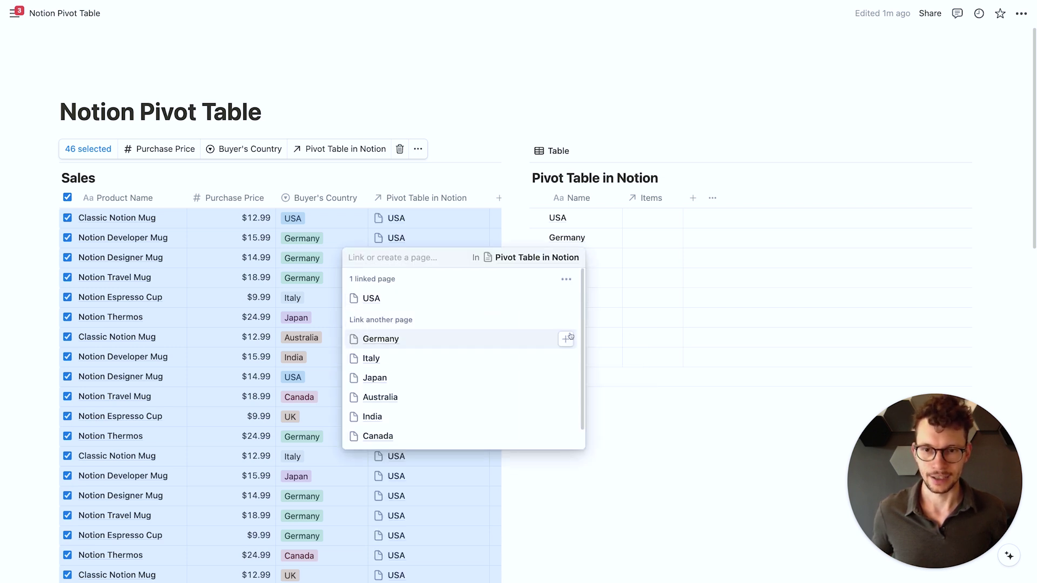
left_click(567, 337)
left_click(566, 360)
left_click(565, 379)
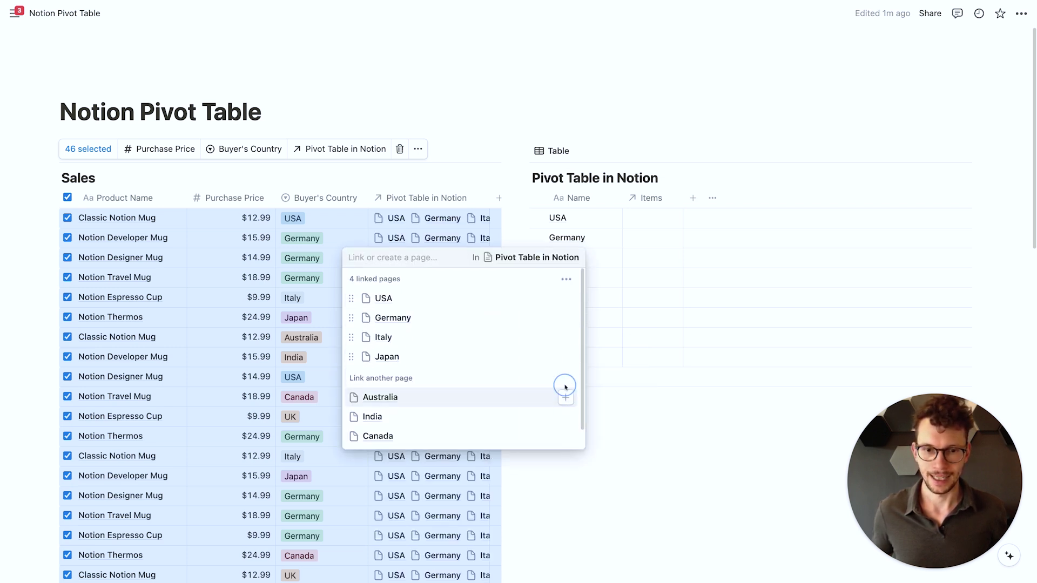
left_click(566, 397)
left_click(565, 418)
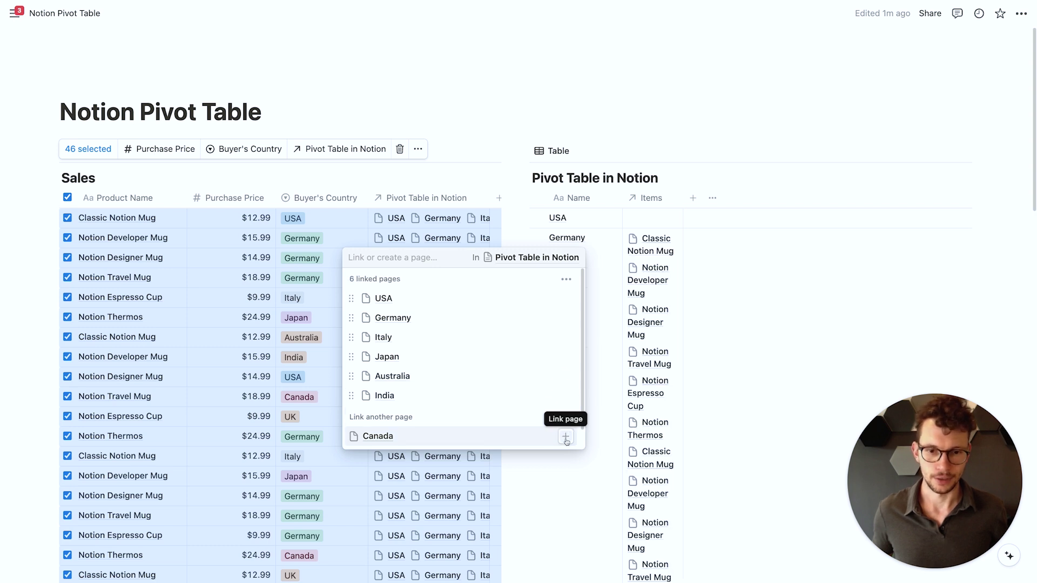
left_click(565, 438)
left_click(491, 127)
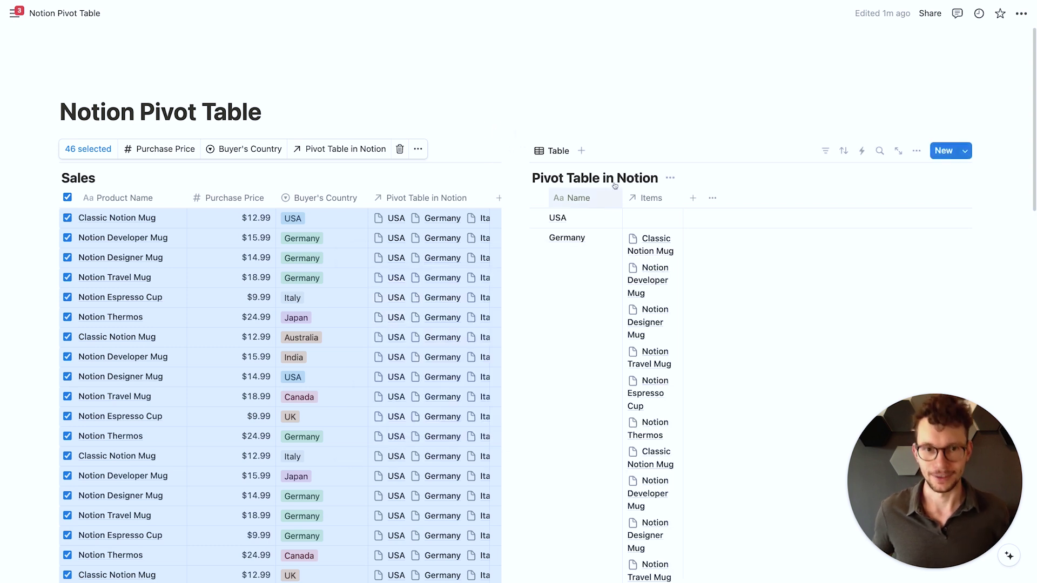
- Turn off wrapping for Items and hide the Pivot Table in Notion column in Sales
left_click(592, 111)
left_click(644, 199)
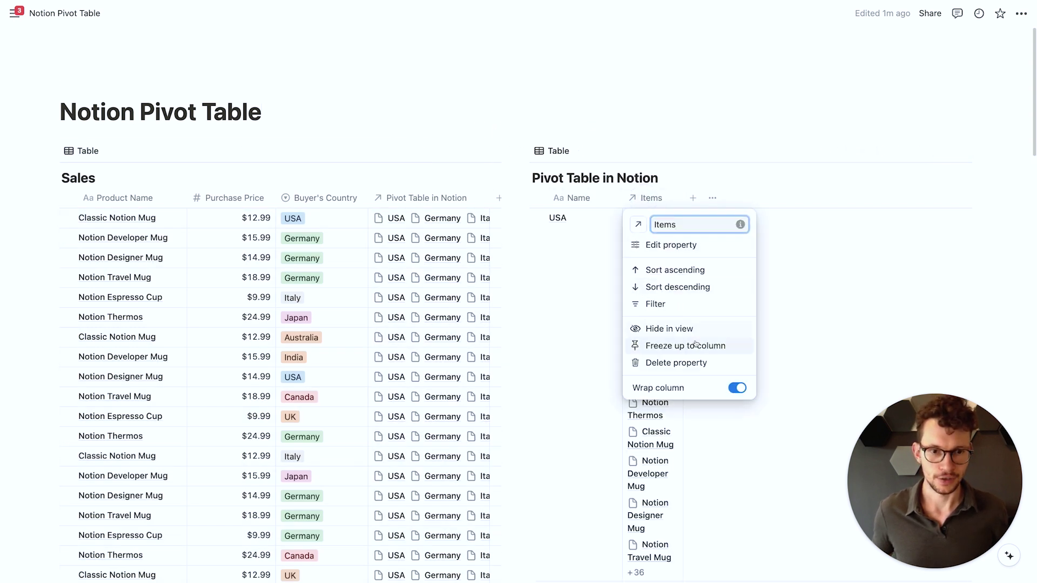
left_click(736, 388)
left_click(406, 78)
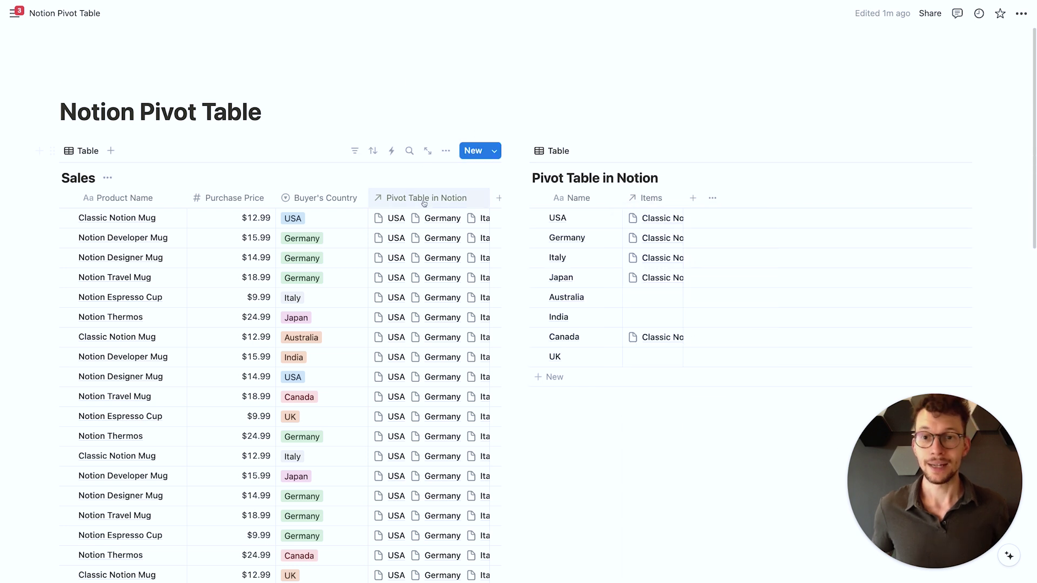
left_click(424, 200)
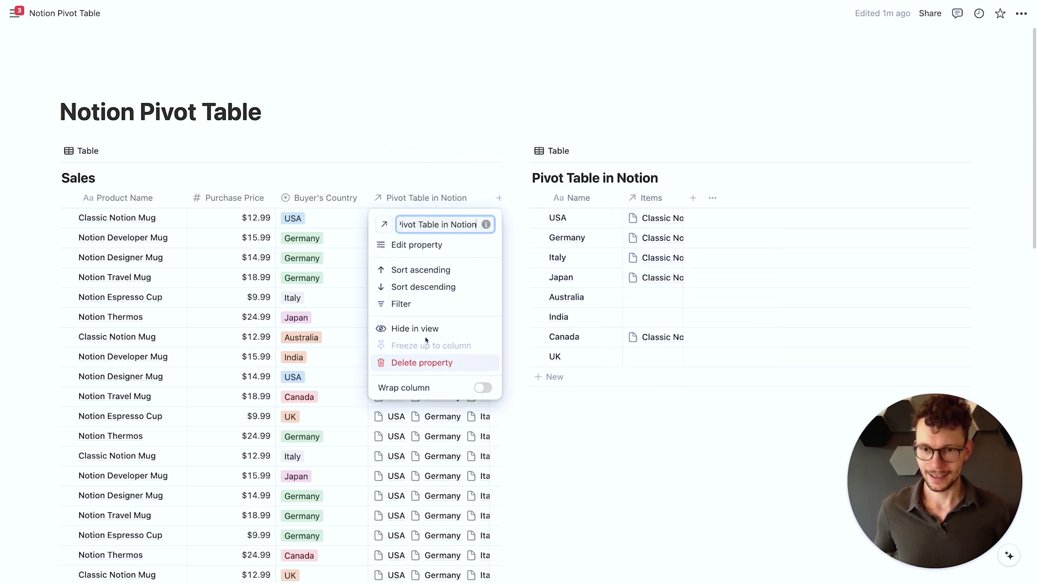
left_click(420, 329)
left_click(378, 123)
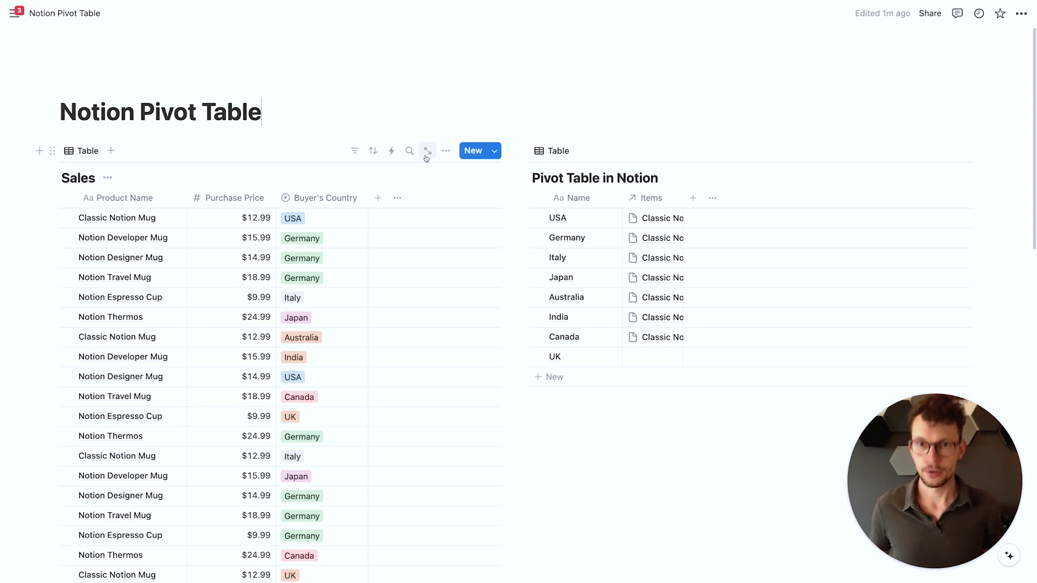
- Start a Sales automation named 'Set Pivot Table' triggered when a page is added
left_click(392, 151)
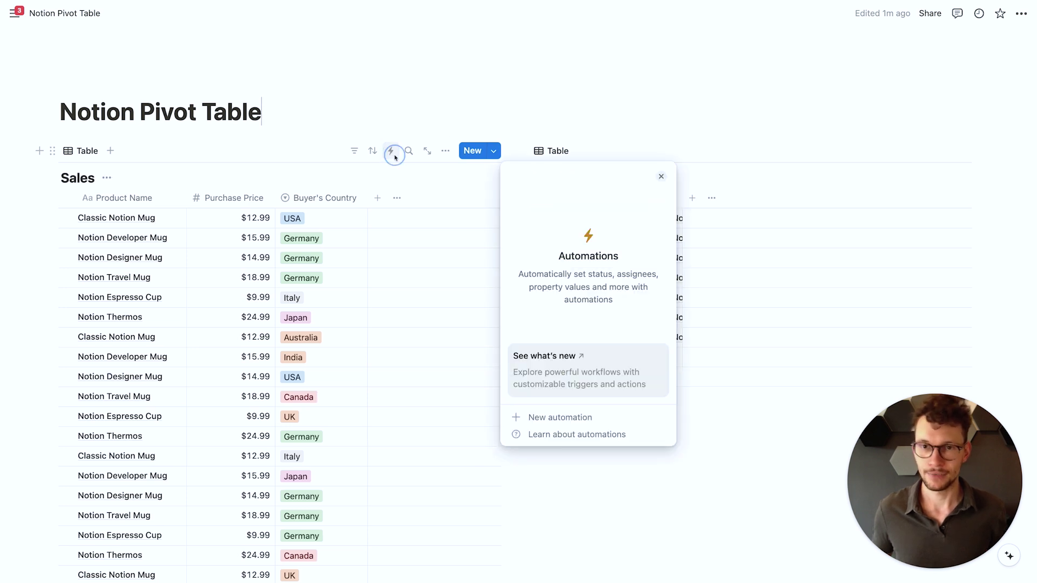
left_click(551, 417)
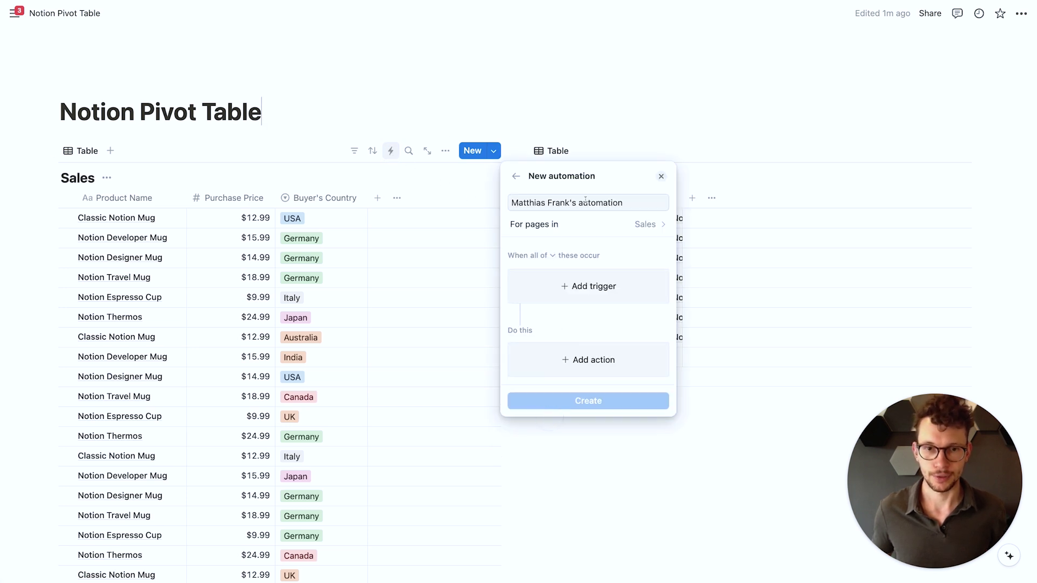
left_click(581, 207)
key("super+a")
type("Set Pivot")
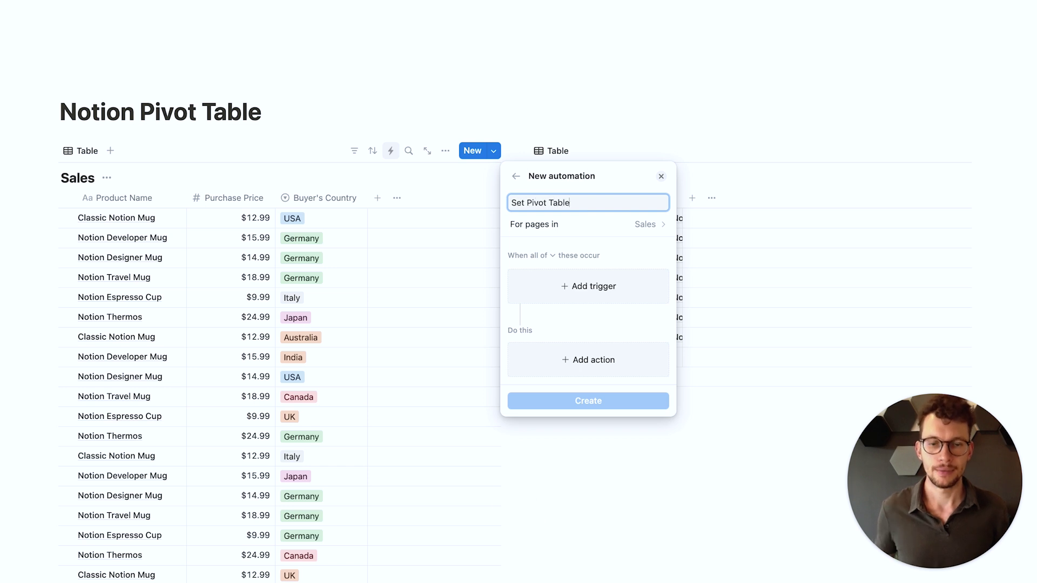
left_click(606, 287)
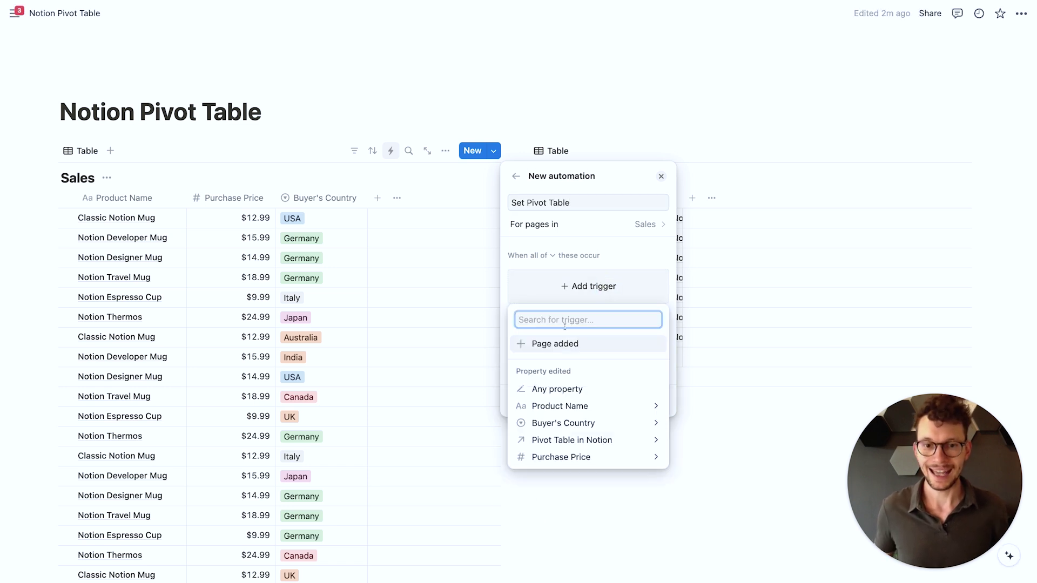
left_click(557, 342)
- Make its action add all eight country pages to Pivot Table in Notion, then create it
left_click(581, 341)
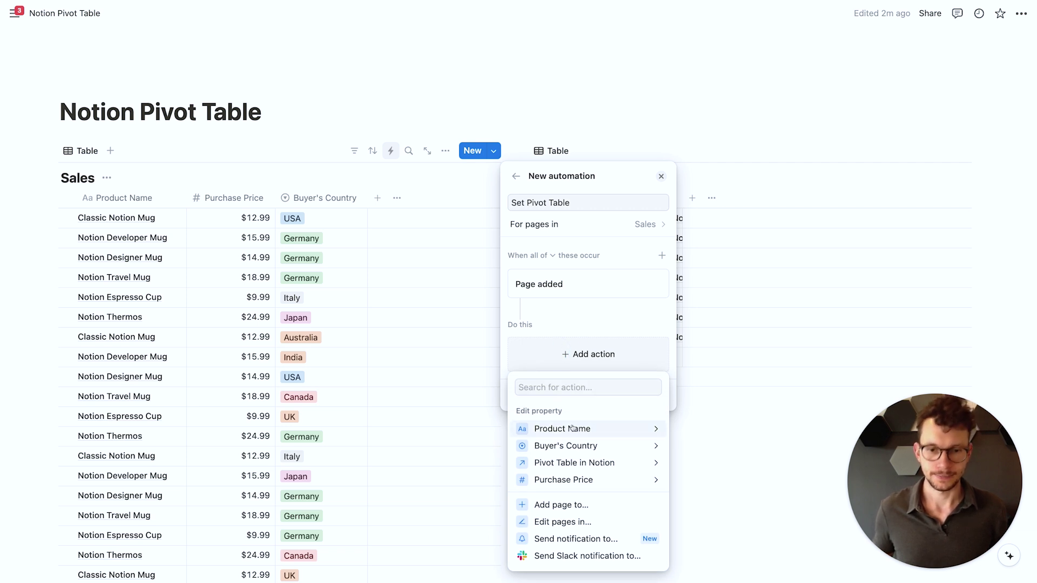
left_click(582, 460)
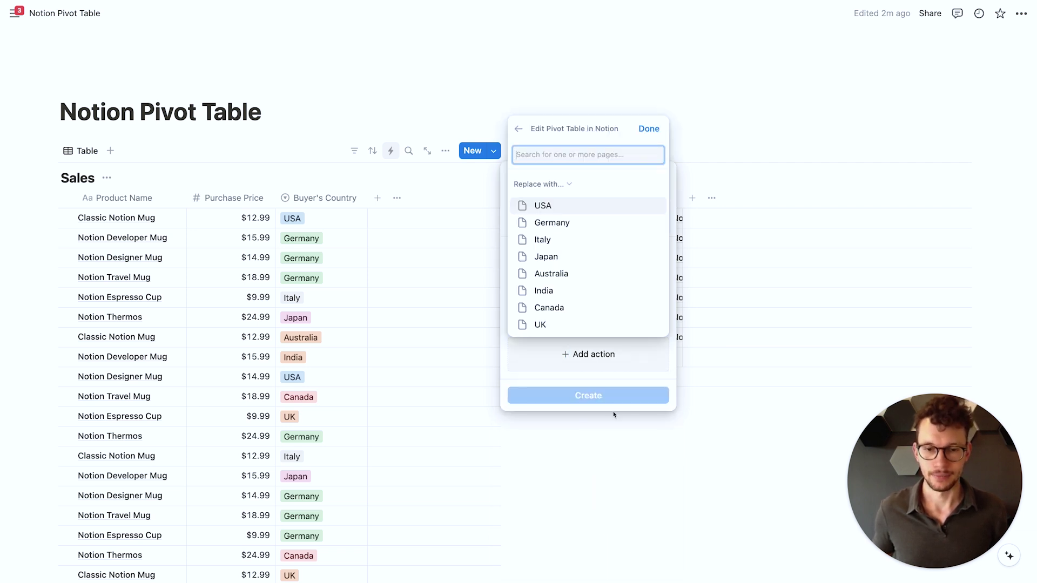
left_click(562, 185)
left_click(540, 217)
left_click(557, 204)
left_click(554, 222)
left_click(550, 239)
left_click(548, 258)
left_click(551, 274)
left_click(551, 292)
left_click(549, 307)
left_click(540, 324)
left_click(650, 84)
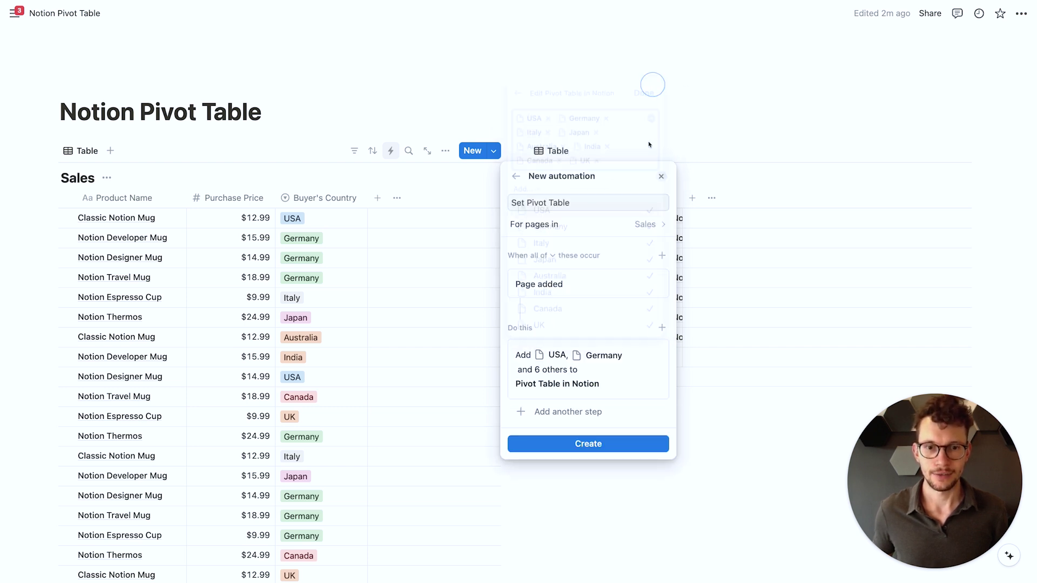
left_click(620, 446)
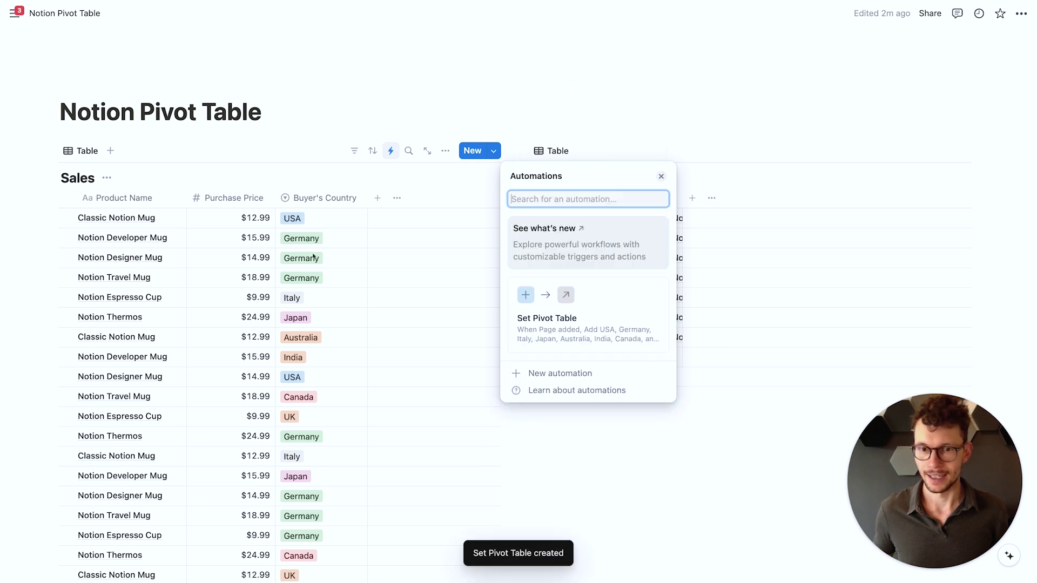
- Delete the UK row from the Pivot Table in Notion table
left_click(249, 127)
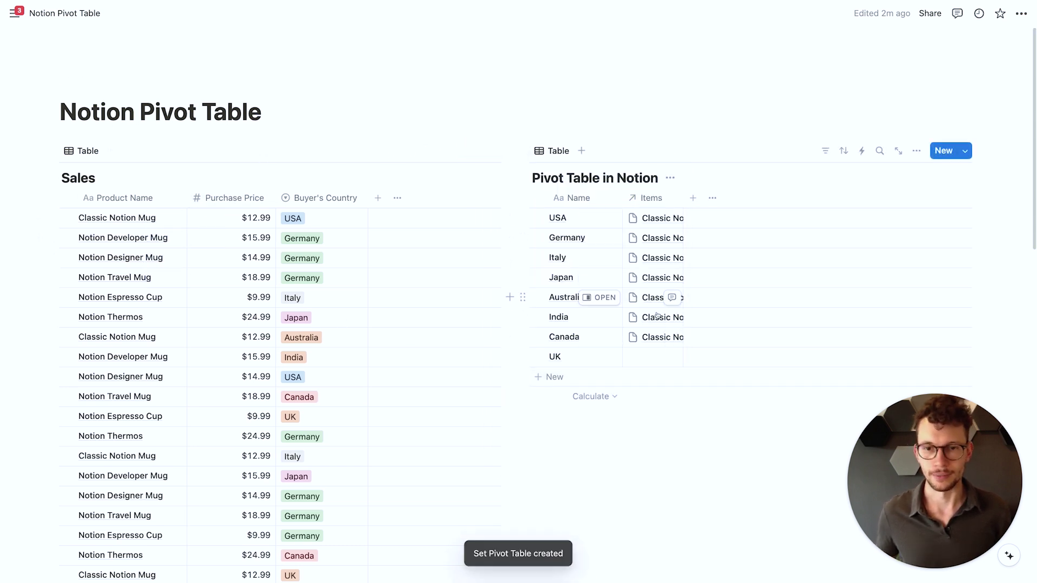
left_click(523, 357)
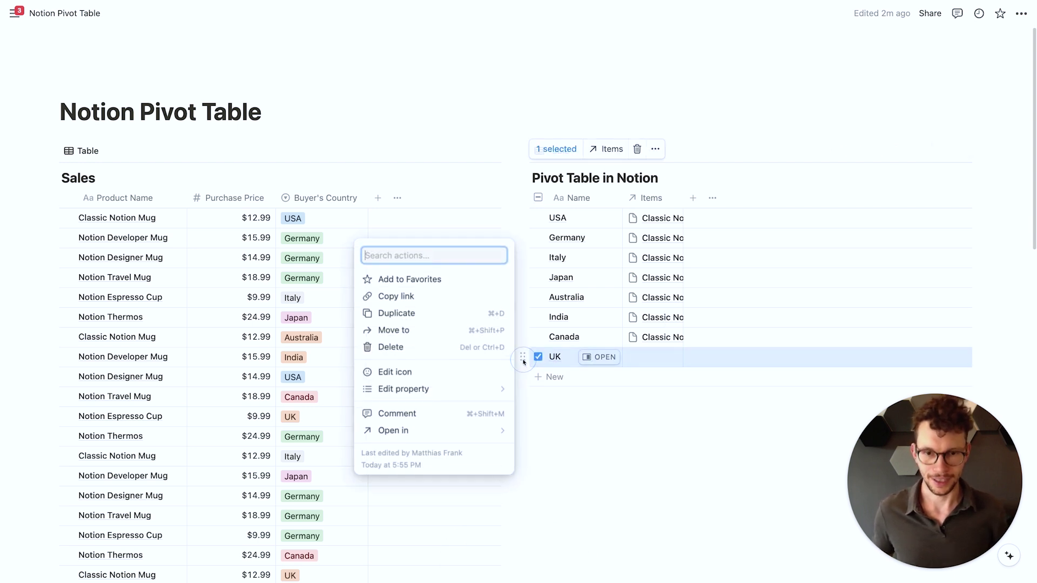
key("Delete")
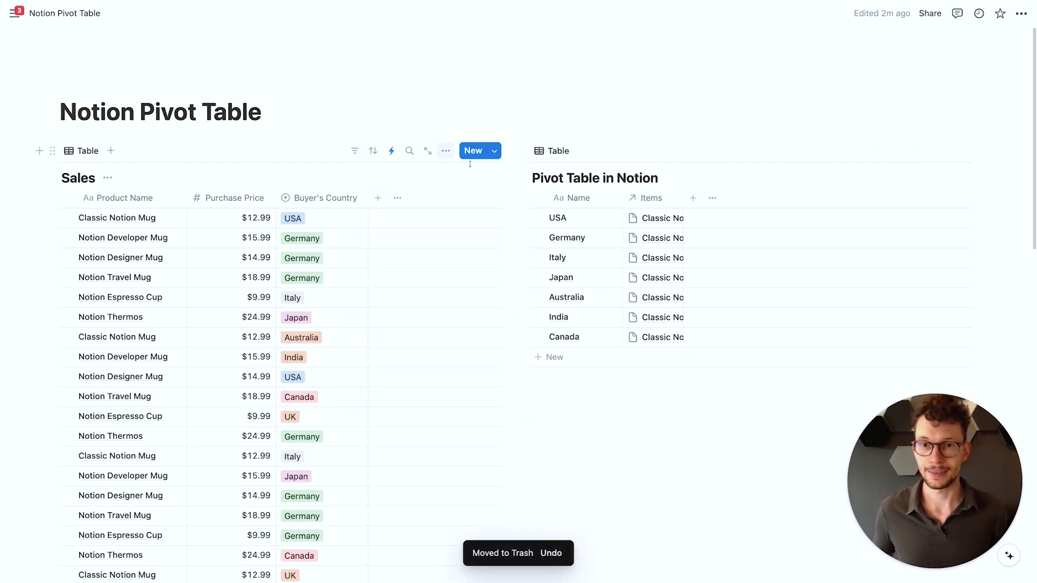
- Draft a 'New Sale' template for Sales entries and close its editor
left_click(494, 152)
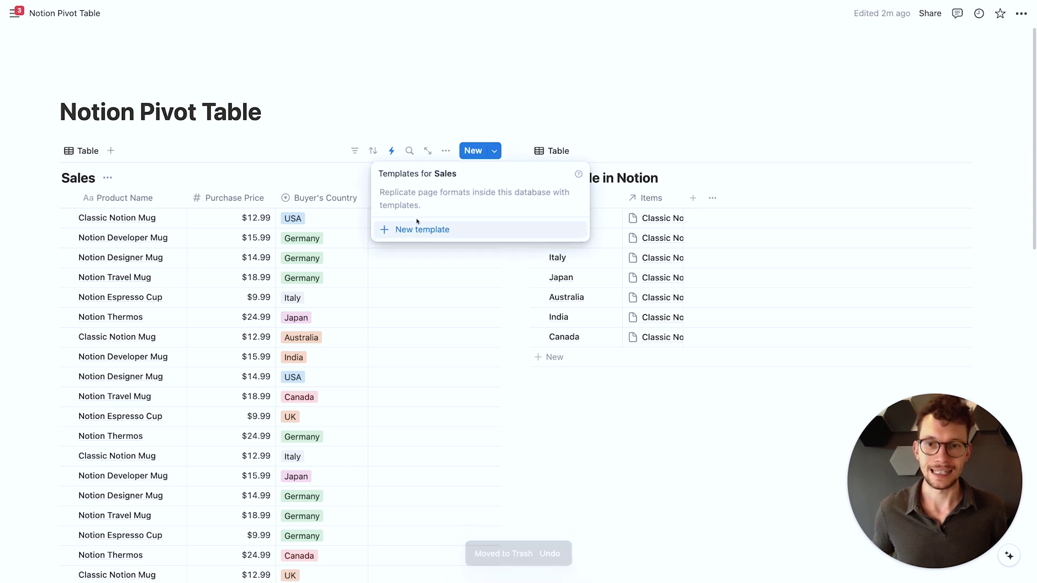
left_click(423, 229)
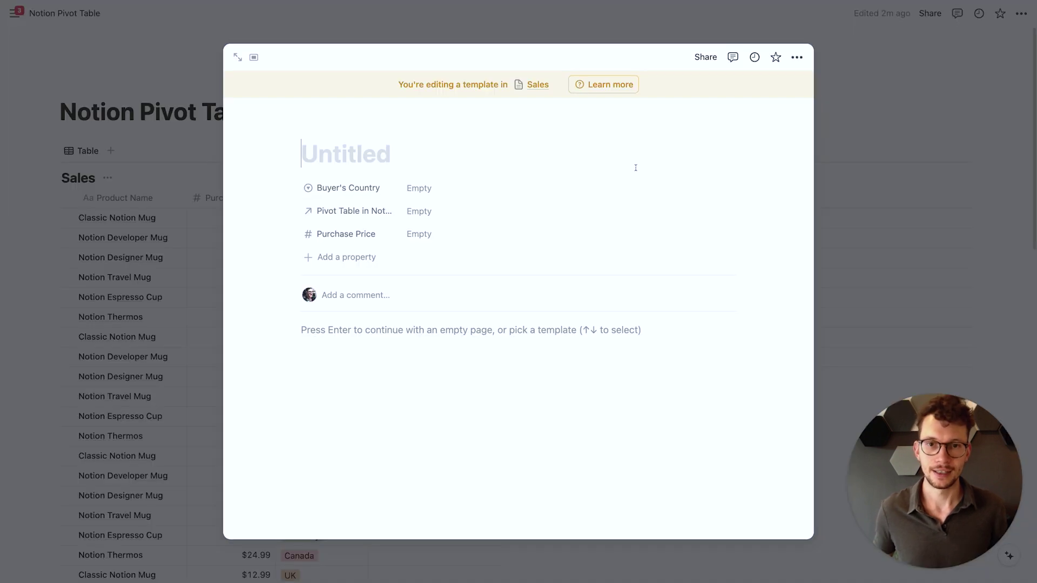
type("New Sale")
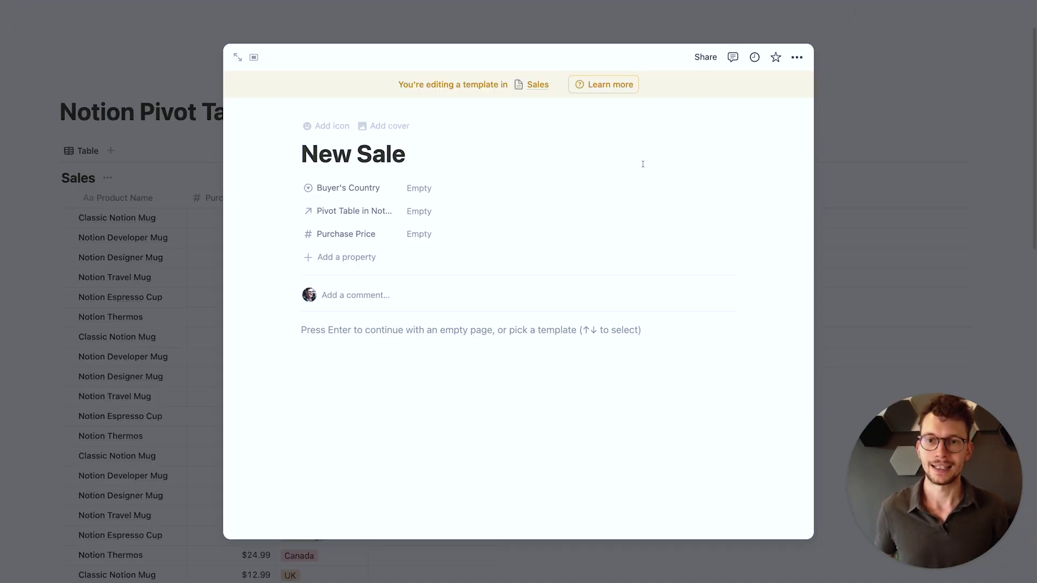
left_click(475, 211)
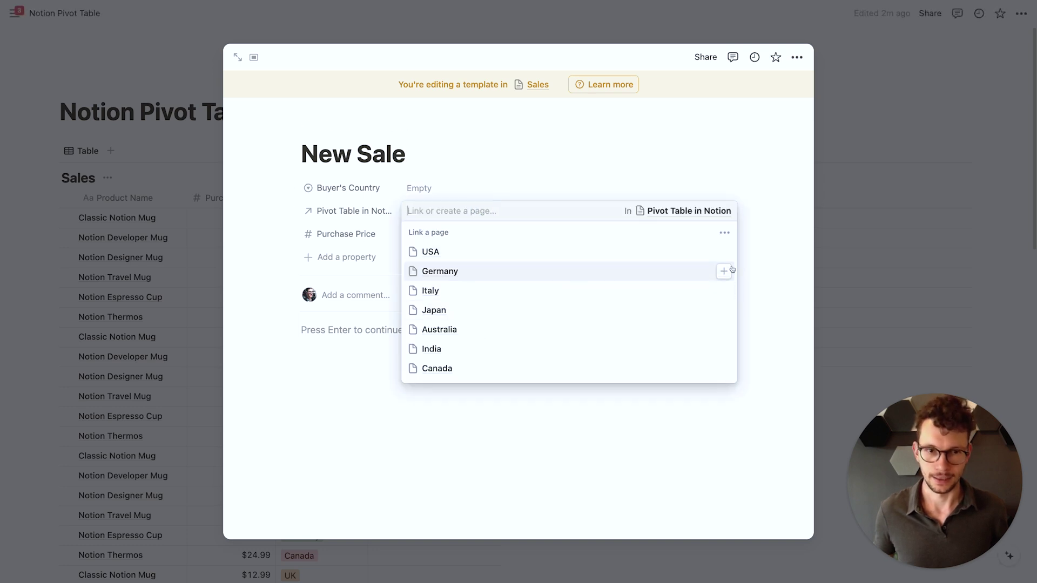
left_click(853, 269)
left_click(869, 262)
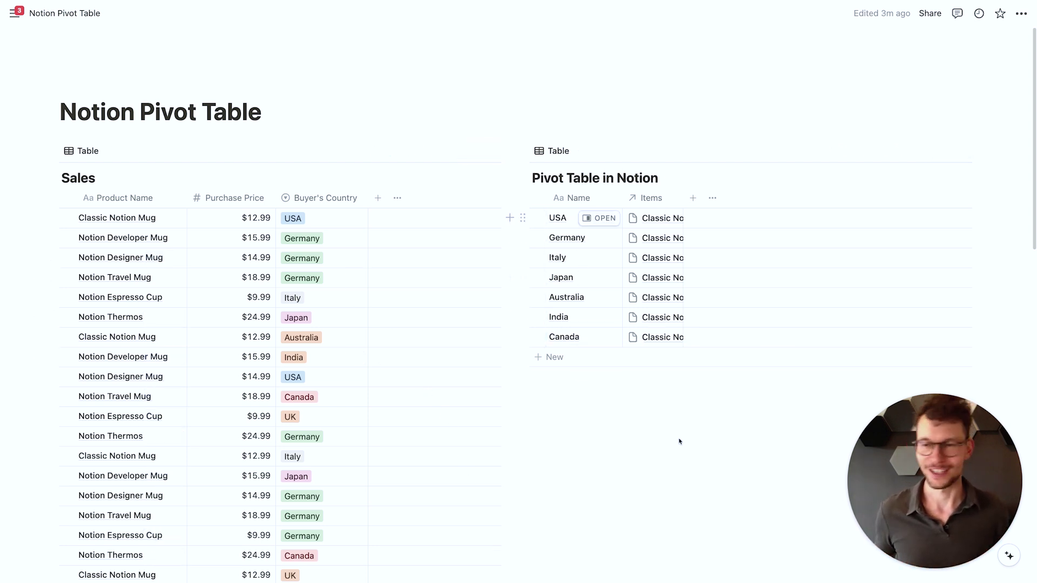
- Hide the Items column and add a formula column named Total Sales
left_click(654, 198)
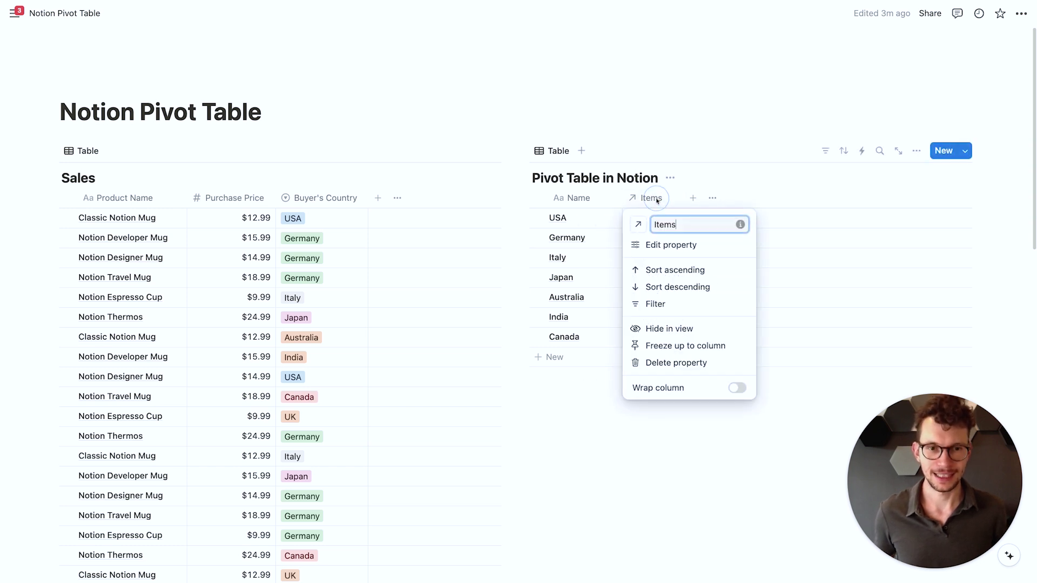
left_click(669, 329)
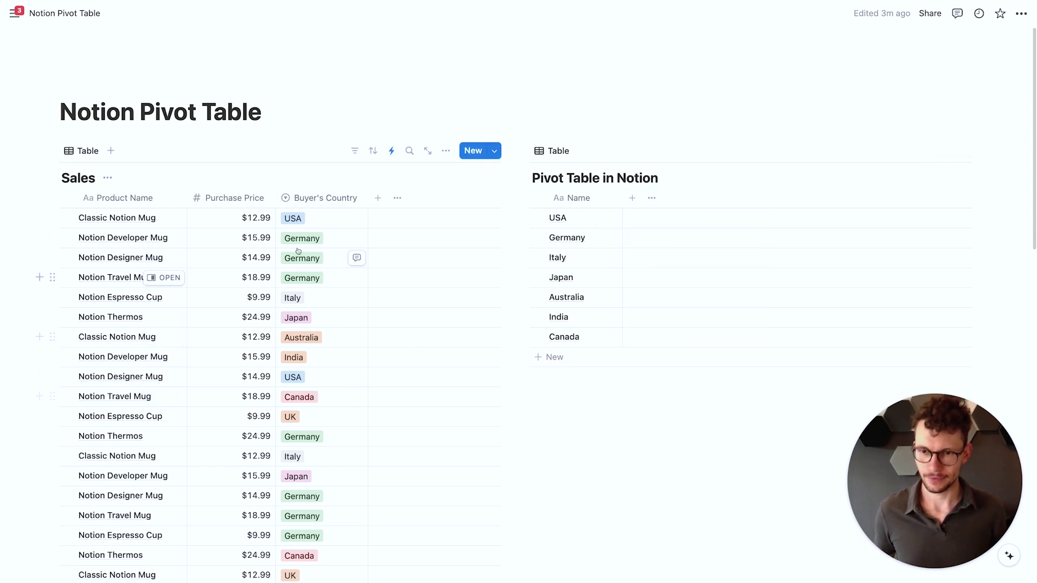
left_click(631, 201)
type("form")
key("Return")
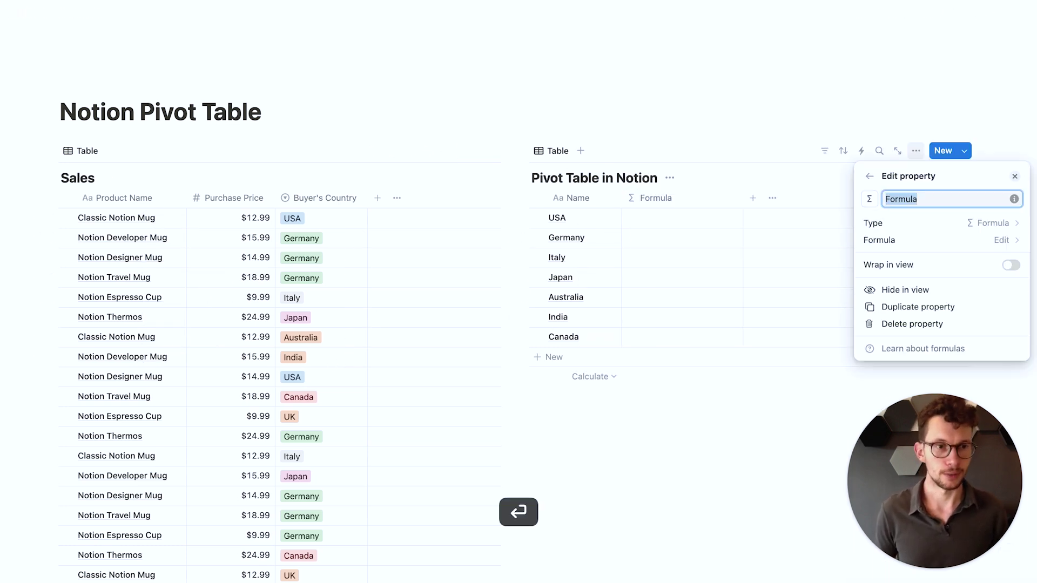
type("Total Sales")
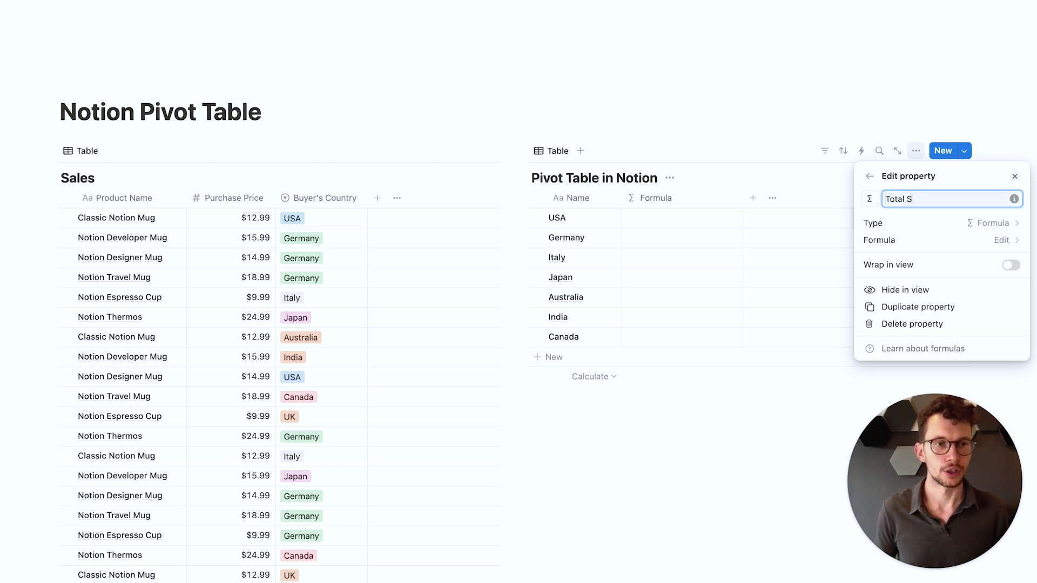
- Set the formula to Items.filter(current.Buyer's Country == Name)
left_click(886, 240)
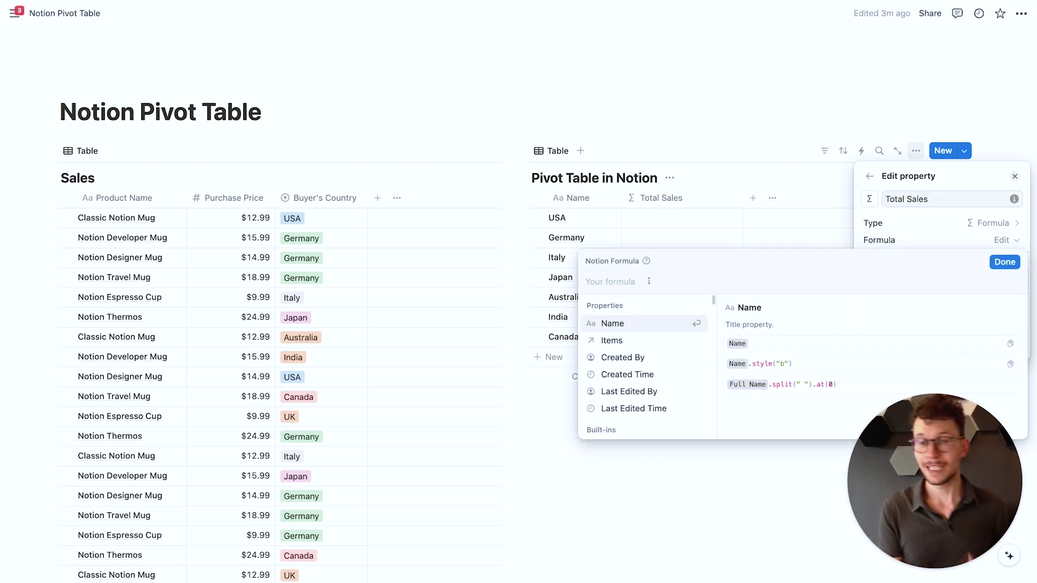
left_click(617, 342)
type(".fil")
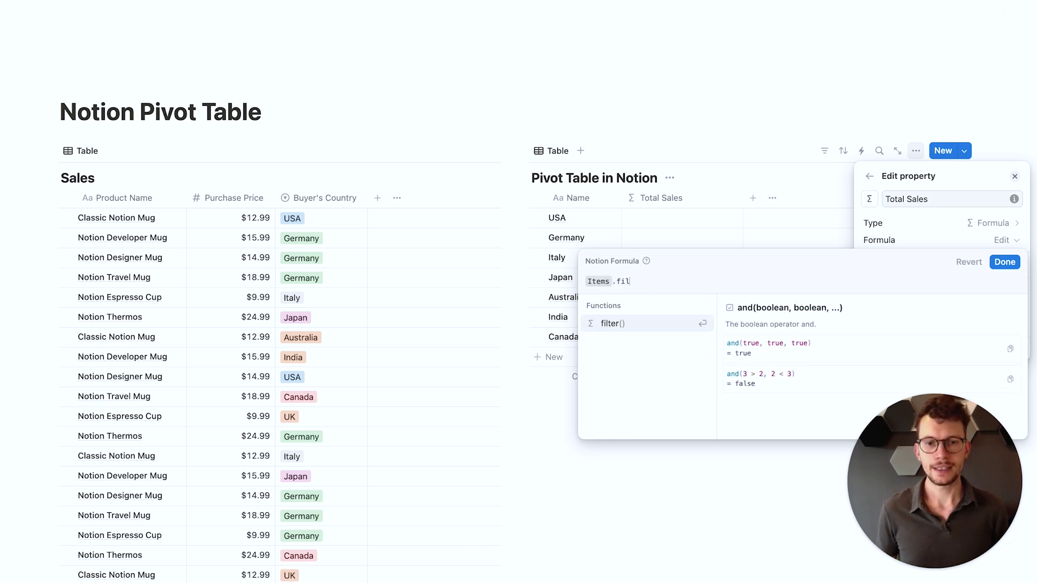
key("Return")
key("Return")
type(".")
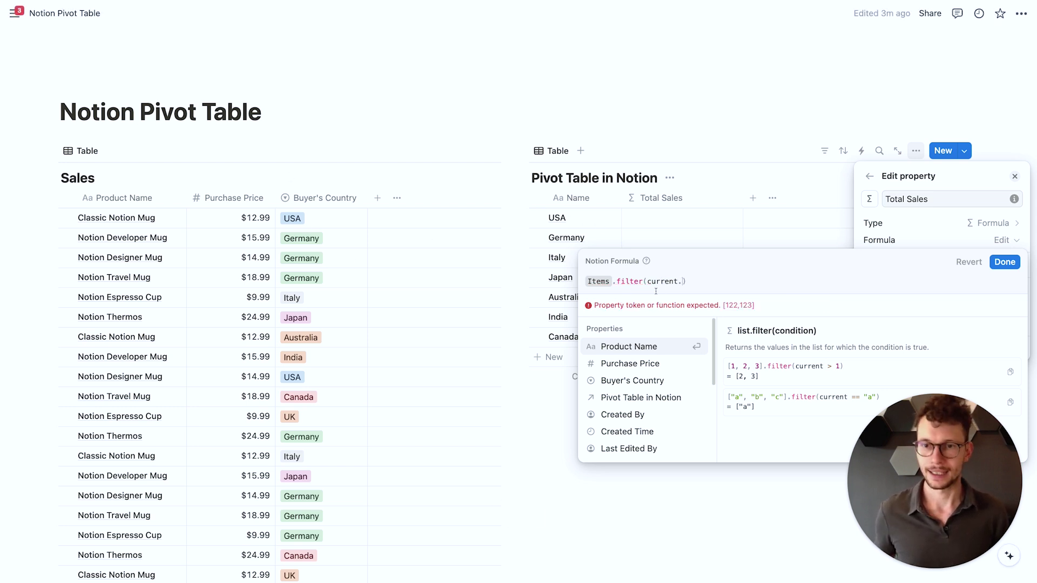
left_click(627, 381)
type("==")
left_click(621, 403)
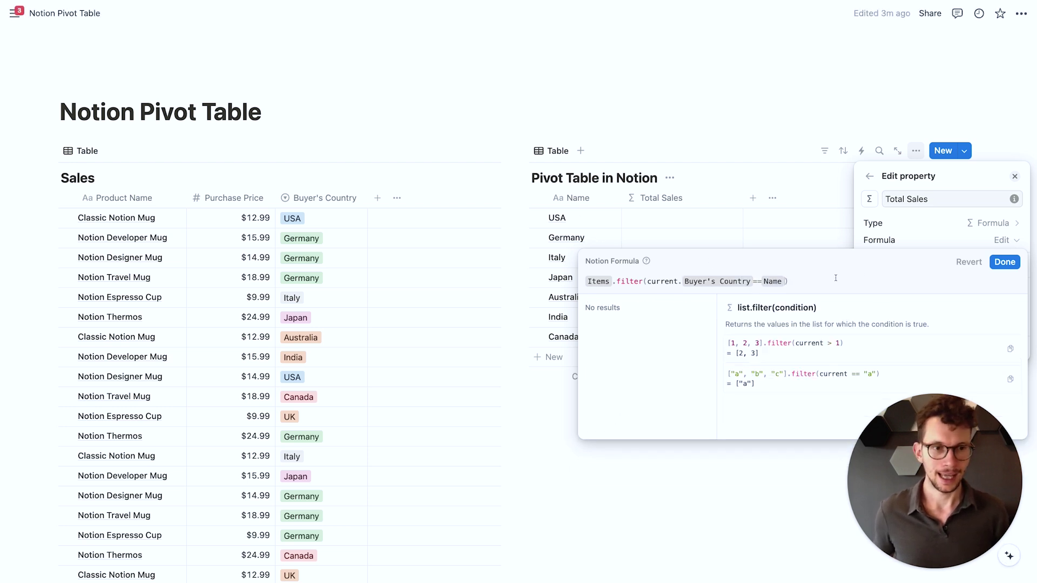
left_click(1004, 263)
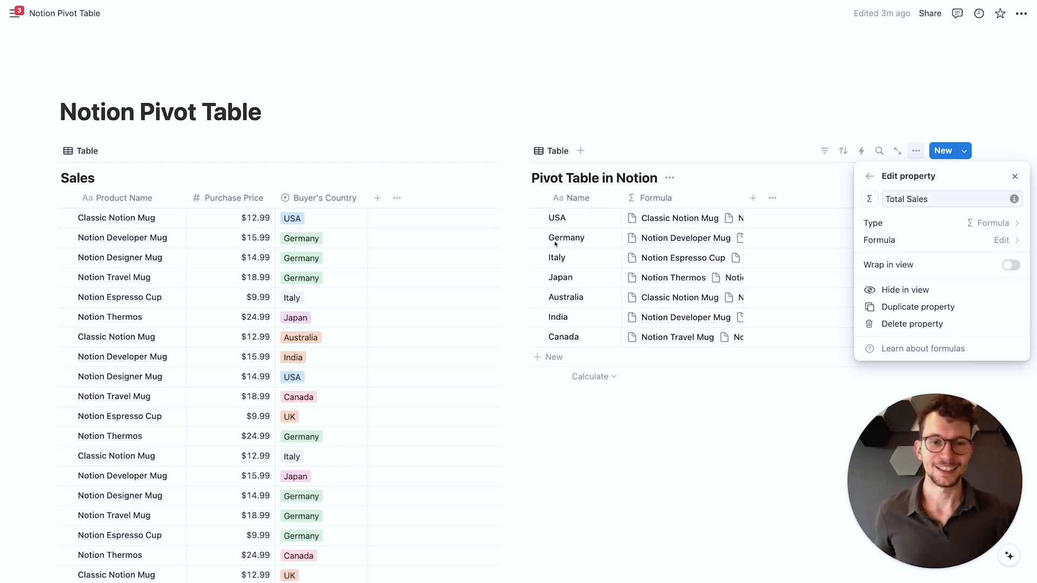
- Append .length() so Total Sales counts each country's sales (USA 11, Germany 12)
left_click(722, 211)
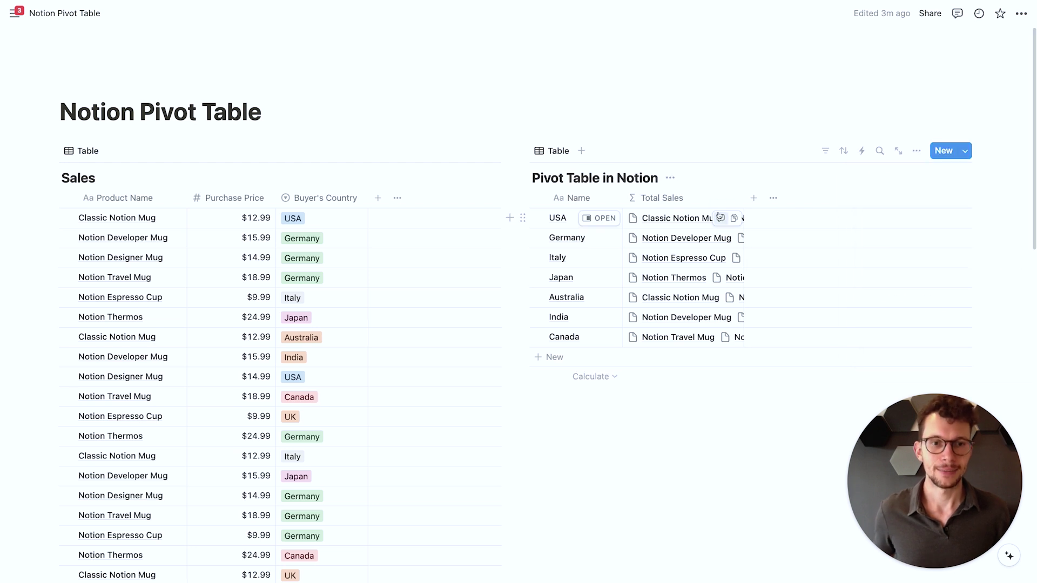
left_click(745, 215)
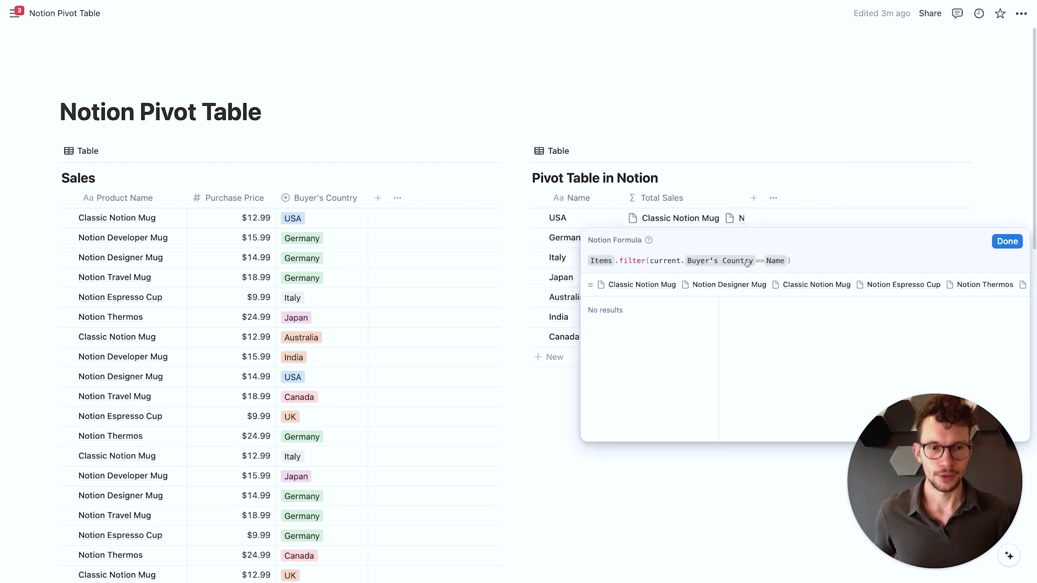
type(".len")
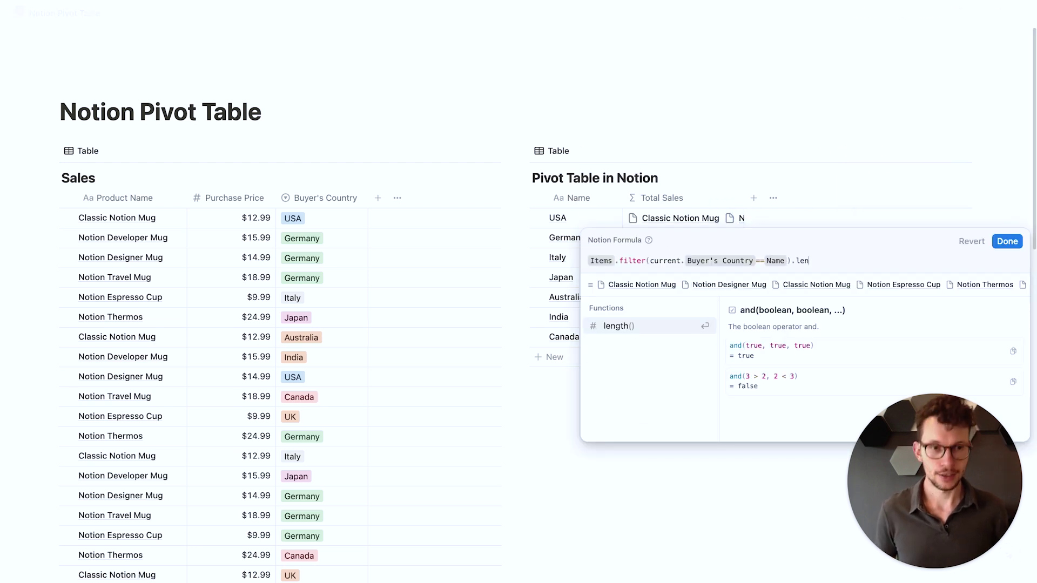
key("Return")
left_click(1006, 241)
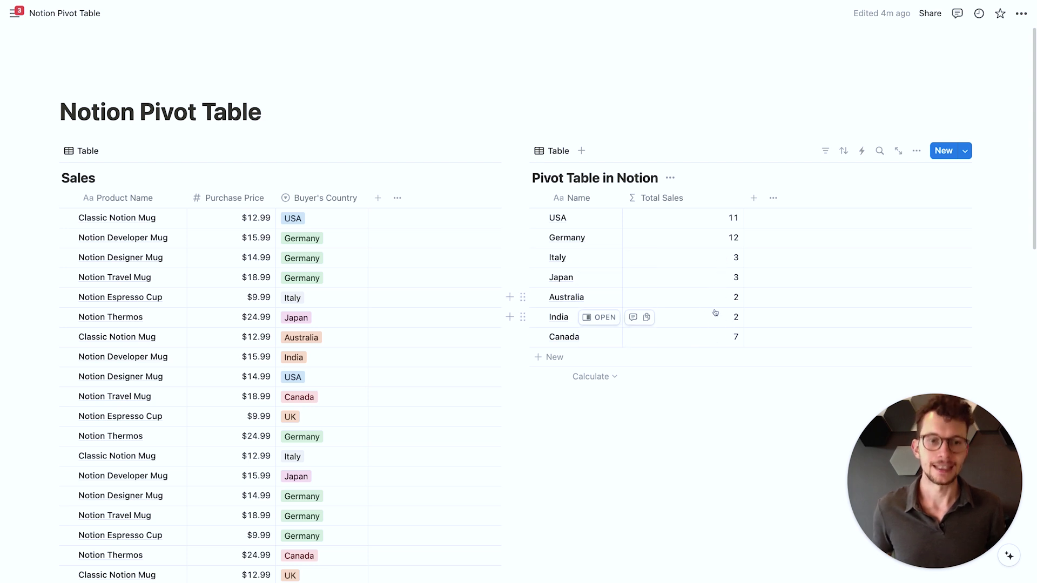
- Narrow Total Sales and add a formula column named Total Revenue
left_click_drag(743, 198, 697, 198)
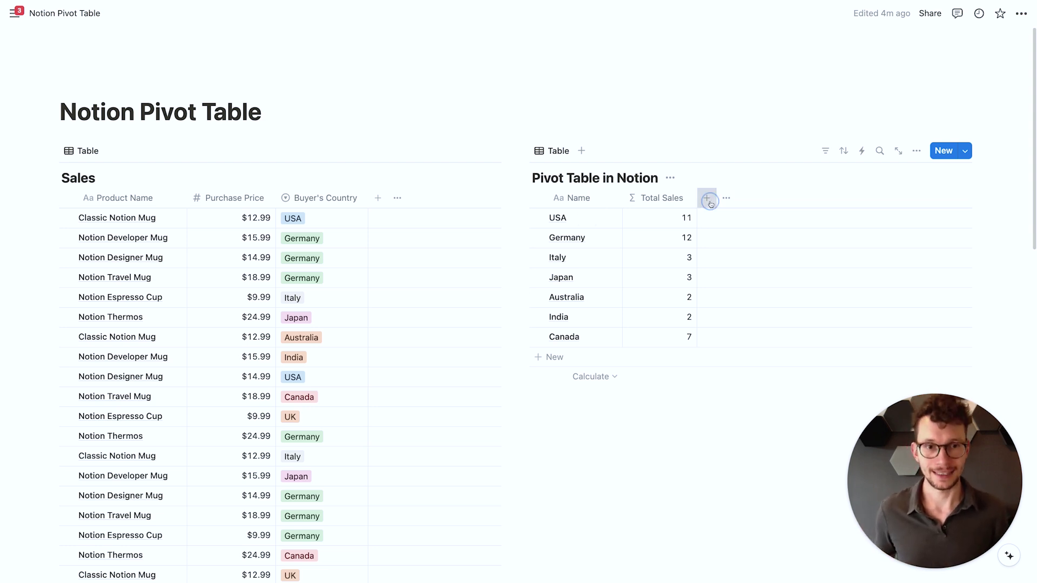
left_click(707, 198)
type("form")
key("Return")
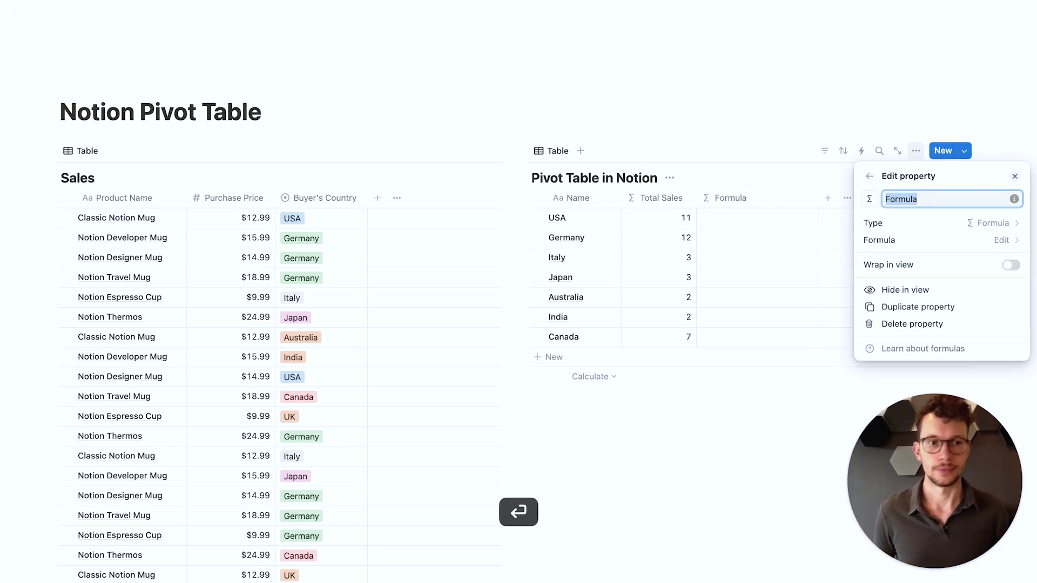
type("Total Revenue")
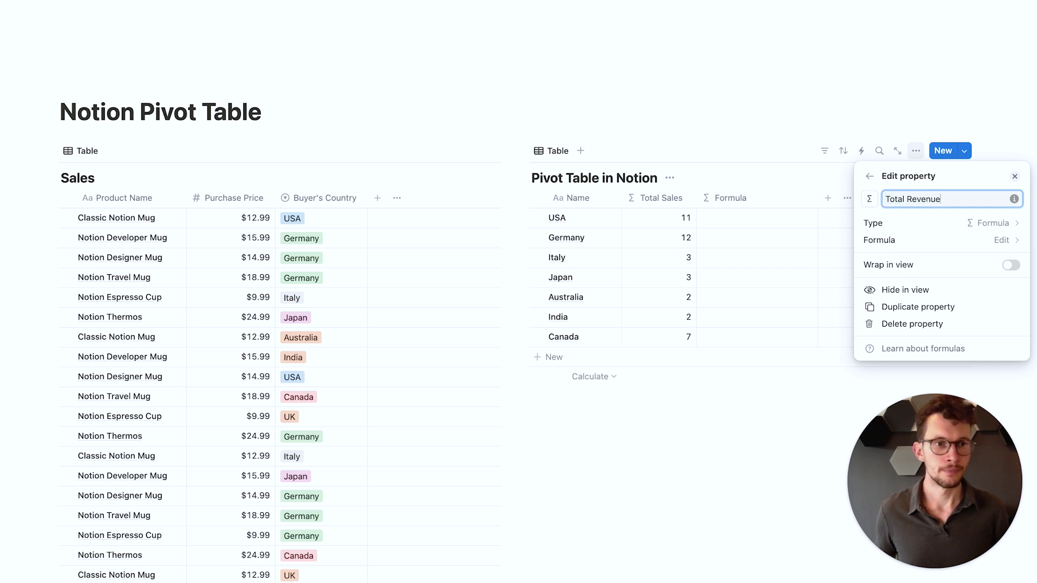
- Start the formula with Items.filter(current.Buyer's Country == Name)
left_click(880, 240)
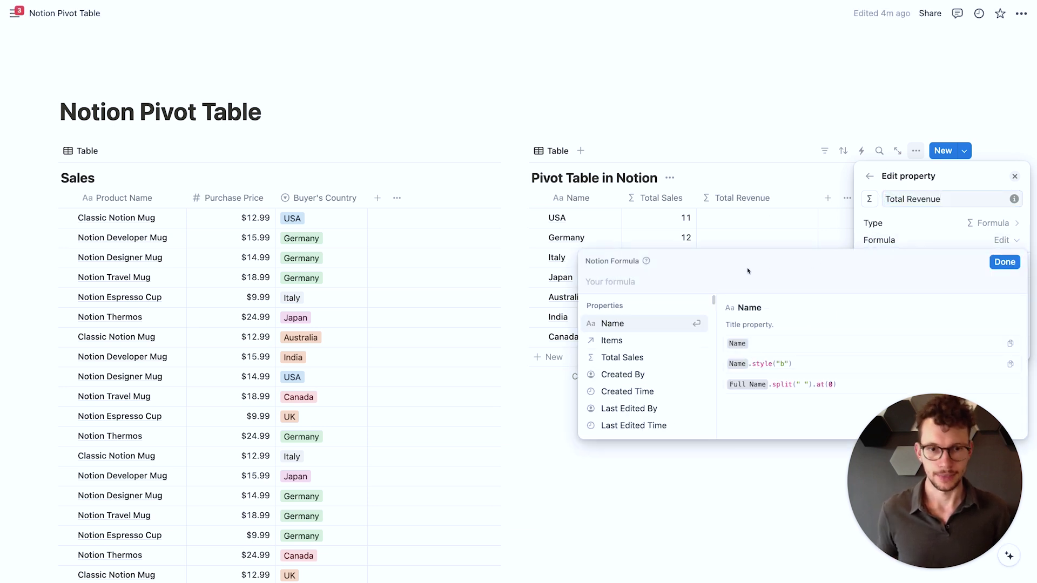
left_click(655, 340)
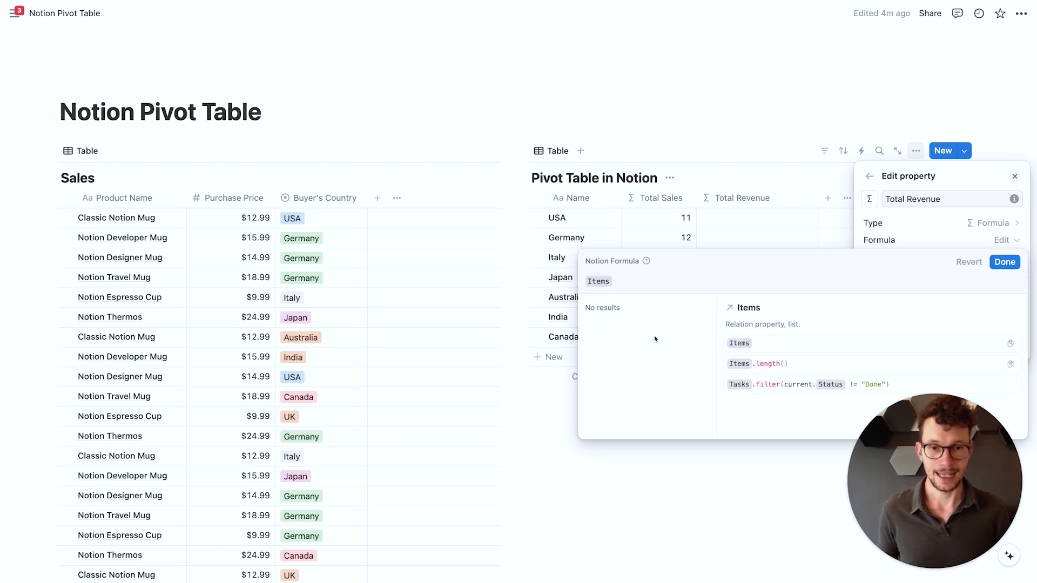
type(".filt")
key("Return")
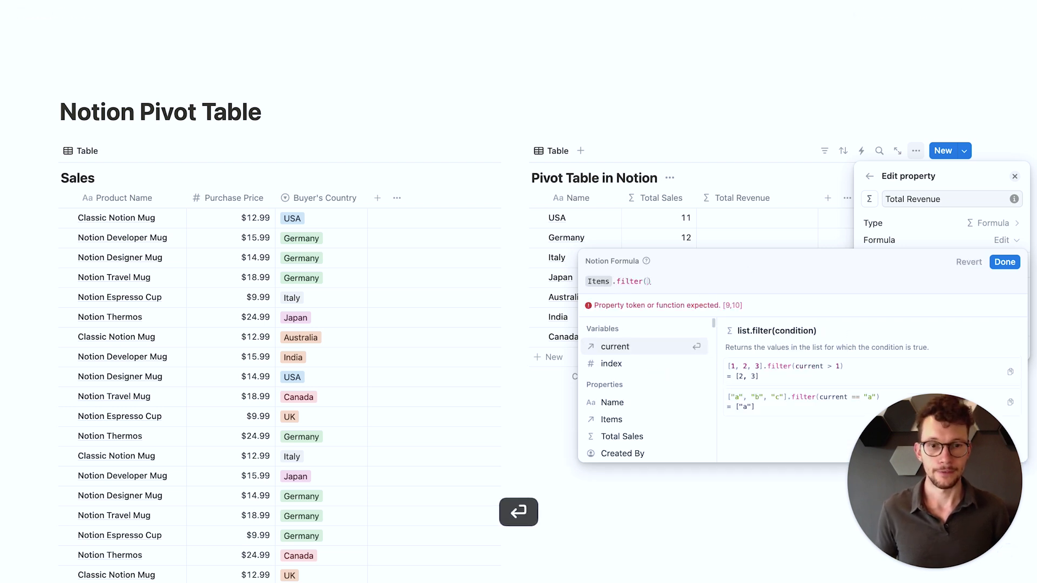
key("Return")
type(".")
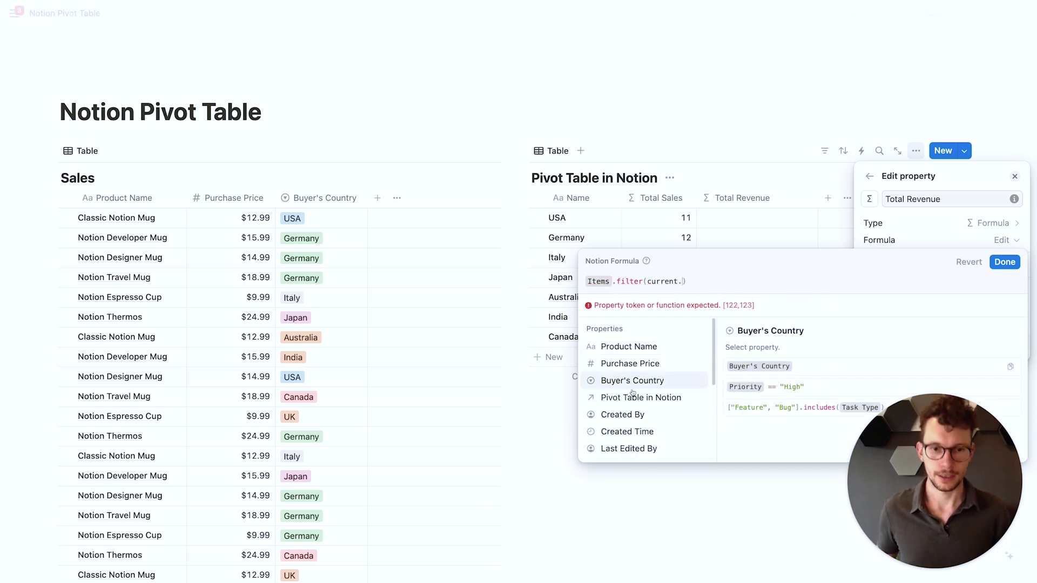
left_click(631, 380)
type("==")
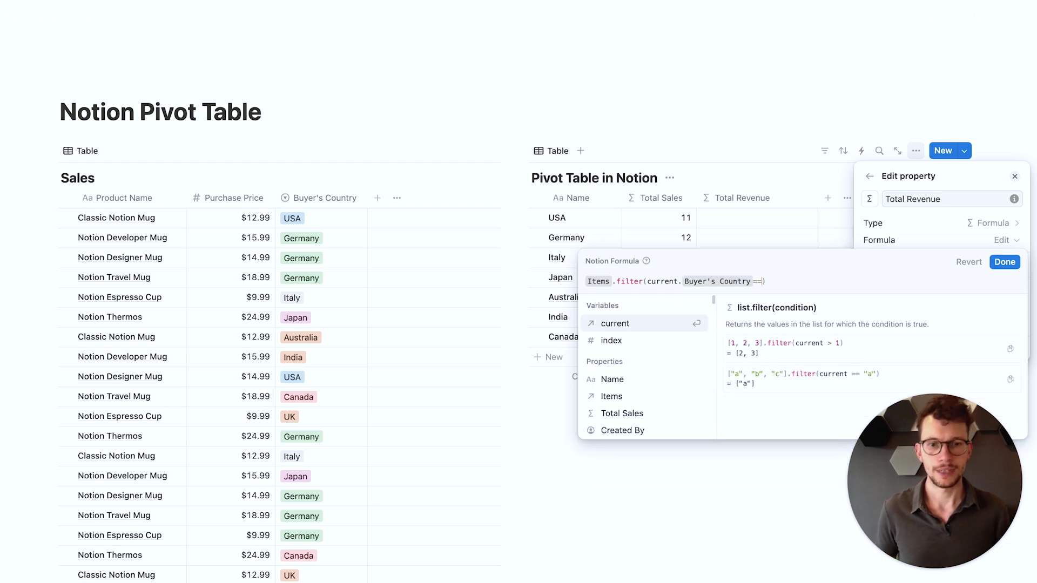
left_click(639, 380)
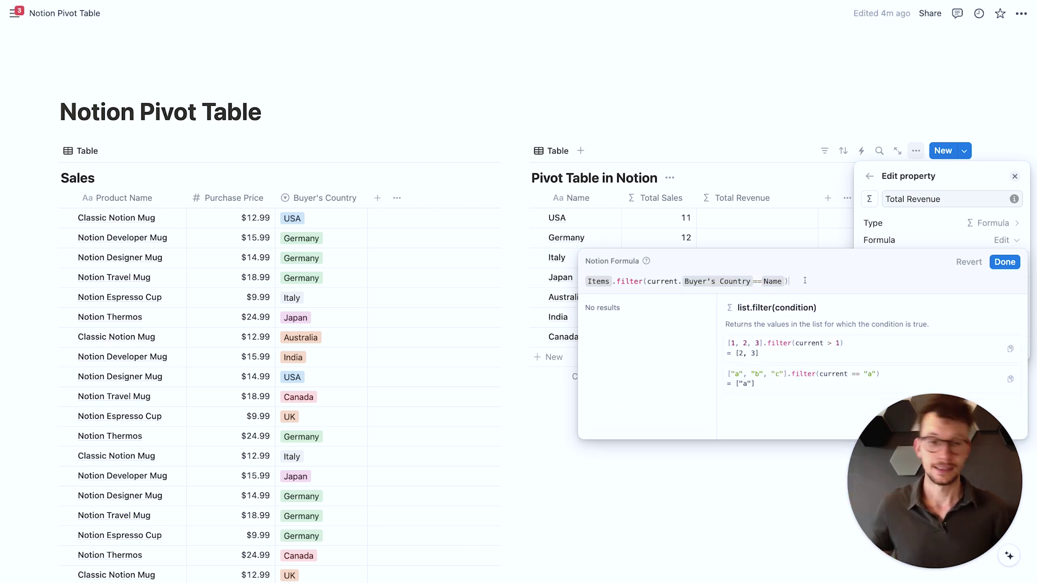
- Extend it with .map(current.Purchase Price).sum() and apply it
type(".map")
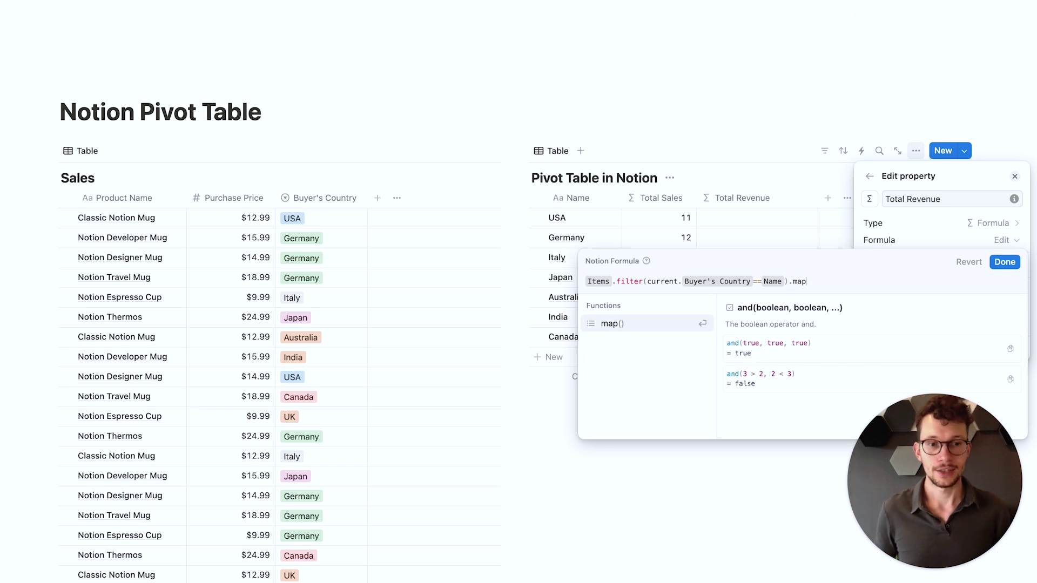
key("Return")
key("Return")
type(".")
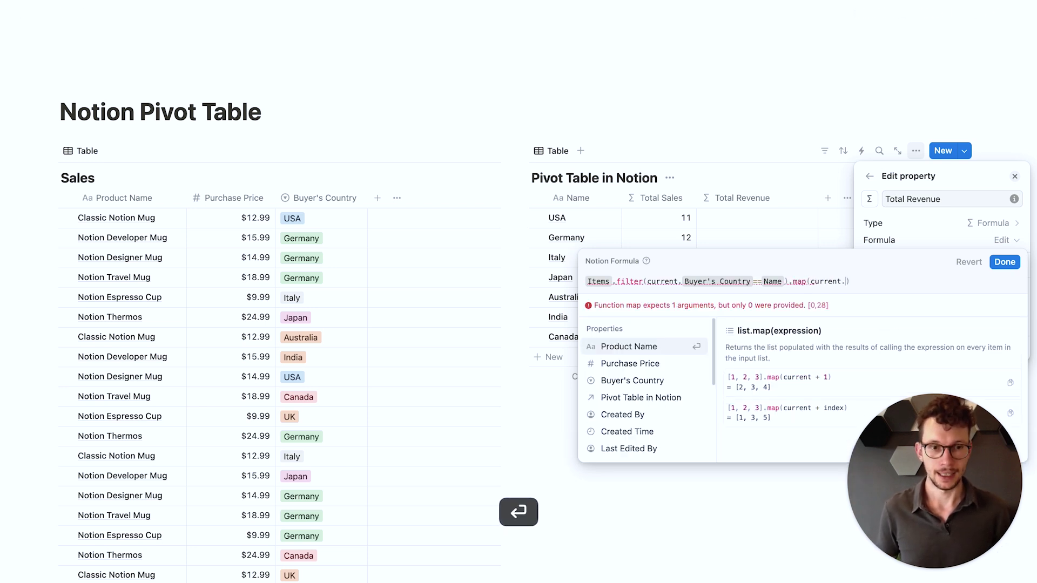
left_click(672, 366)
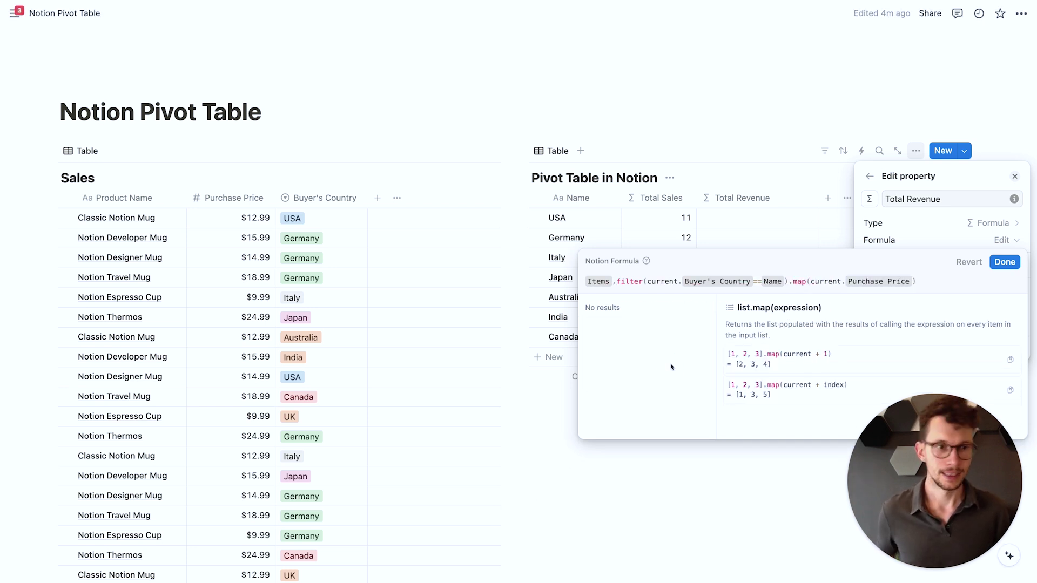
type(".sum")
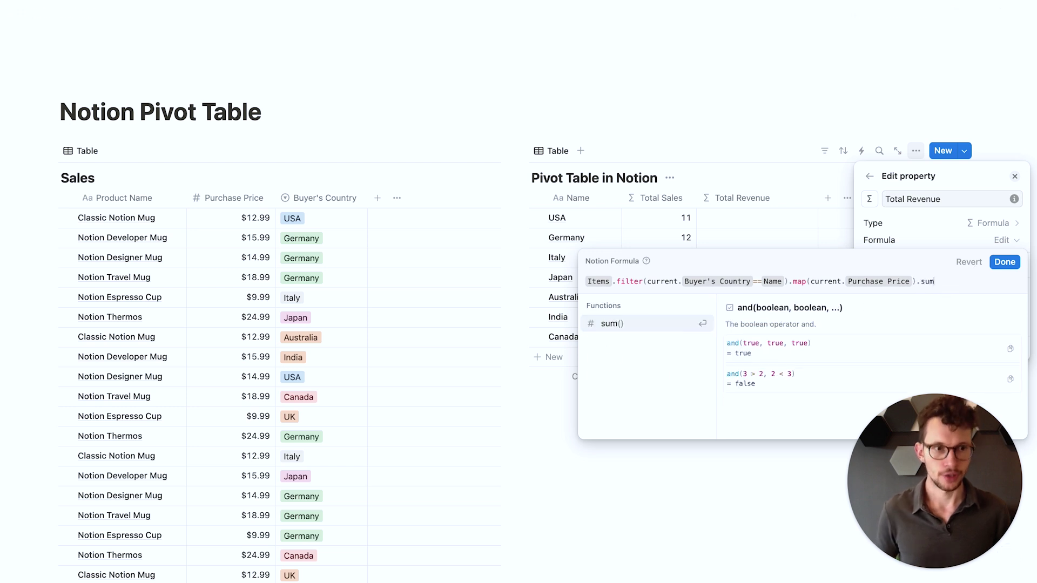
key("Return")
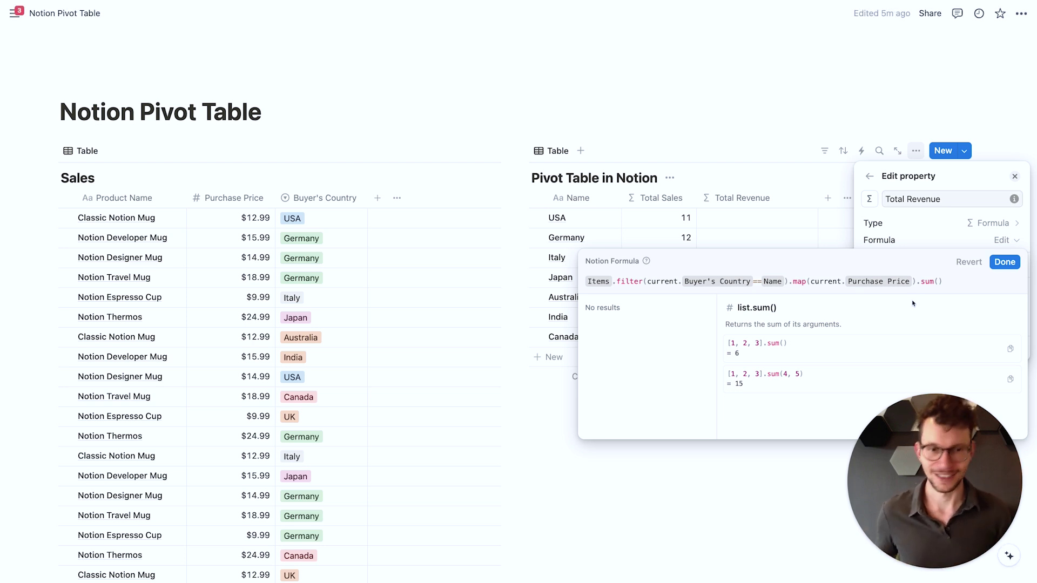
left_click(1005, 263)
key("Escape")
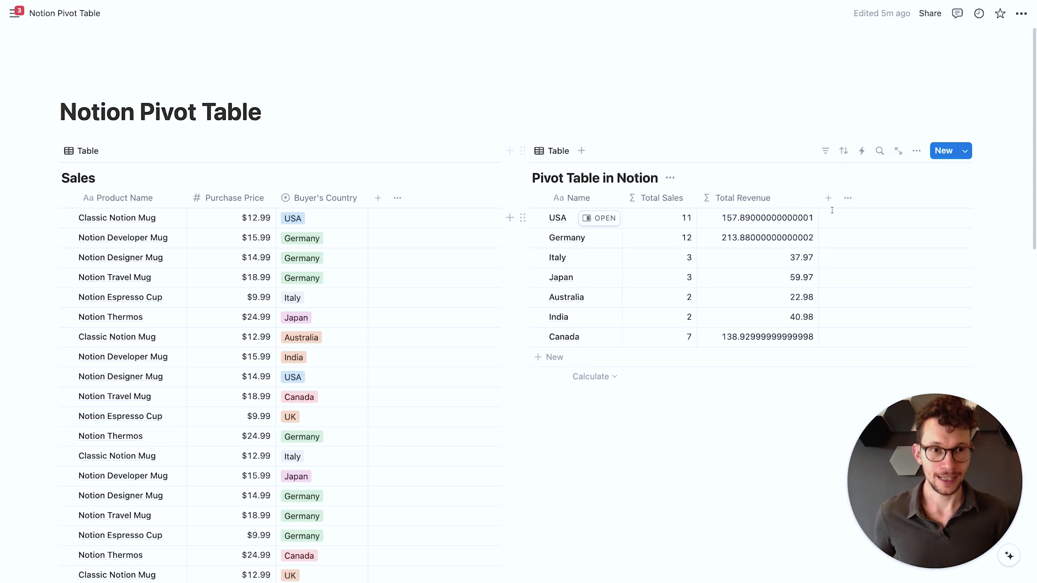
- Append .round() so revenues show whole numbers (USA 158, Germany 214)
left_click(805, 222)
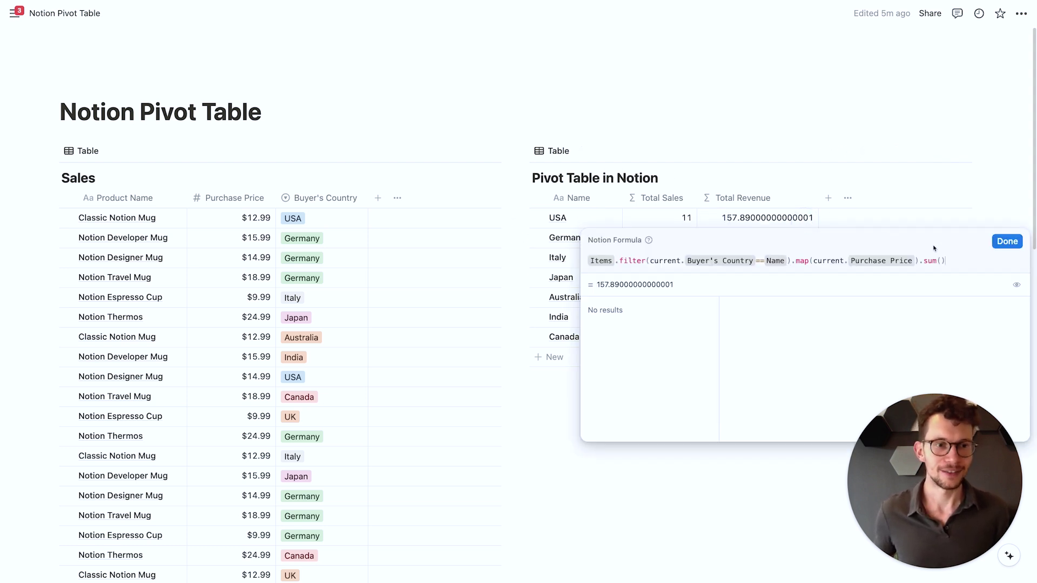
type(".round()")
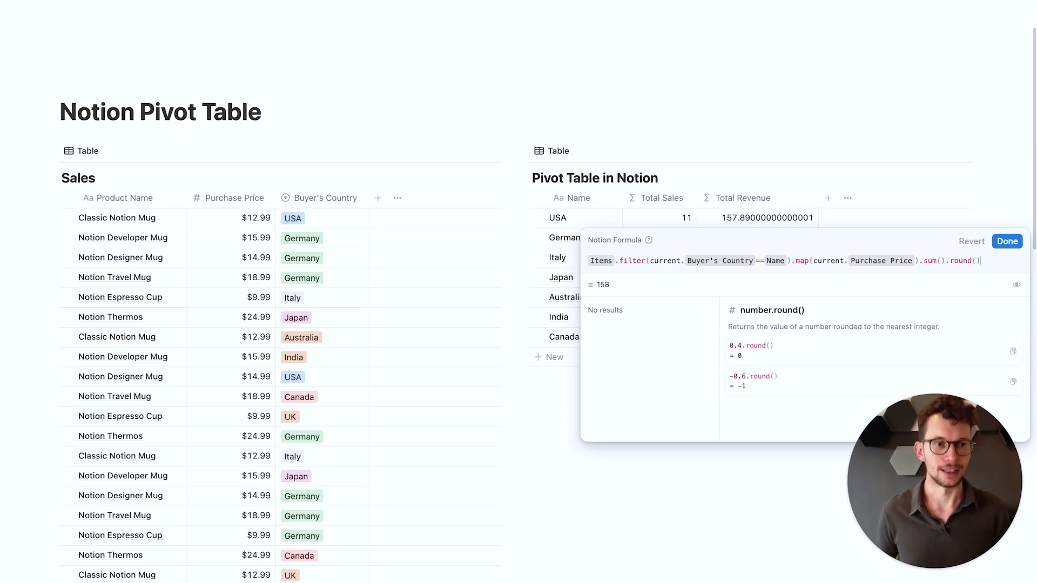
left_click(1006, 241)
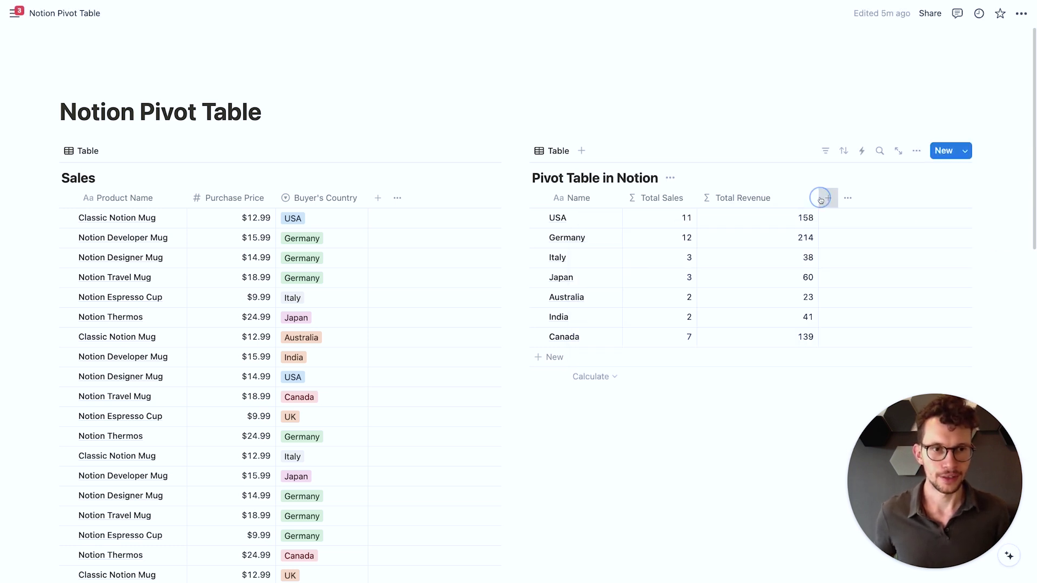
- Narrow the Total Revenue column and set its number format to US Dollar
left_click_drag(817, 198, 785, 198)
left_click(761, 200)
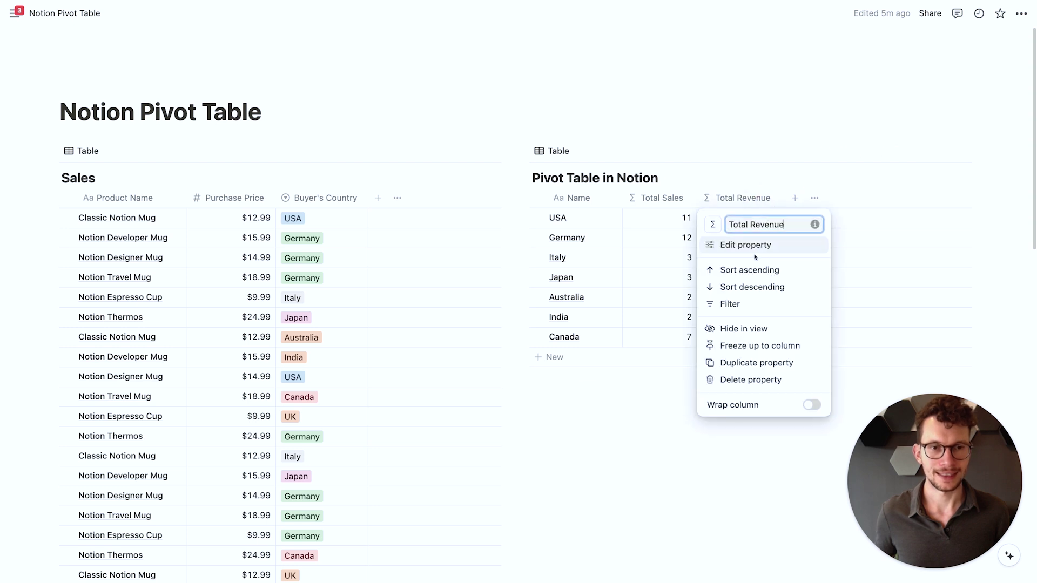
left_click(754, 247)
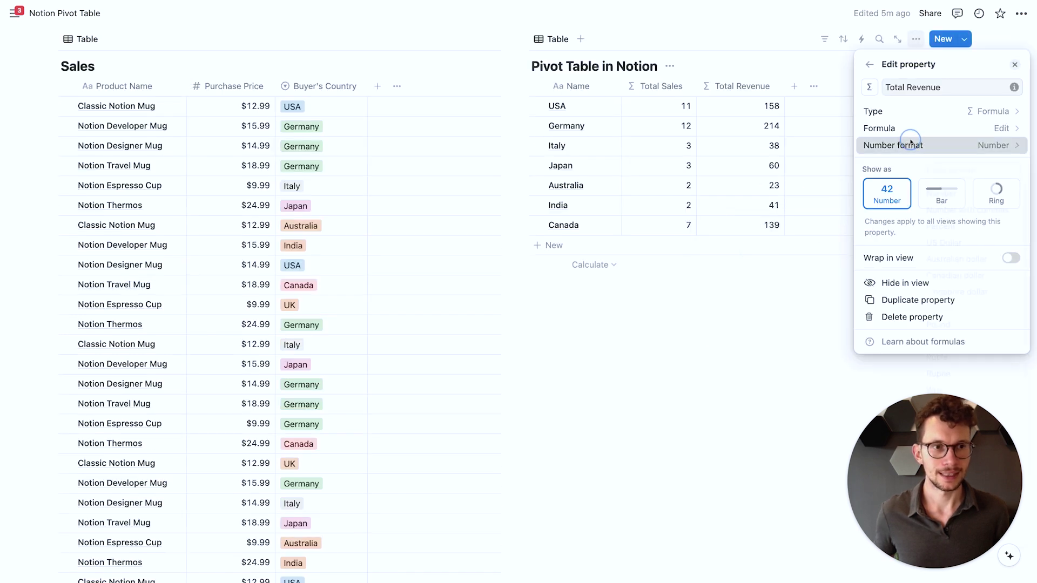
left_click(942, 245)
left_click(776, 315)
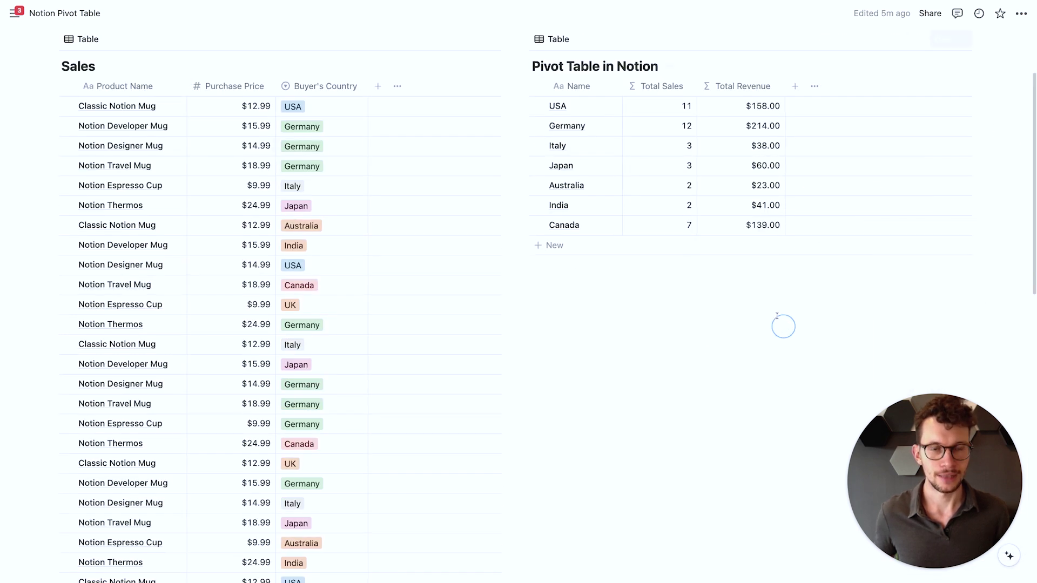
scroll(776, 315, "up", 3)
- Dismiss an accidental new-column list and make the Total Revenue column slightly narrower
left_click(791, 198)
key("Escape")
left_click_drag(785, 196, 779, 196)
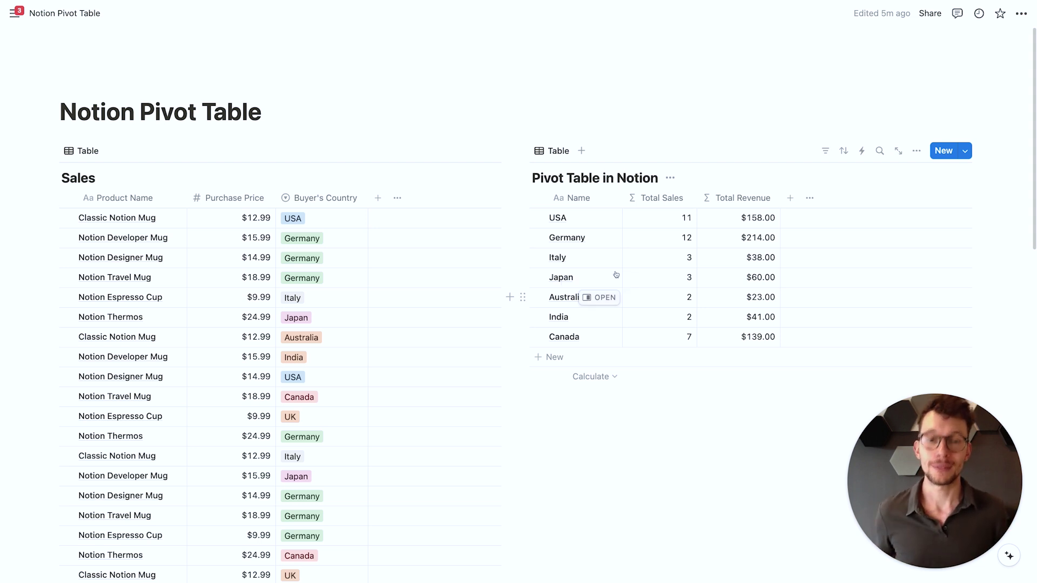
scroll(629, 402, "down", 2)
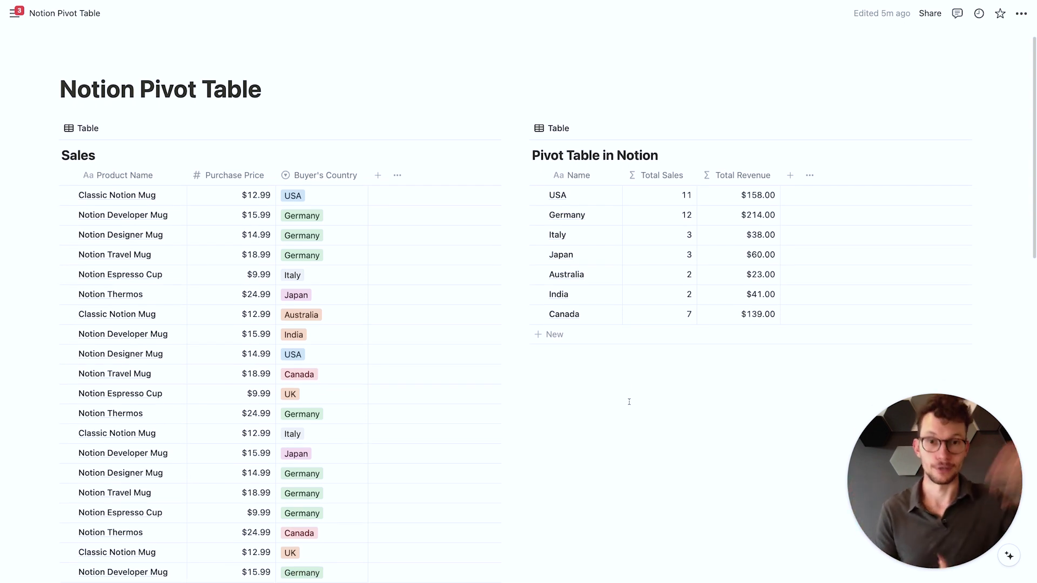
- Duplicate the Total Revenue column, widen it, and rename the copy 'Average Order Value'
left_click(630, 401)
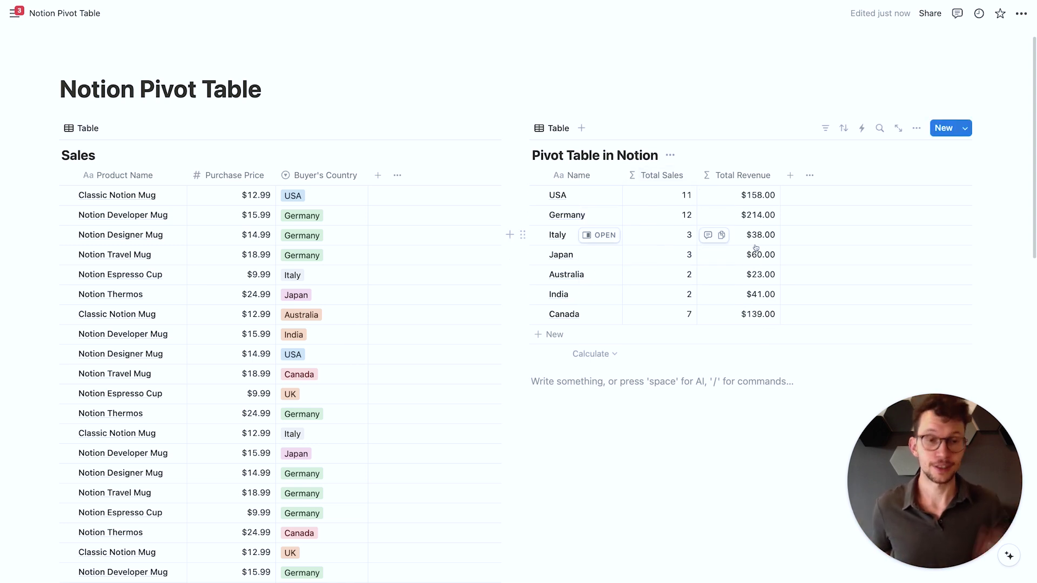
left_click(755, 182)
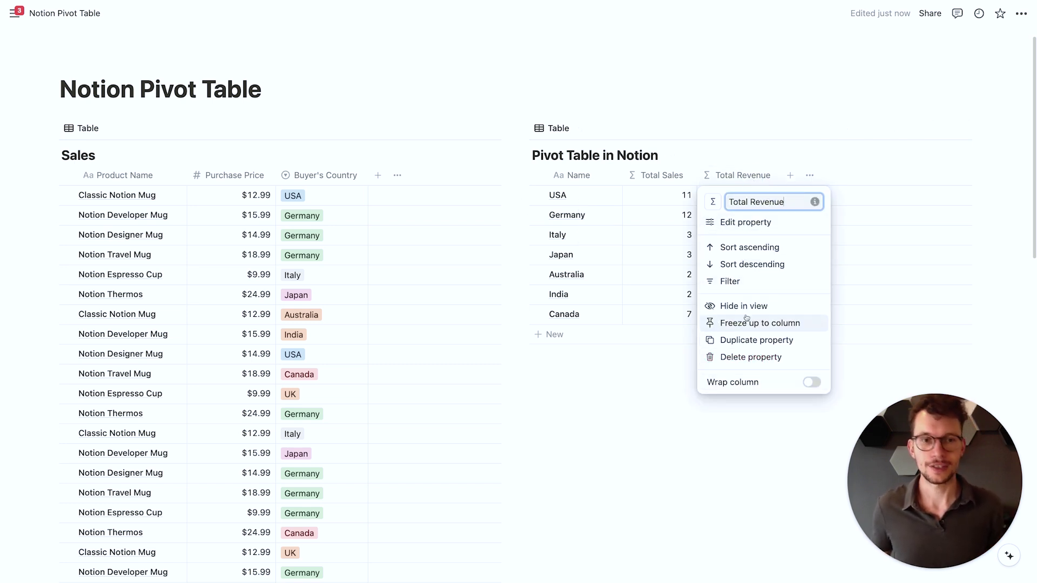
left_click(751, 340)
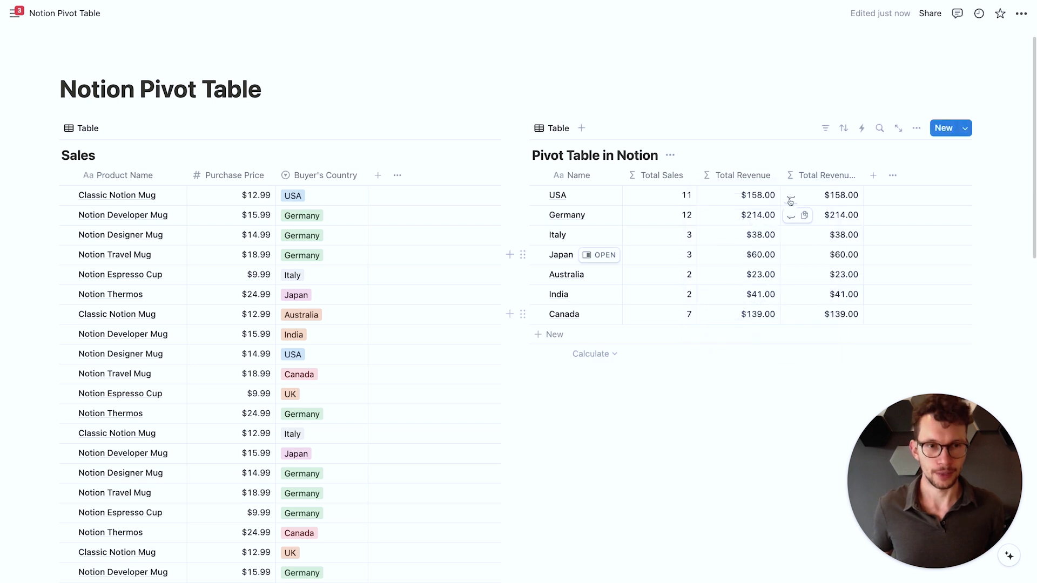
left_click_drag(863, 173, 879, 174)
left_click(862, 177)
key("super+a")
type("Average Order Value")
key("Return")
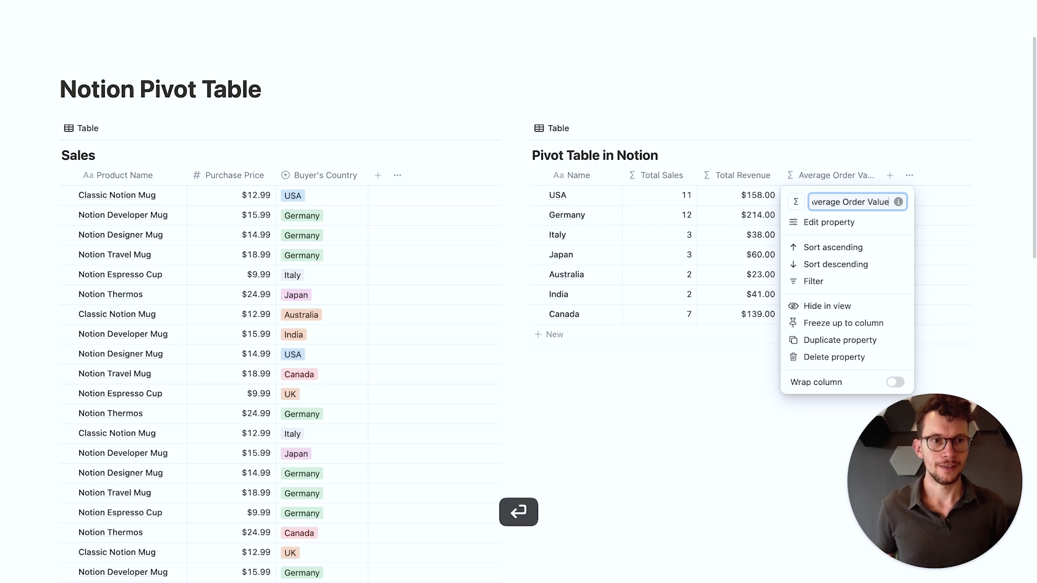
- Replace .sum().round() with .mean() in the Average Order Value formula
left_click(820, 201)
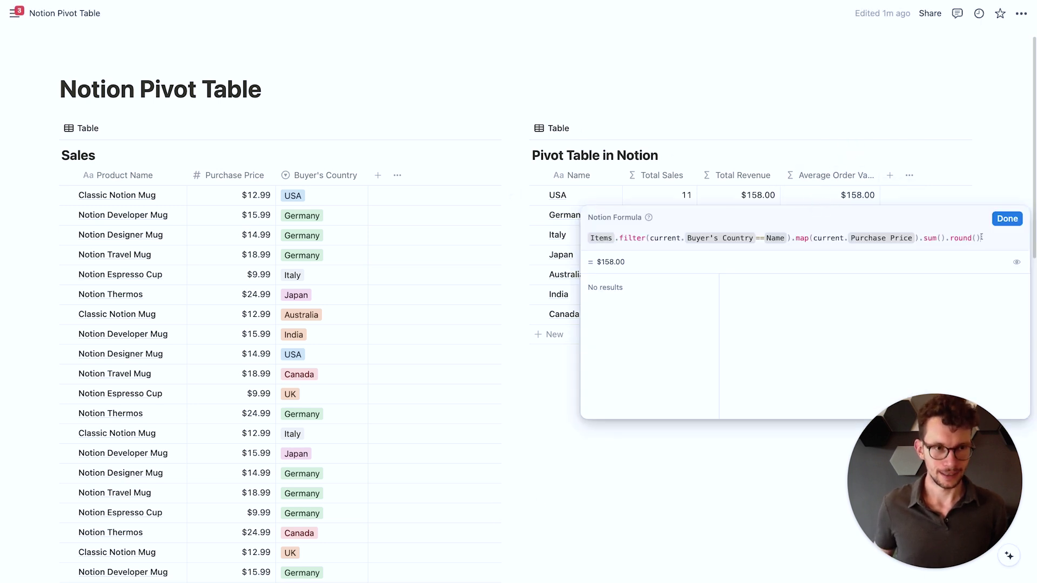
left_click_drag(982, 238, 925, 239)
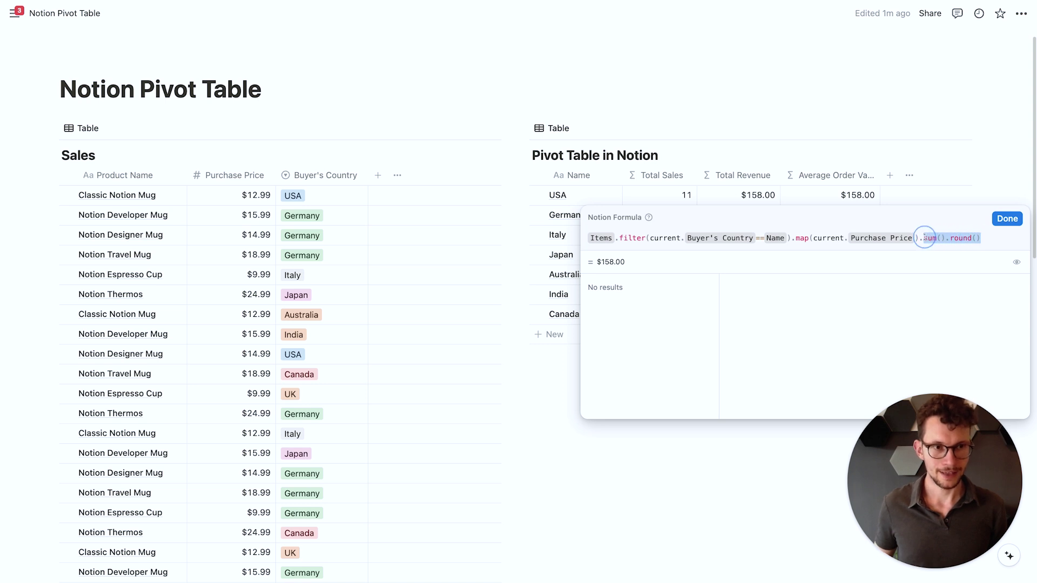
key("BackSpace")
type("aver")
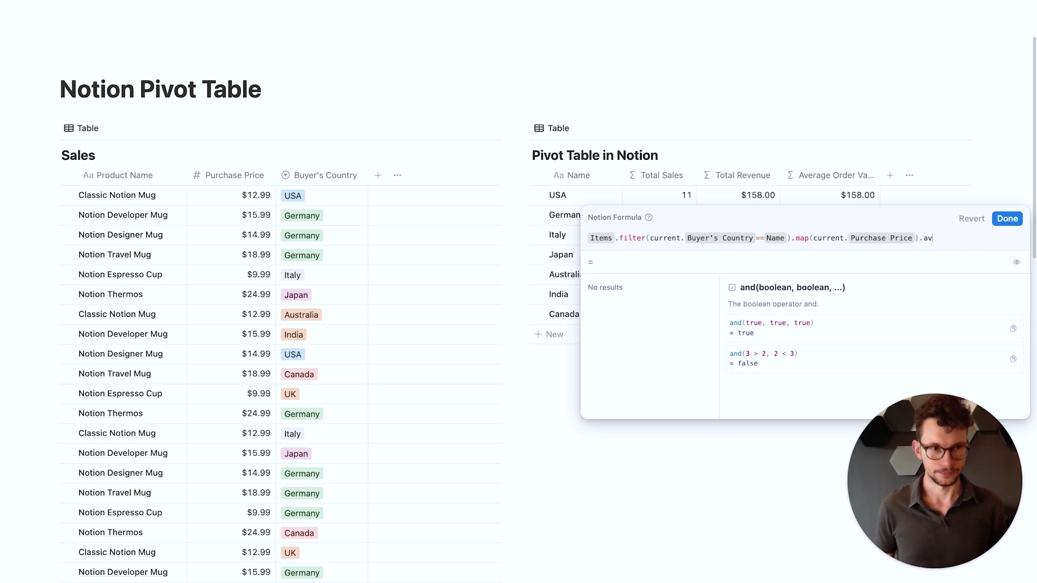
key("BackSpace")
key("BackSpace")
type("me")
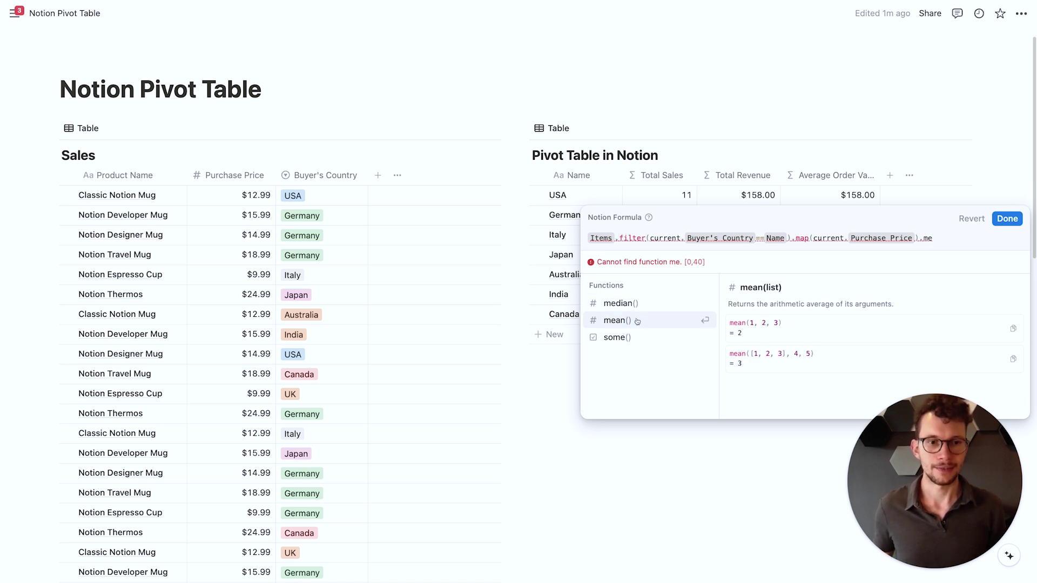
left_click(637, 322)
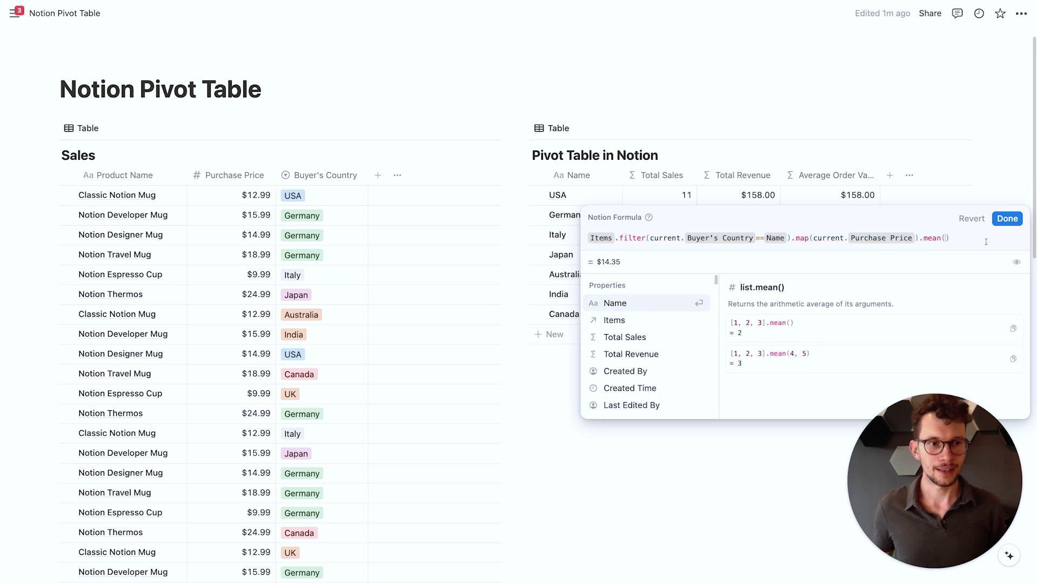
left_click(1008, 219)
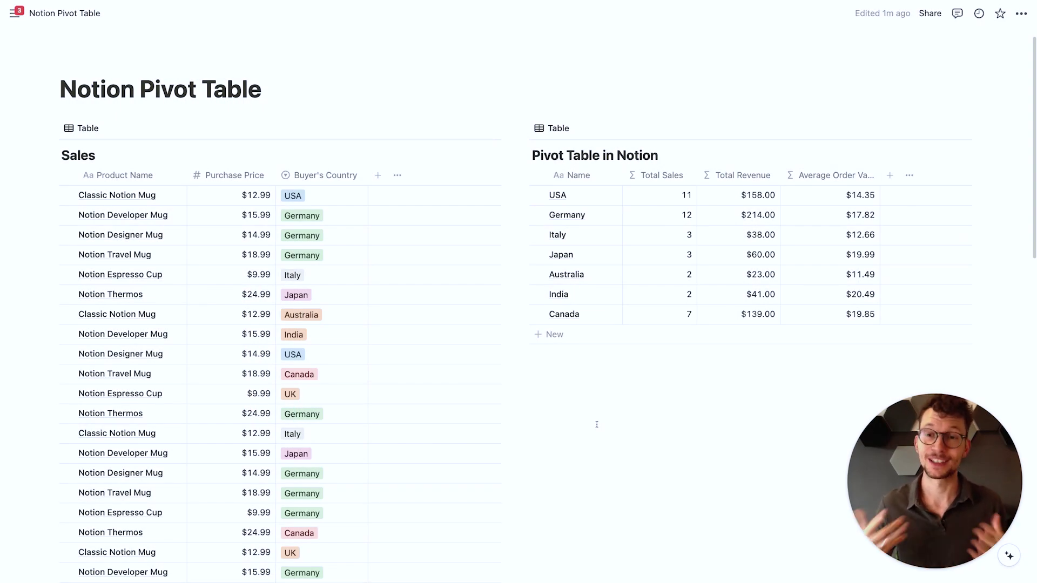
- Add a linked Sales database view via /create, display it as a Chart, and hide its title
left_click(591, 388)
scroll(591, 387, "down", 2)
type("/create")
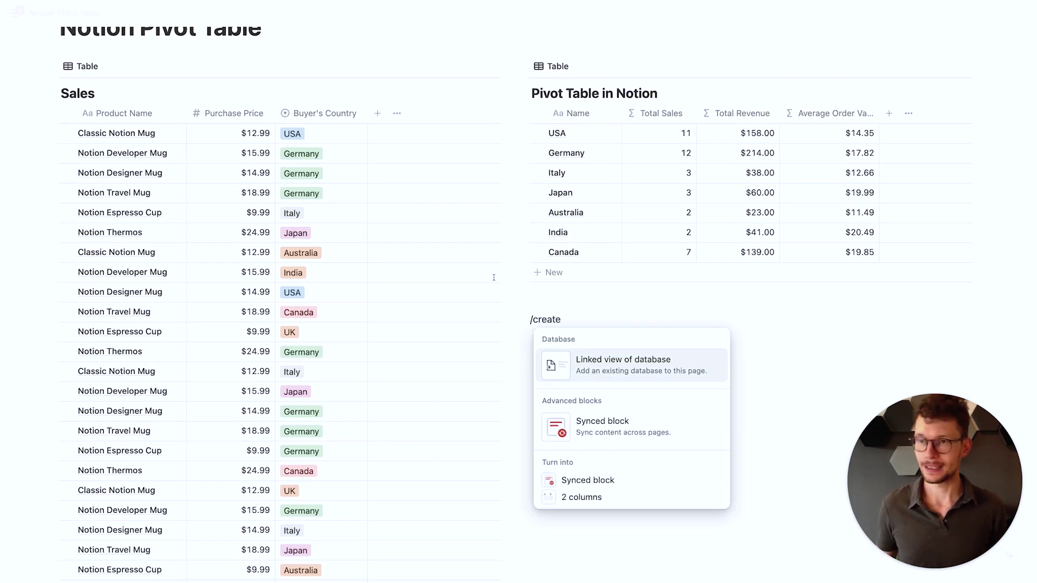
left_click(635, 361)
left_click(880, 193)
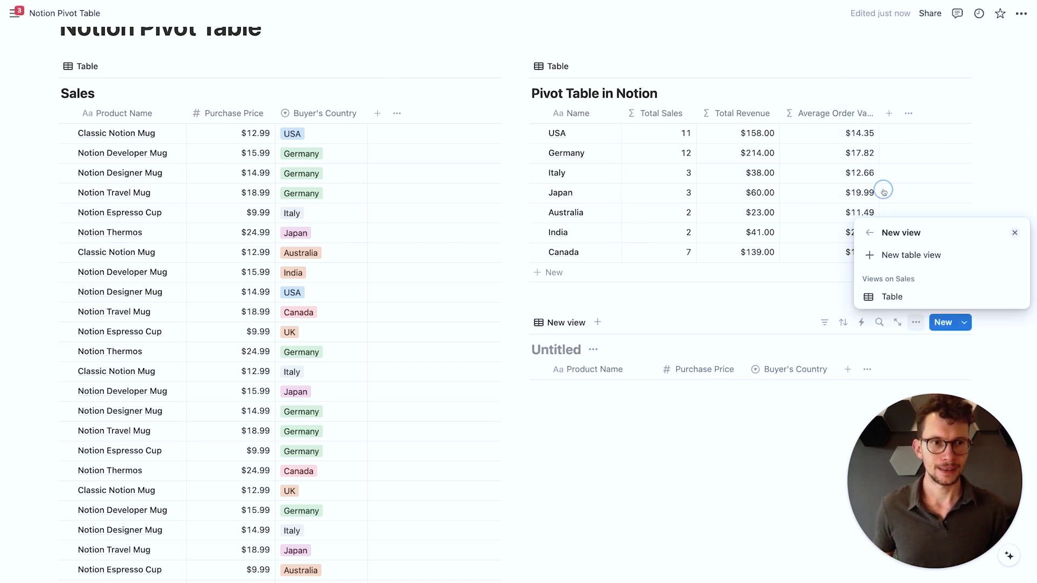
left_click(890, 257)
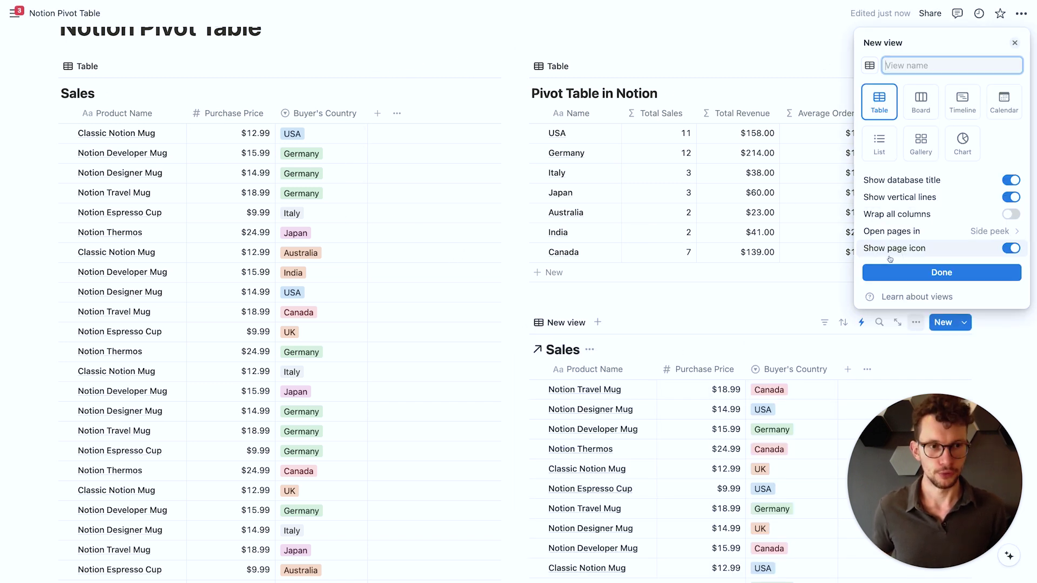
left_click(961, 142)
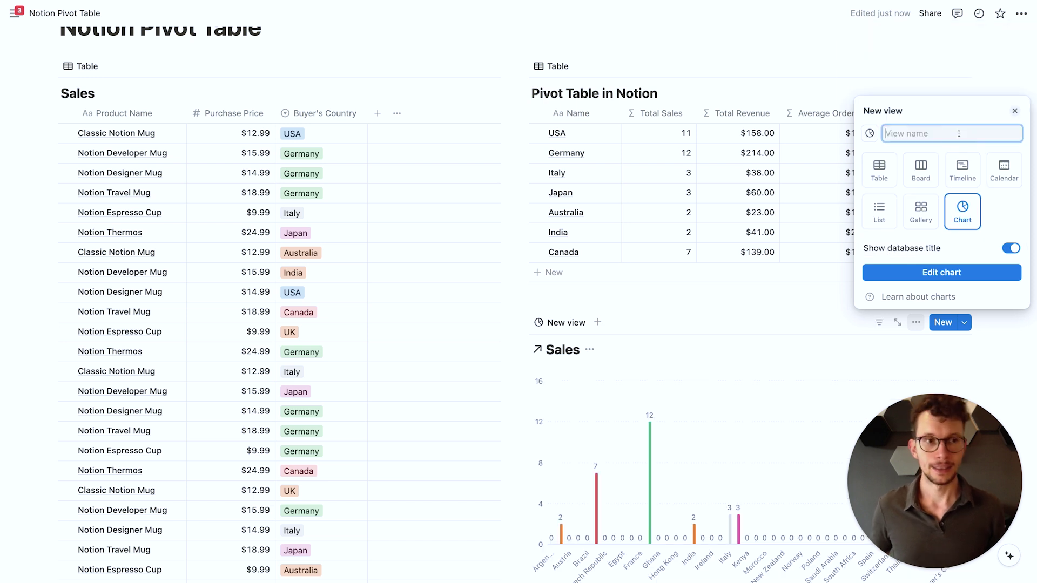
left_click(1011, 248)
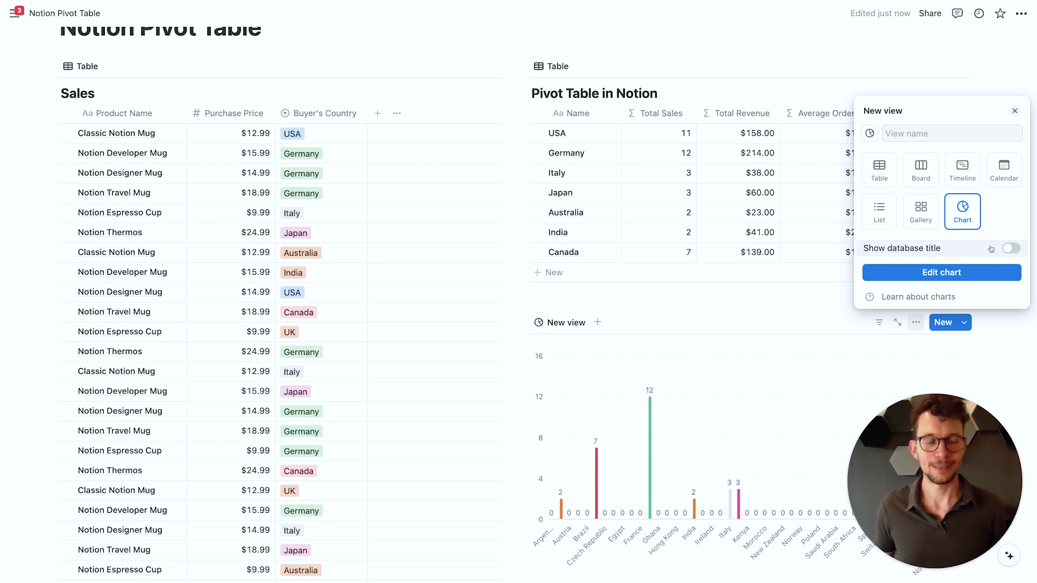
- Switch the Sales chart to horizontal bars
left_click(947, 278)
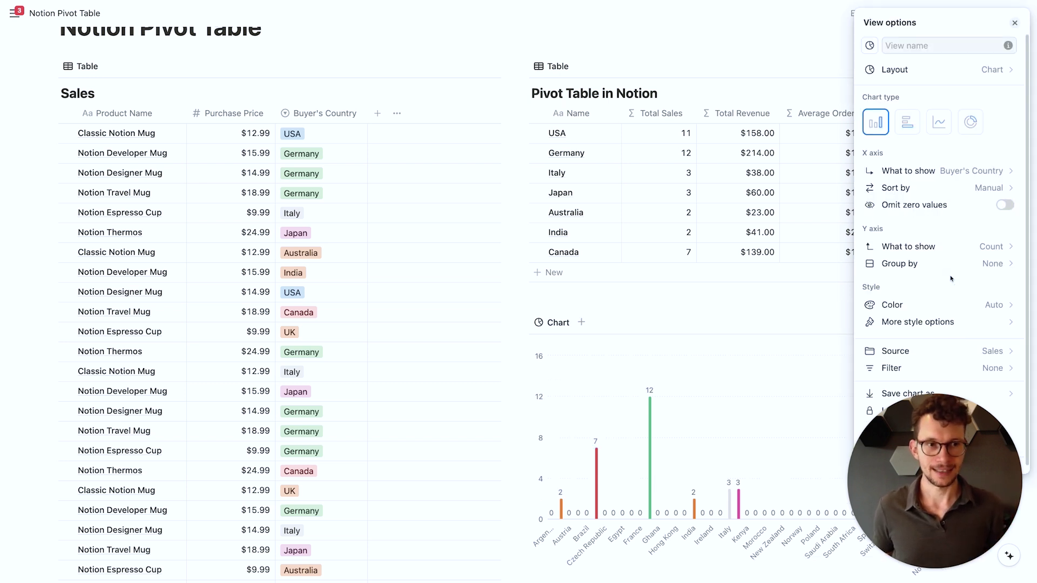
left_click(918, 124)
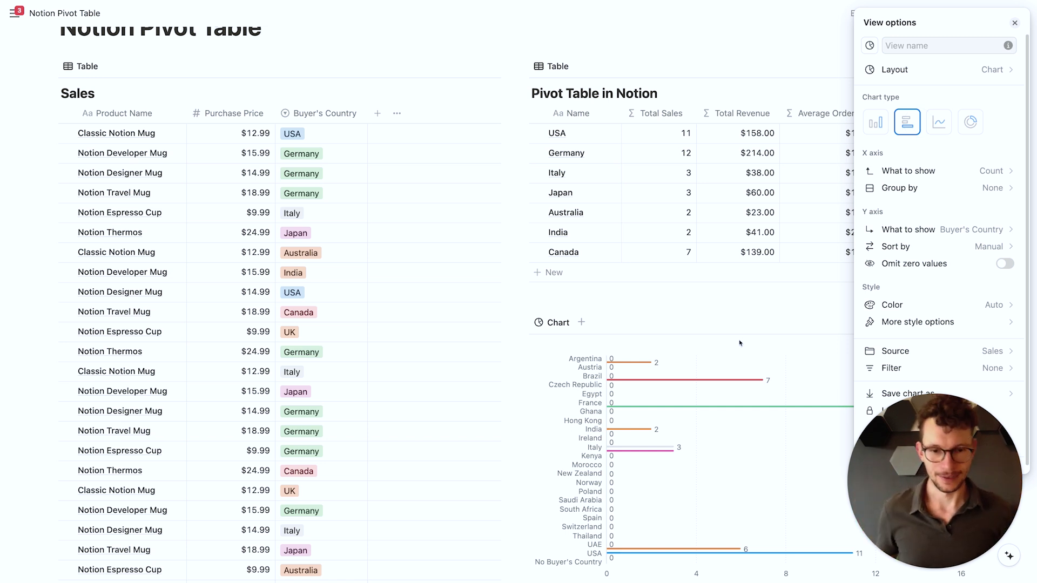
left_click(727, 328)
- Turn on Omit zero values so only the eight countries with sales appear
scroll(725, 302, "down", 3)
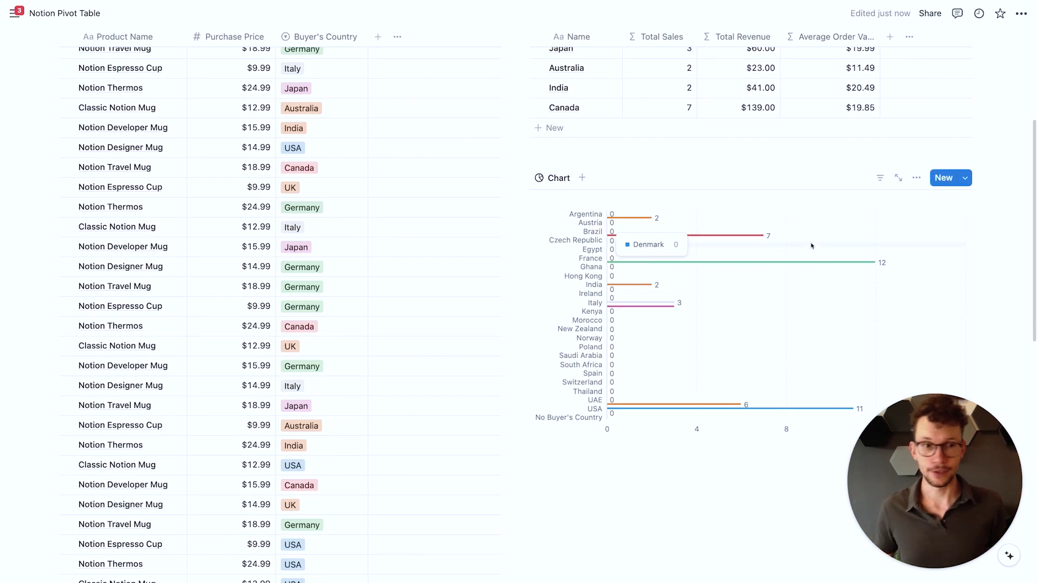
scroll(821, 229, "down", 2)
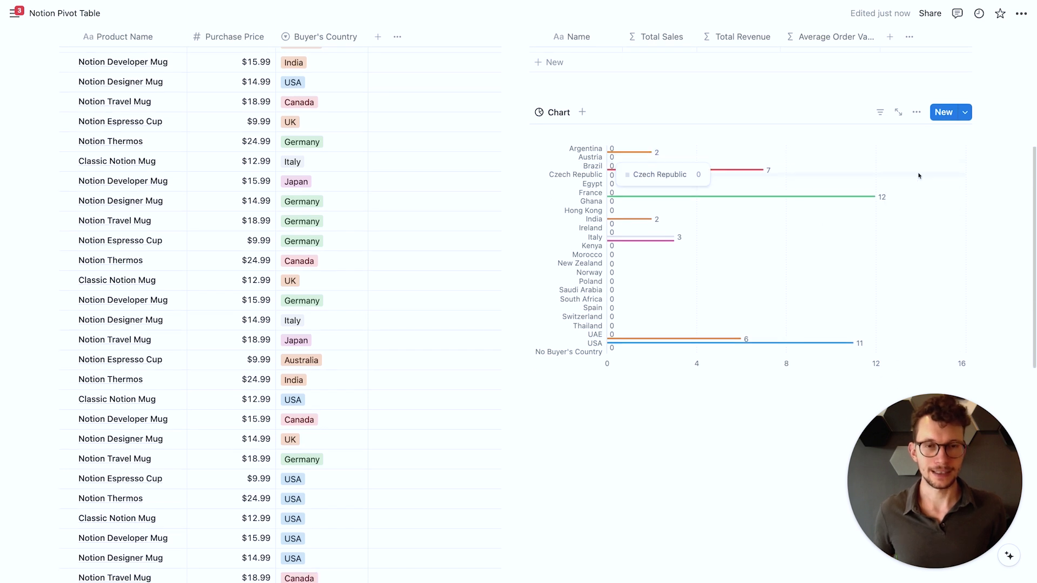
left_click(917, 112)
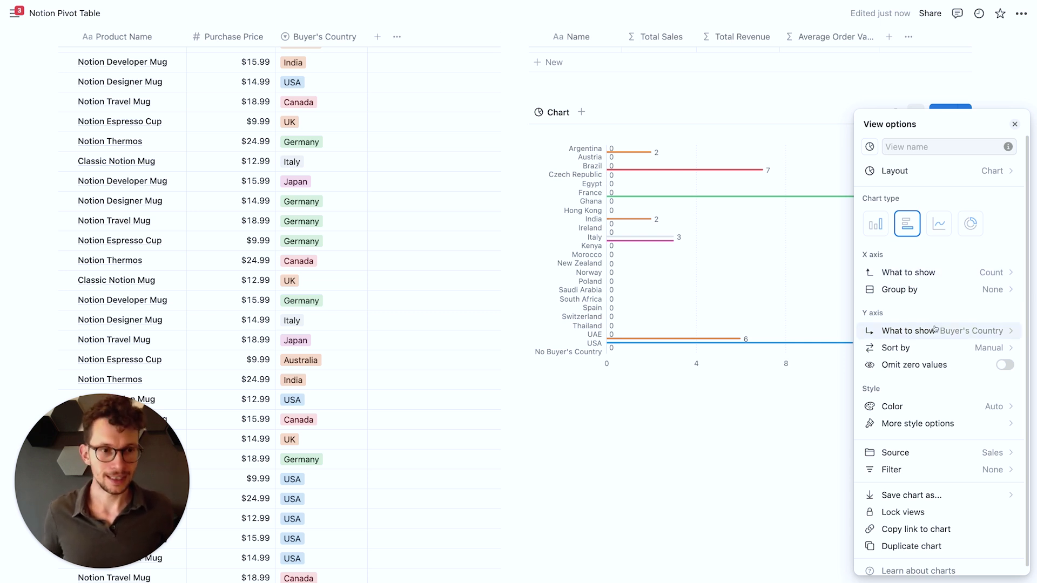
left_click(1007, 366)
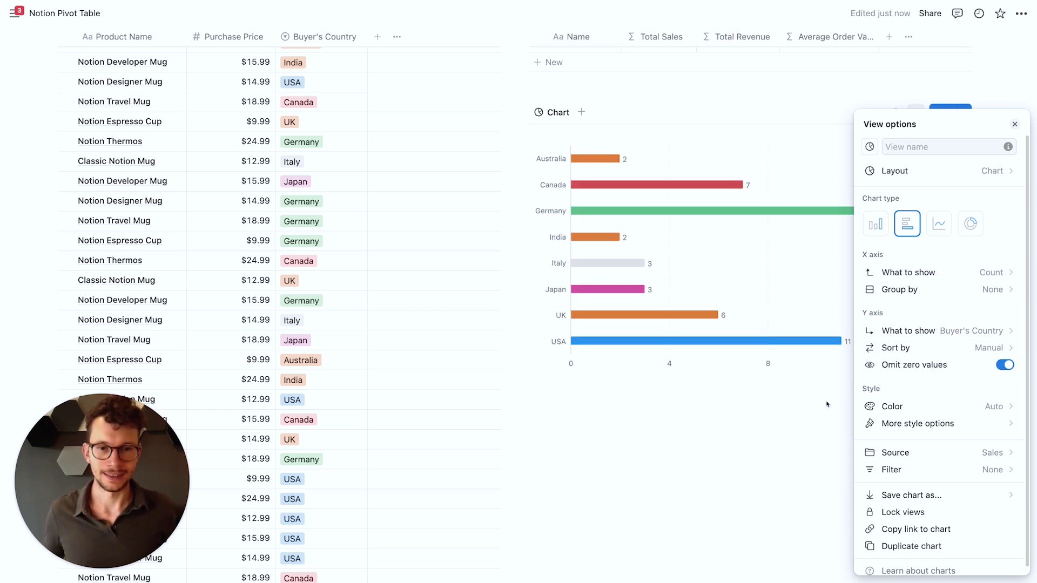
left_click(792, 417)
scroll(789, 416, "up", 5)
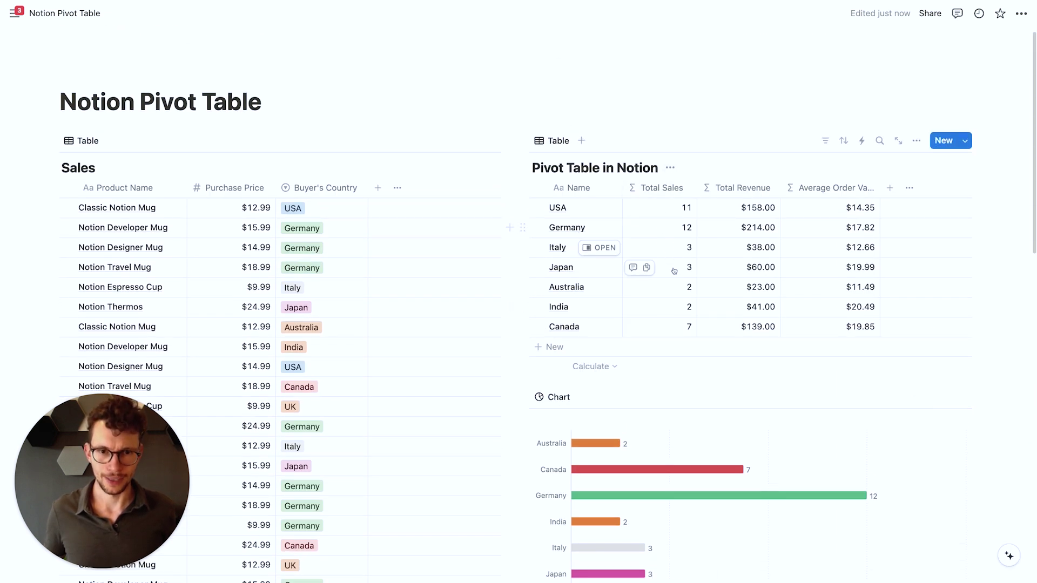
scroll(637, 292, "down", 3)
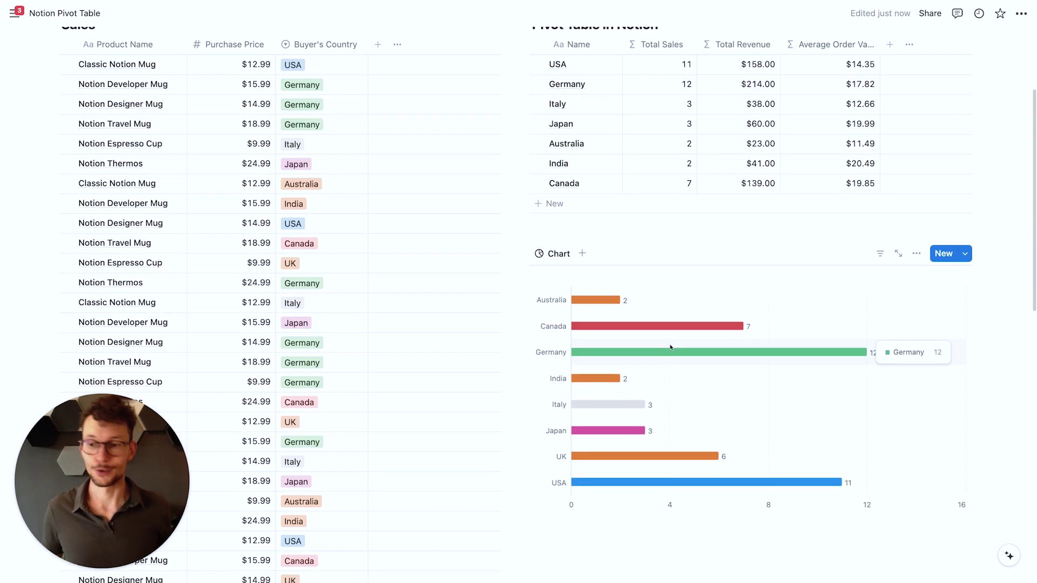
scroll(675, 357, "down", 2)
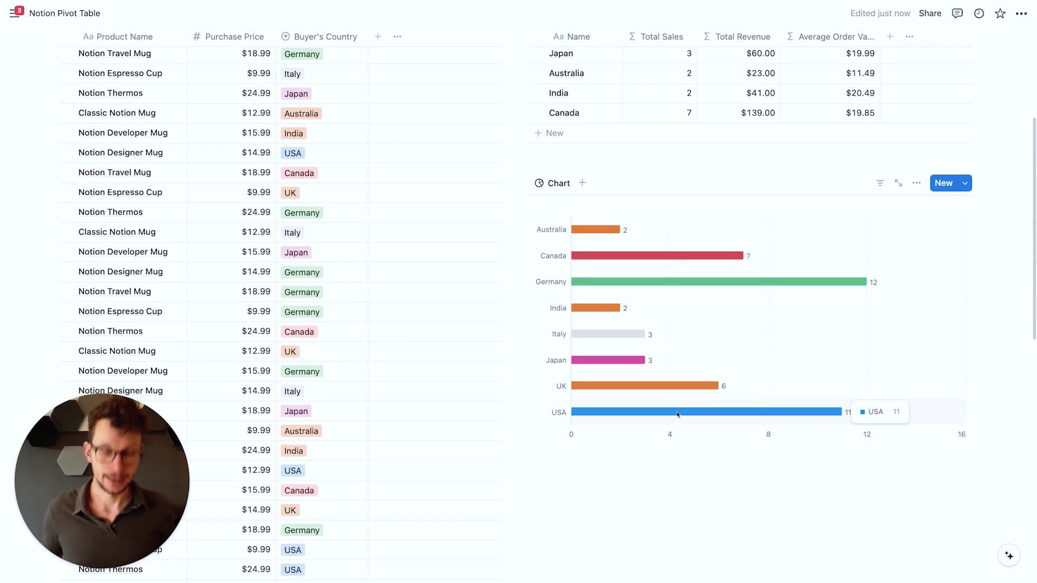
scroll(689, 410, "down", 1)
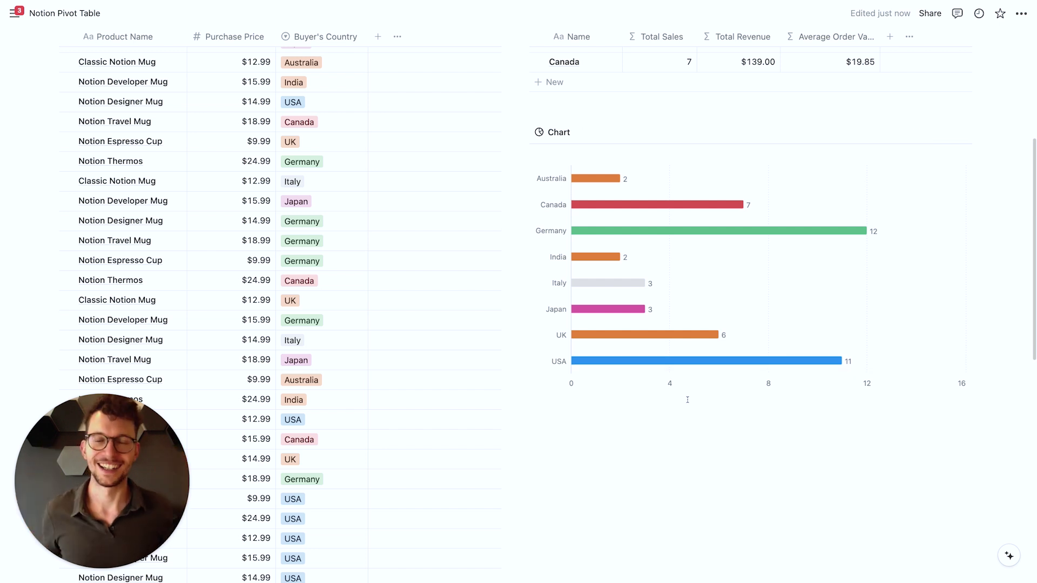
scroll(687, 400, "up", 1)
scroll(688, 401, "up", 5)
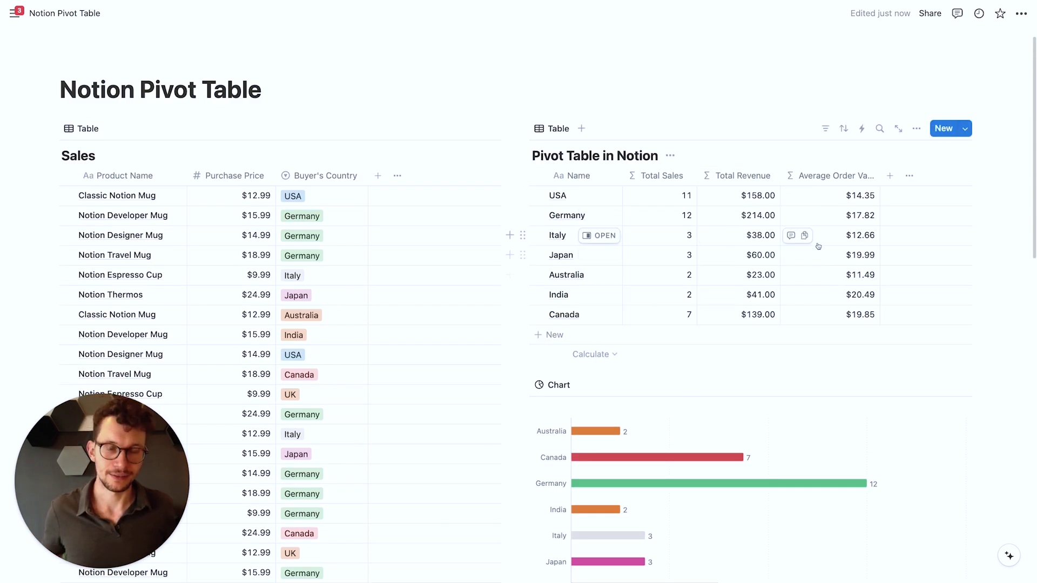
scroll(735, 313, "down", 4)
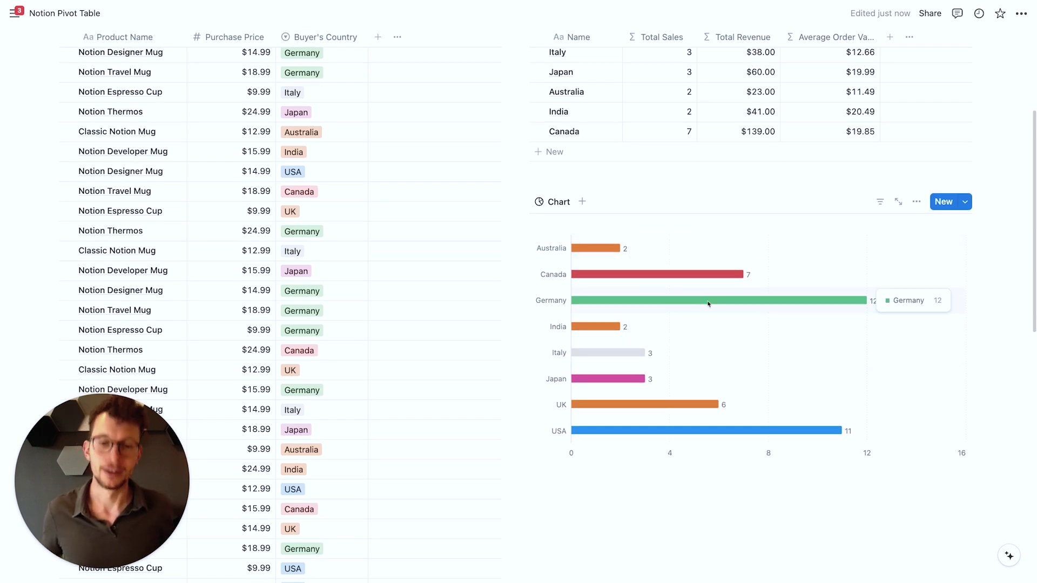
- Rename the chart view to 'Total Sales'
left_click(556, 202)
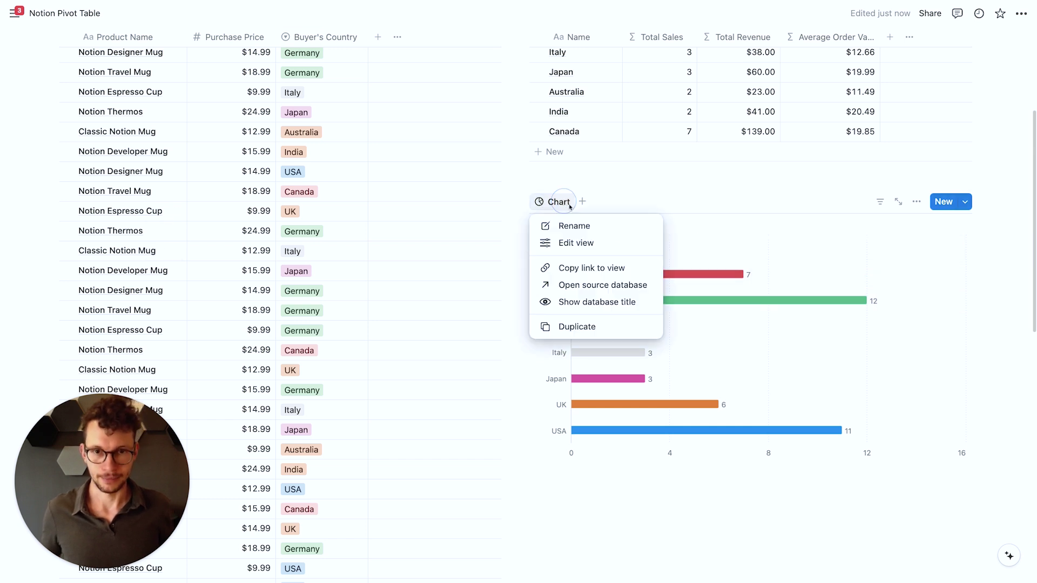
left_click(574, 225)
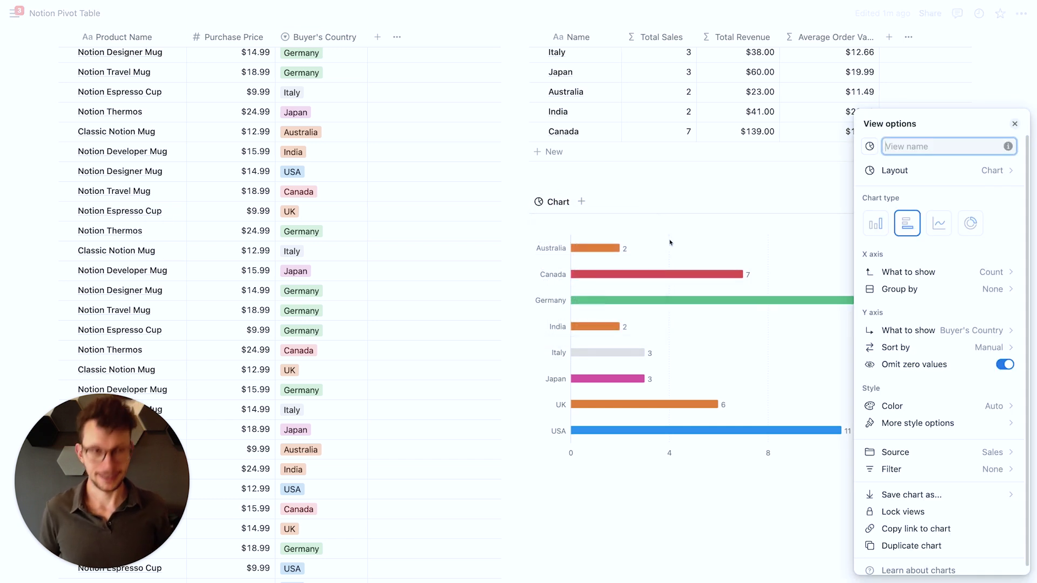
type("Total Sales")
key("Return")
- Duplicate the view as 'Revenue' and set its X axis to the sum of Purchase Price
left_click(566, 202)
left_click(589, 326)
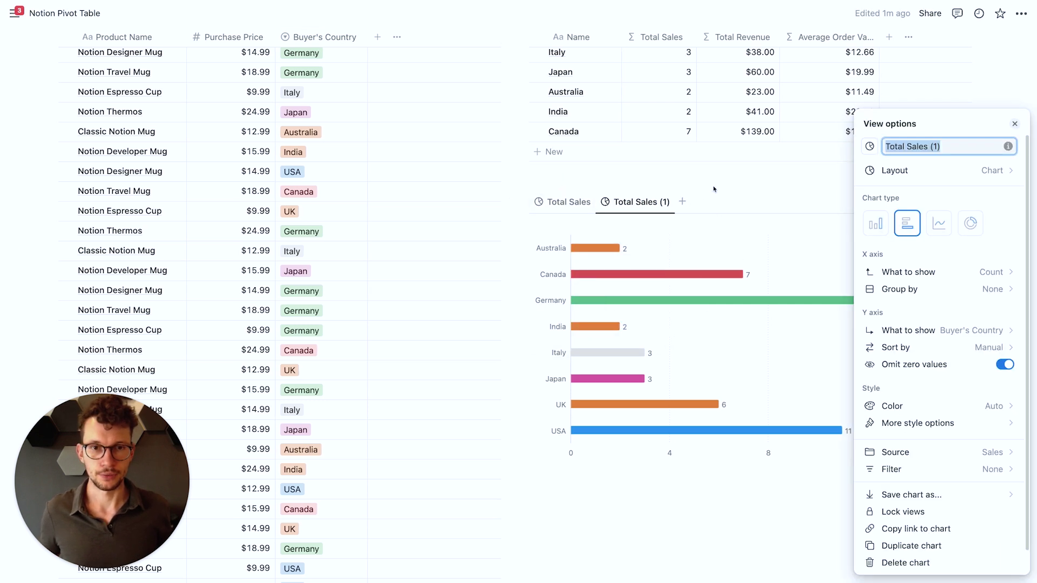
type("Revenue")
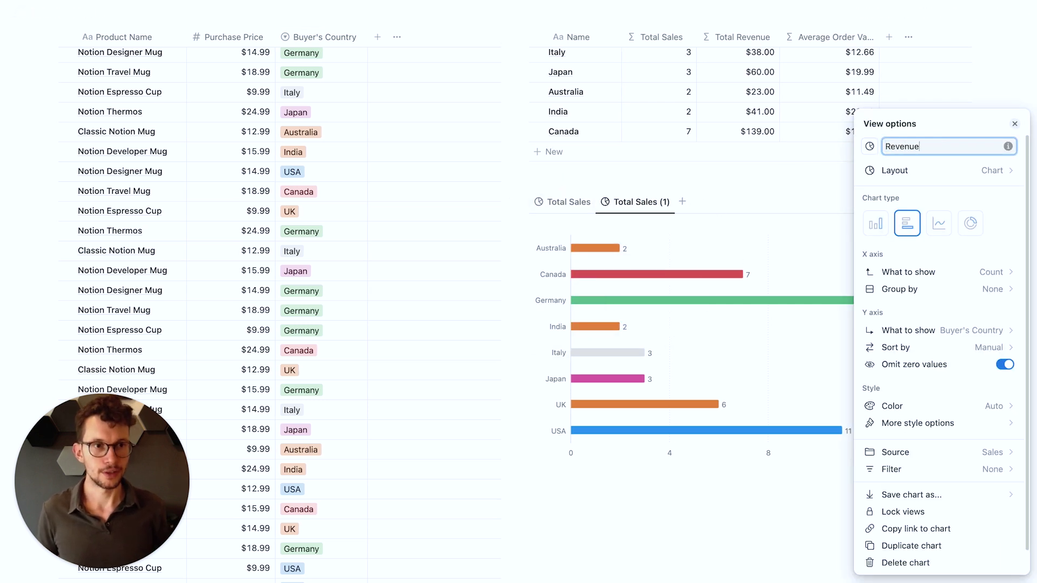
left_click(938, 271)
mouse_move(924, 321)
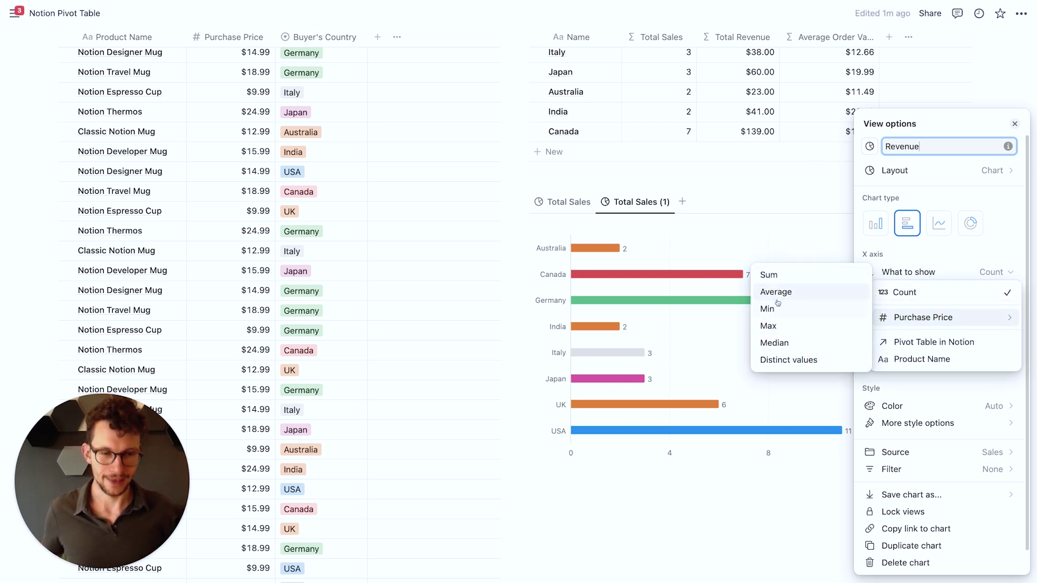
left_click(784, 275)
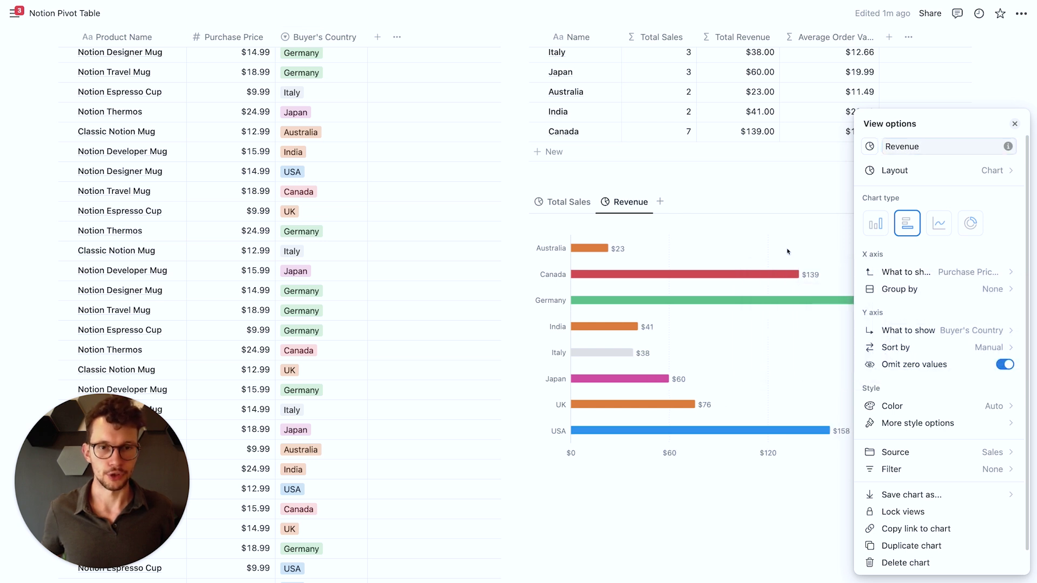
left_click(750, 199)
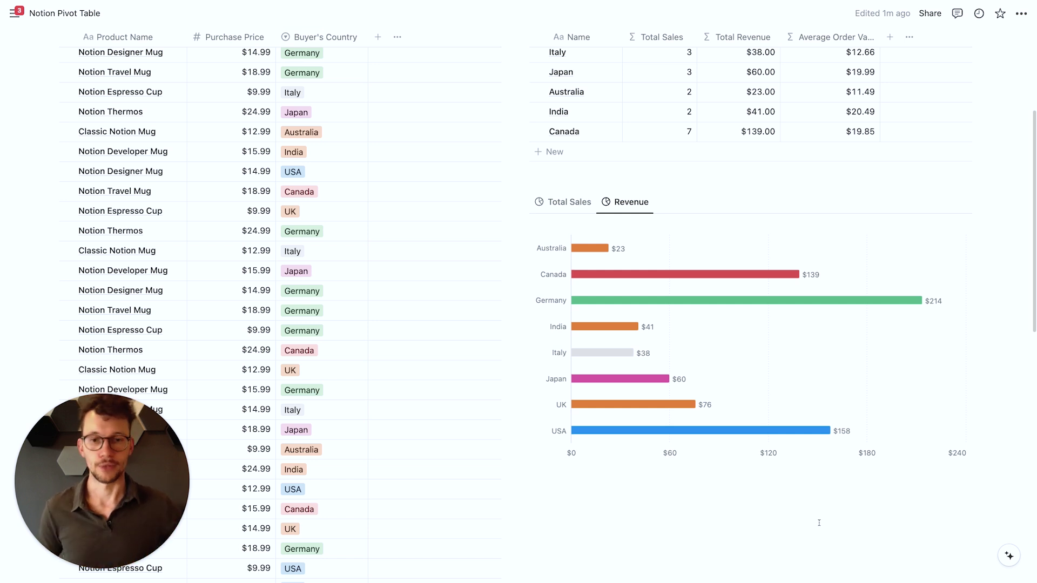
scroll(697, 402, "up", 3)
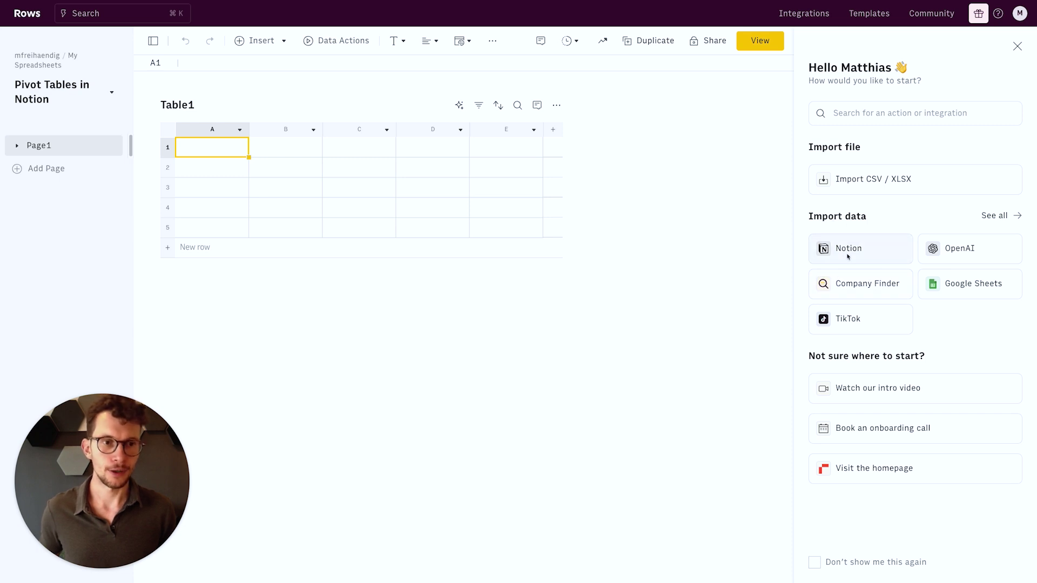
- Open the Notion integration in Rows and choose Import a Notion Database
left_click(848, 257)
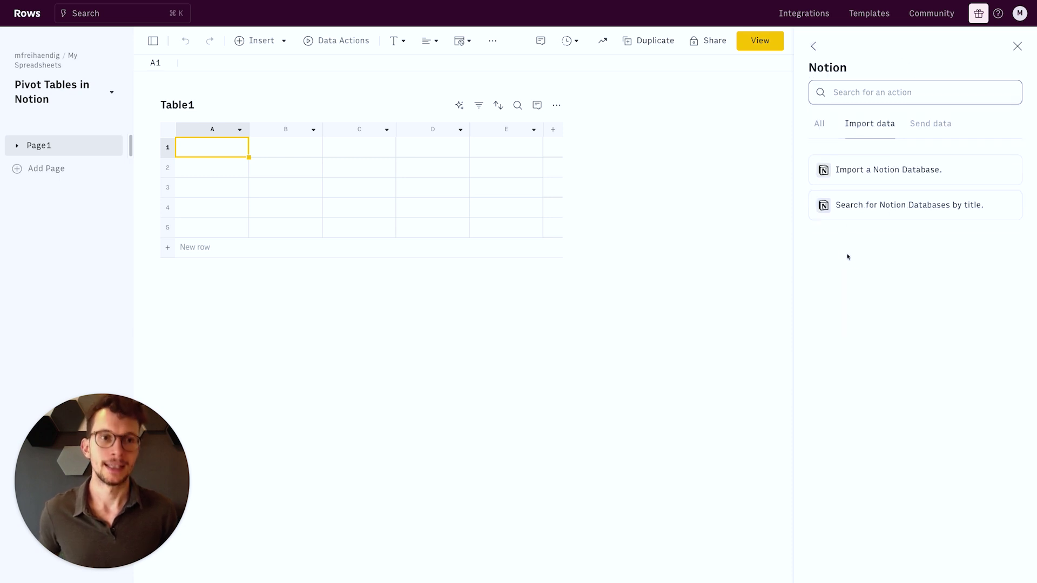
left_click(879, 180)
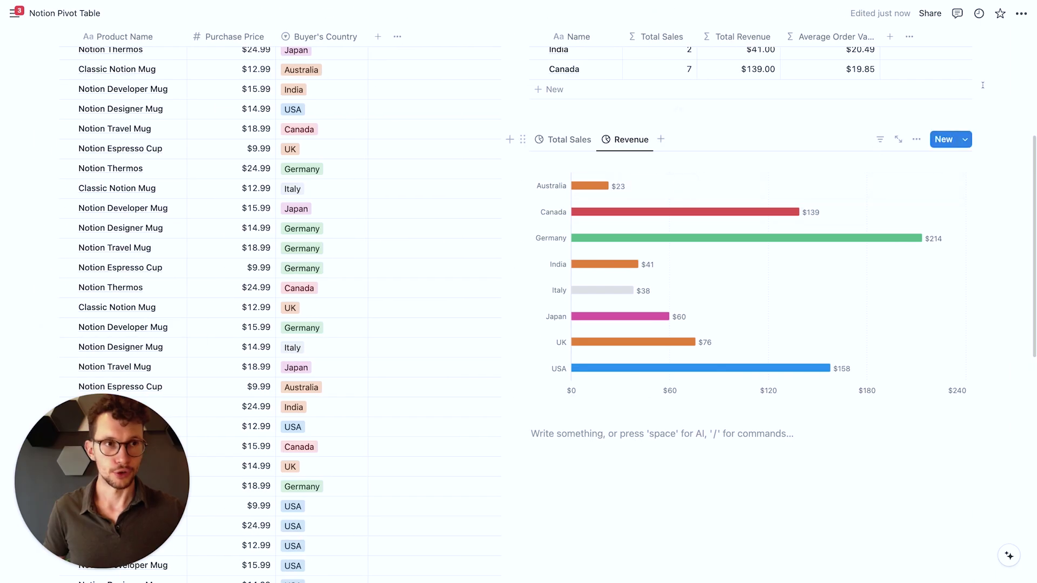
- Connect the Notion Pivot Table page to the Rows app through the page's Connections menu
left_click(1021, 13)
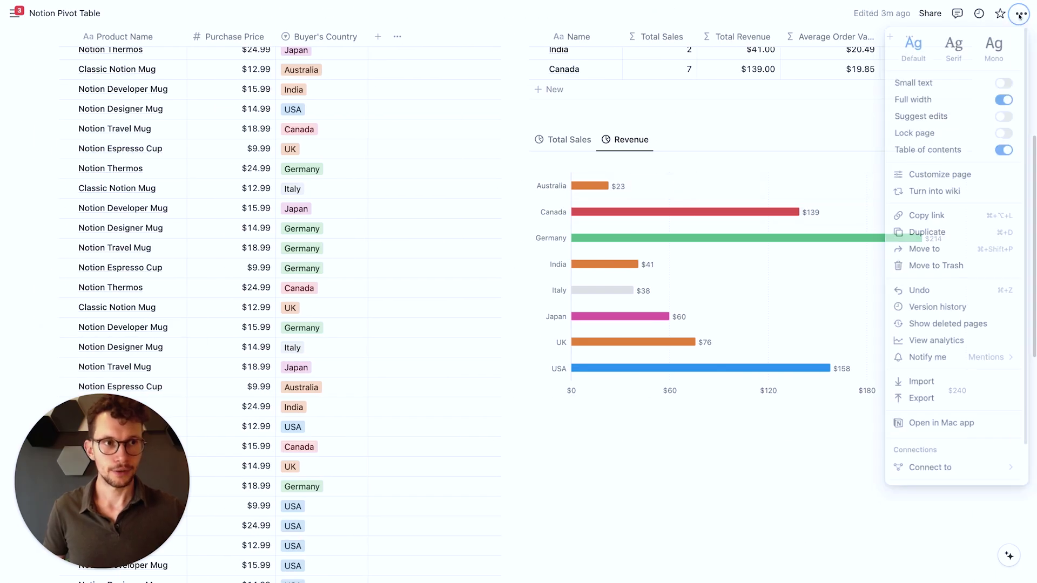
scroll(924, 465, "down", 1)
left_click(929, 449)
type("rows")
left_click(824, 450)
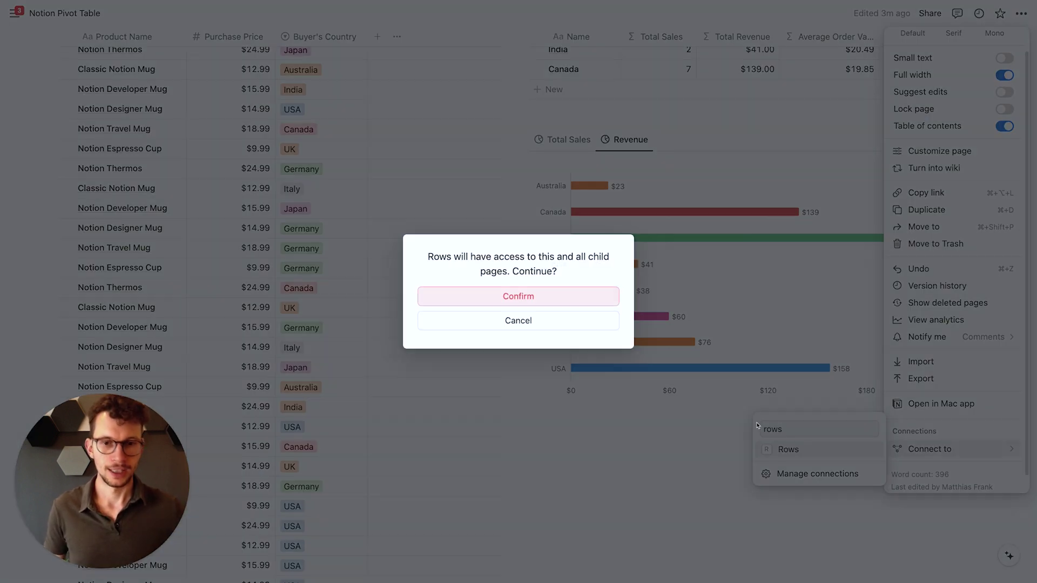
left_click(486, 297)
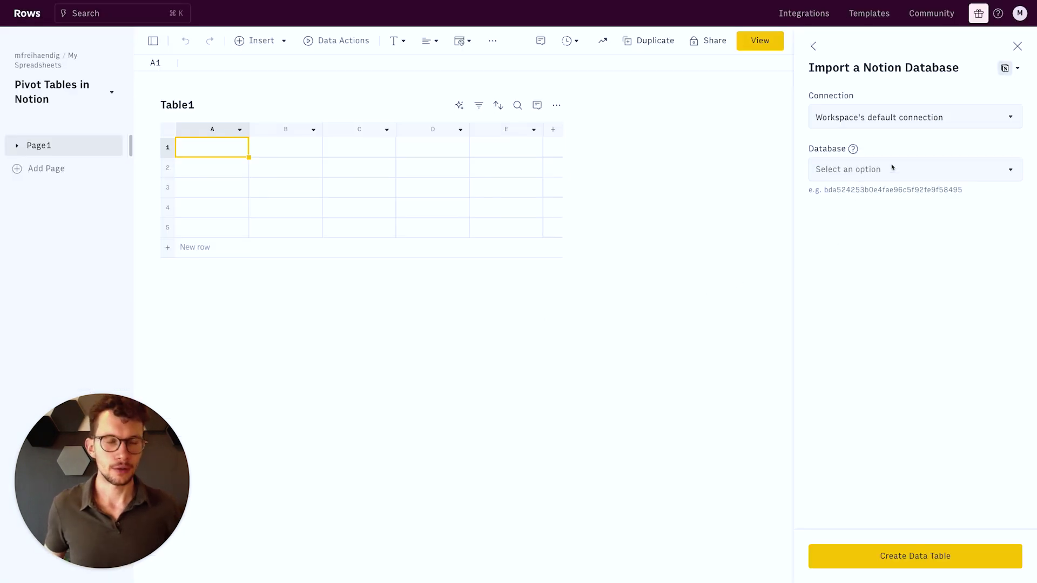
- Pick the Sales For Rows database and create a data table from it
left_click(893, 177)
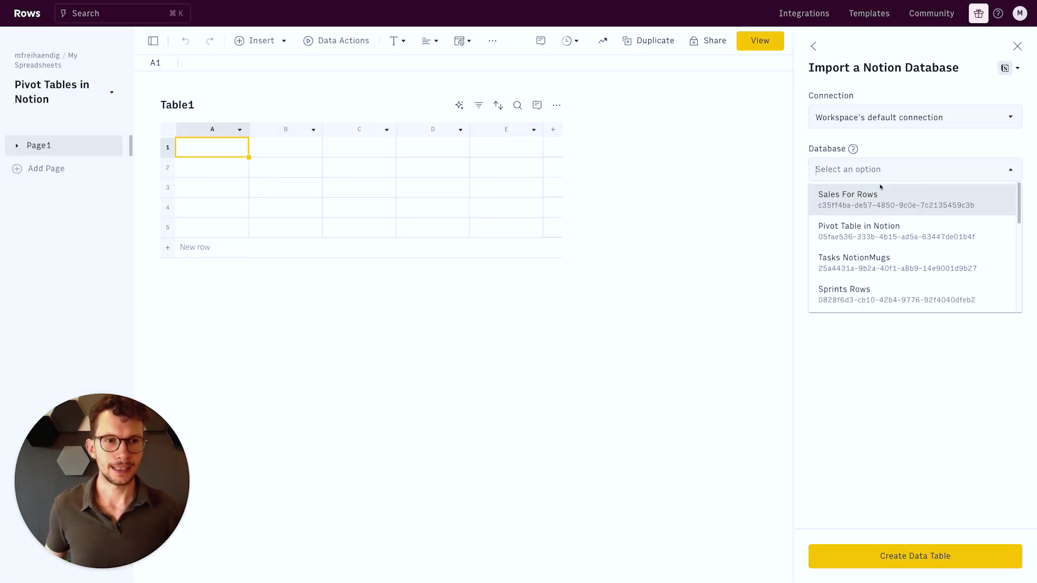
left_click(855, 202)
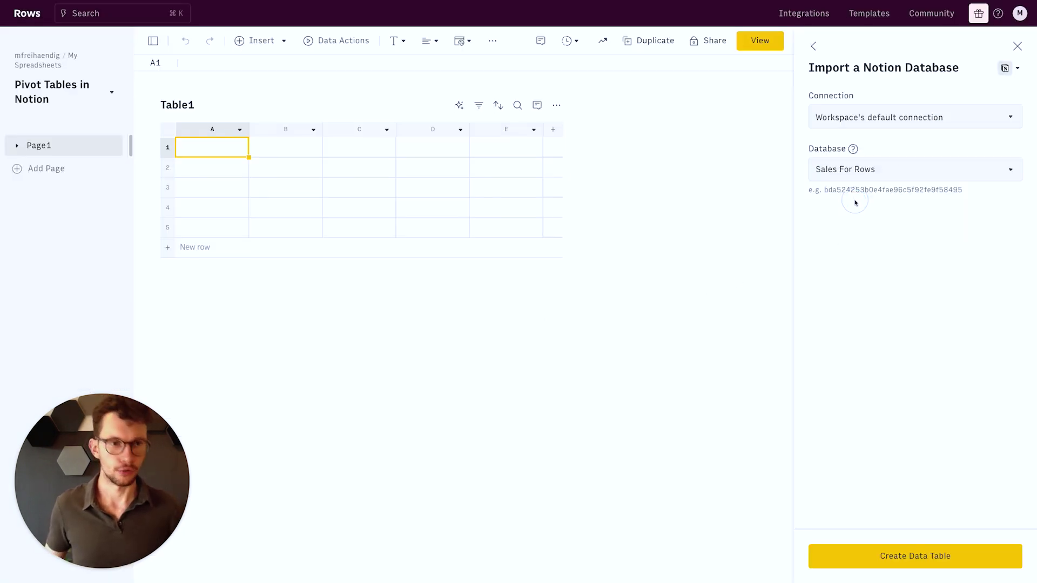
left_click(865, 556)
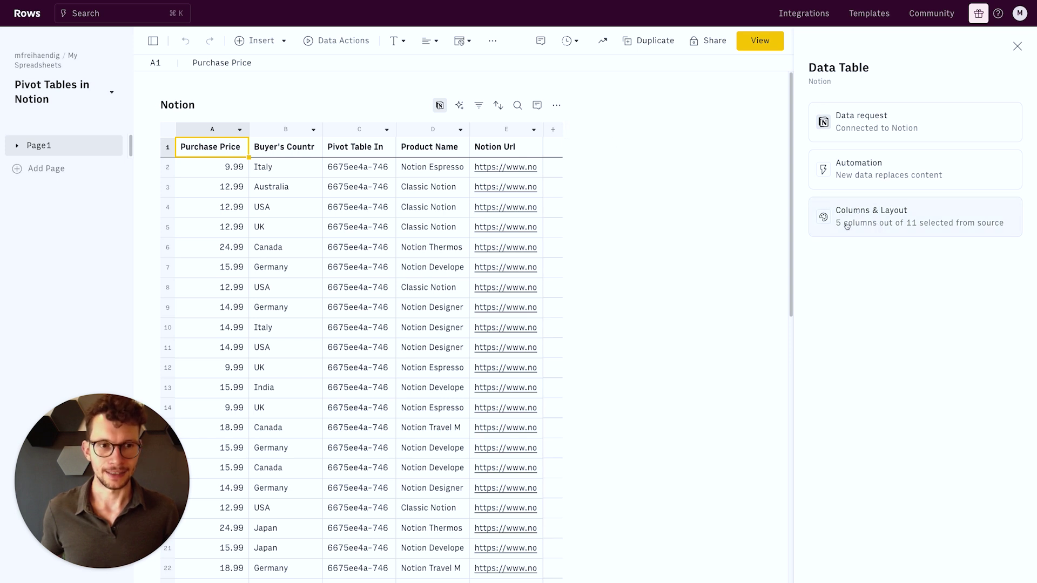
- Delete the Notion Url and Pivot Table In Notion columns, move Product Name first, and select the table
left_click(864, 218)
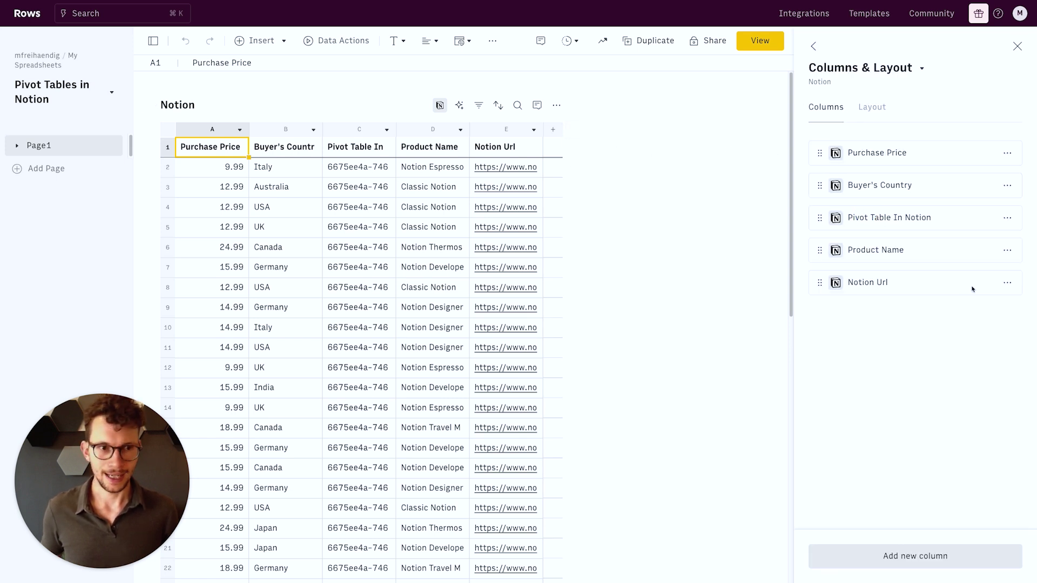
left_click(1007, 282)
left_click(961, 306)
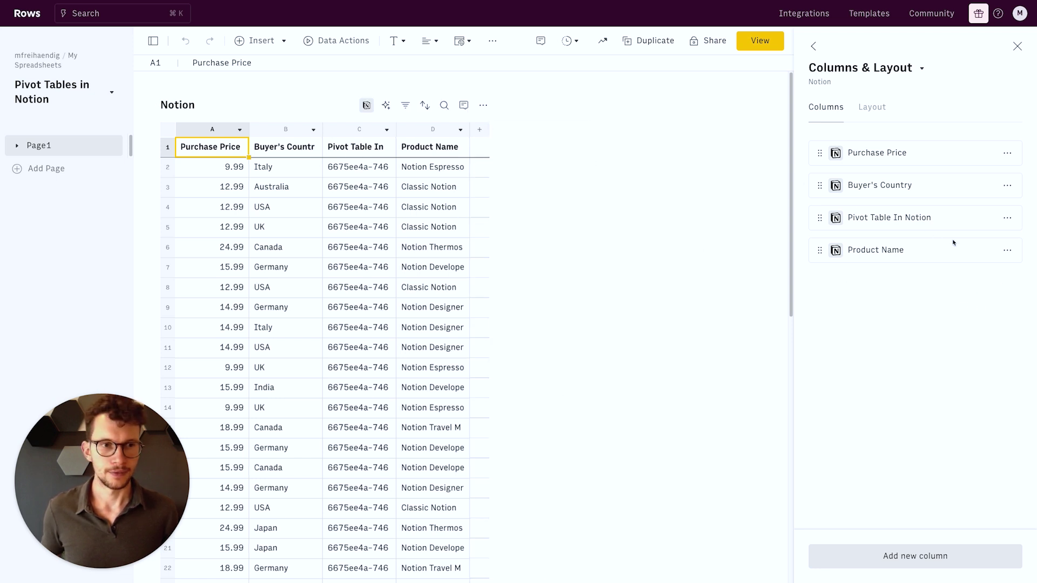
left_click(1007, 217)
left_click(972, 239)
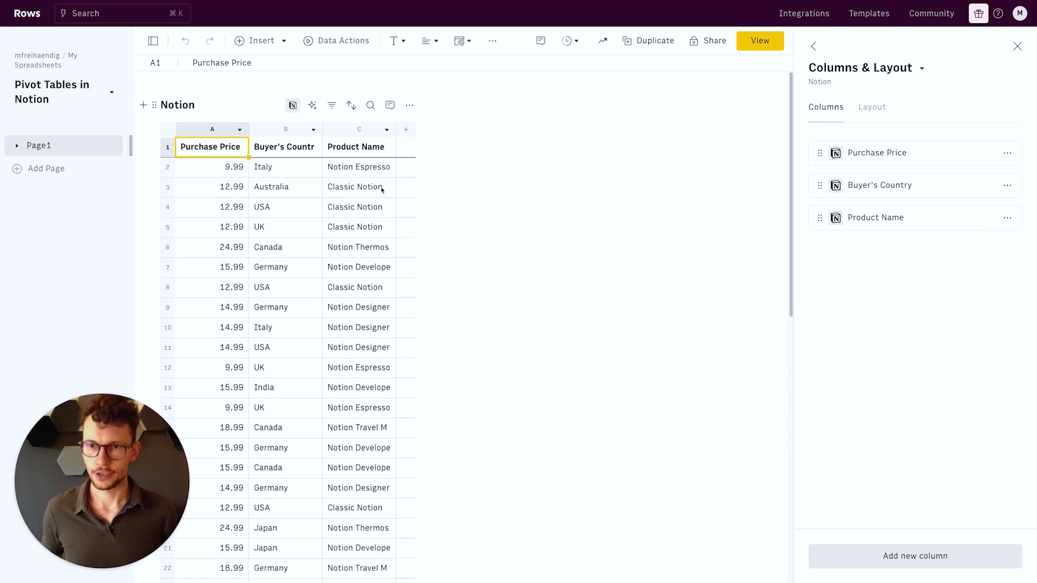
left_click_drag(820, 218, 815, 144)
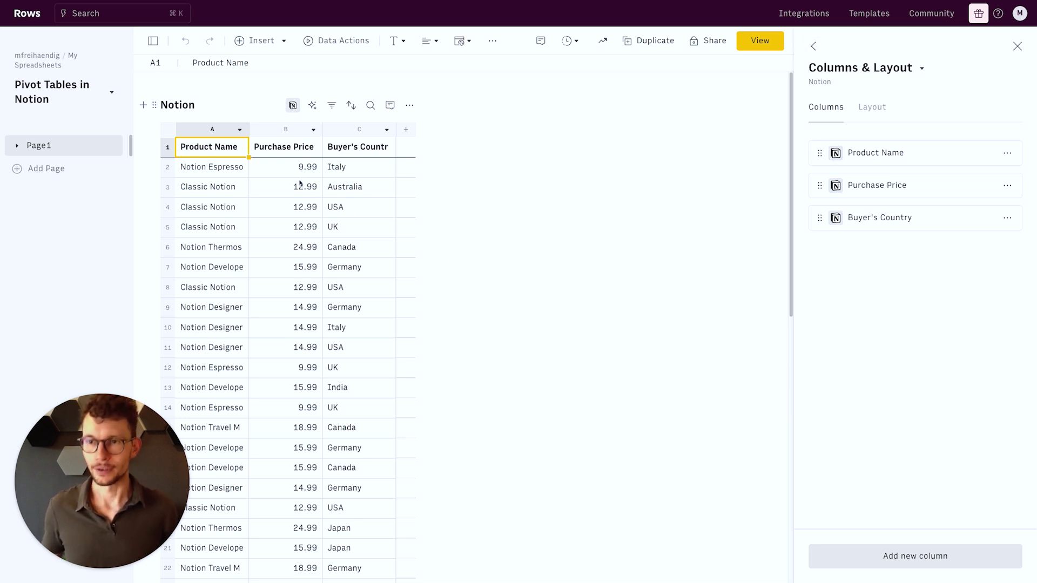
left_click(168, 130)
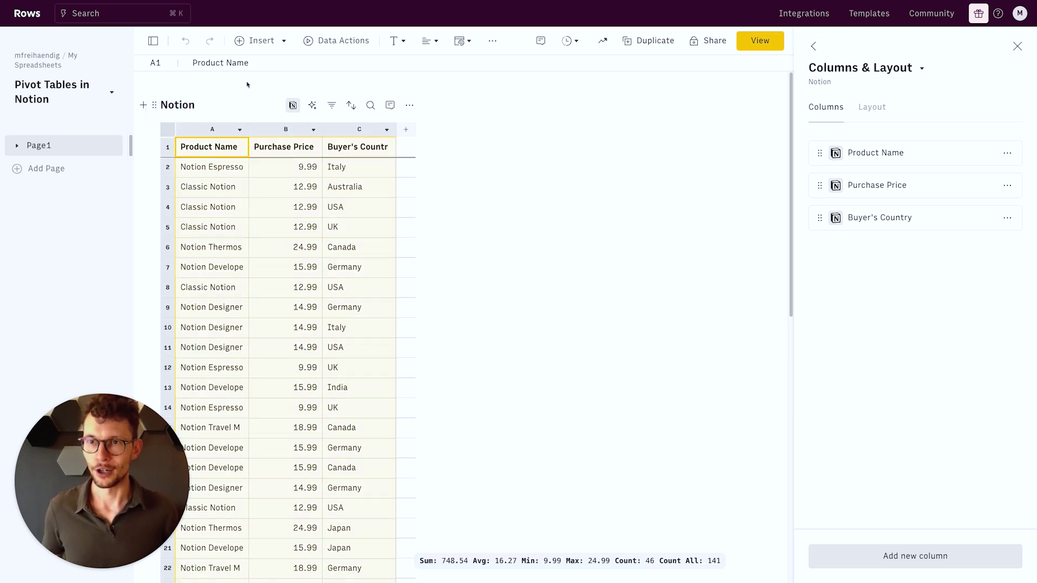
left_click(261, 41)
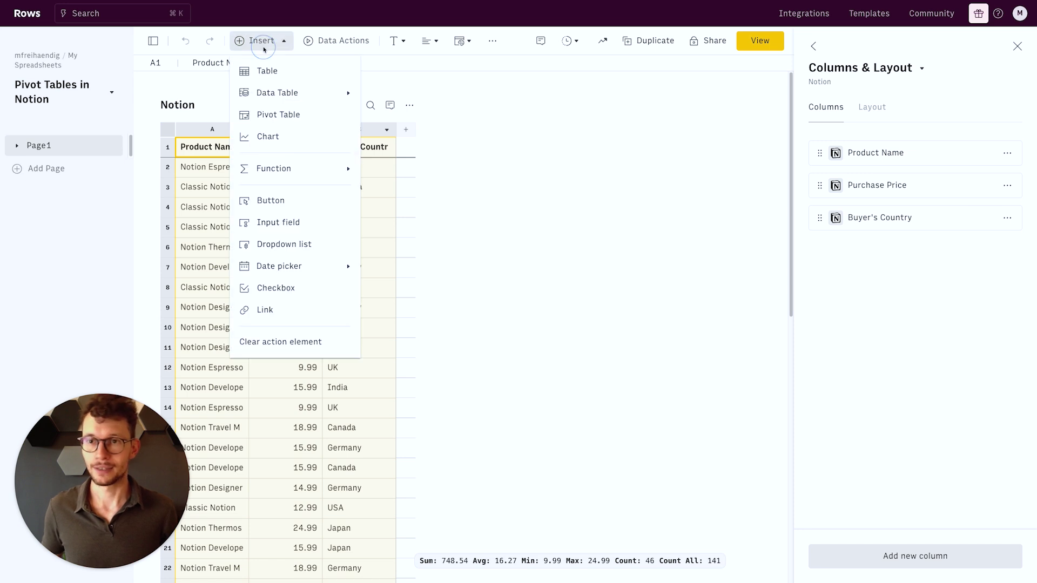
- Insert a pivot table sourced from 'Notion'!A:C below the Notion table
left_click(284, 115)
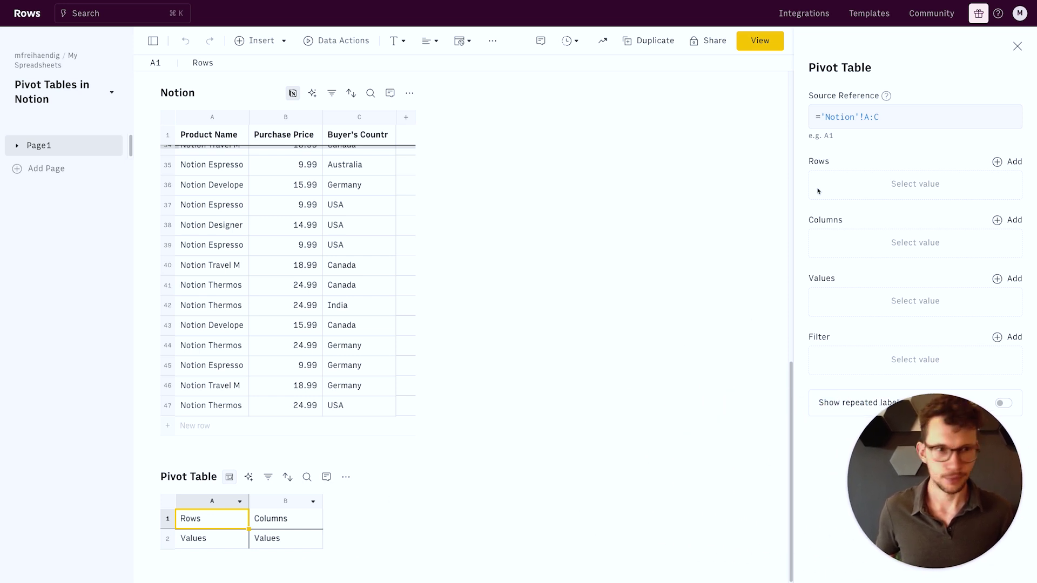
- Group the pivot rows by Buyer's Country, removing Purchase Price from the pivot columns
left_click(889, 167)
left_click(905, 182)
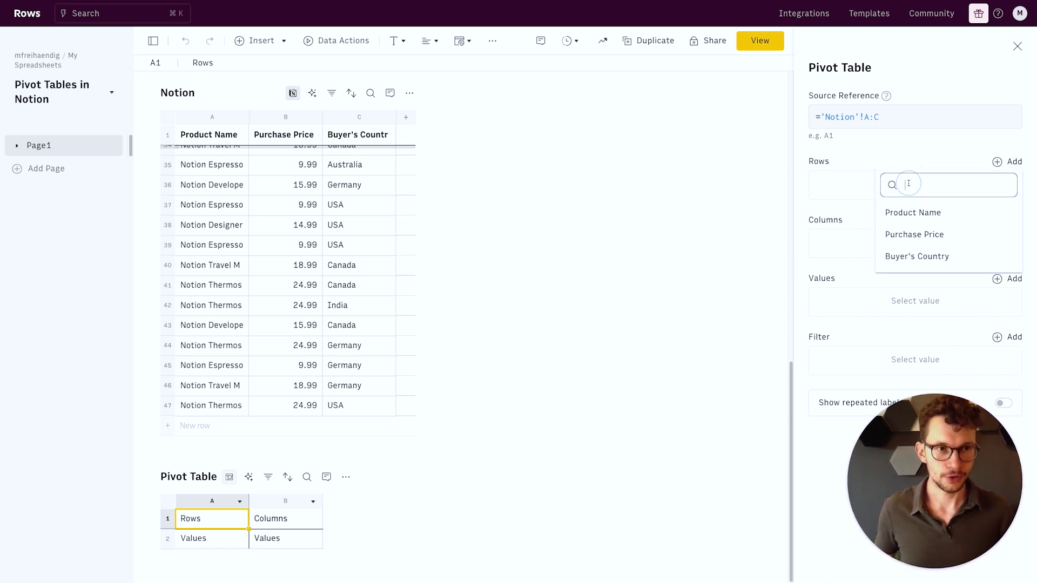
left_click(918, 253)
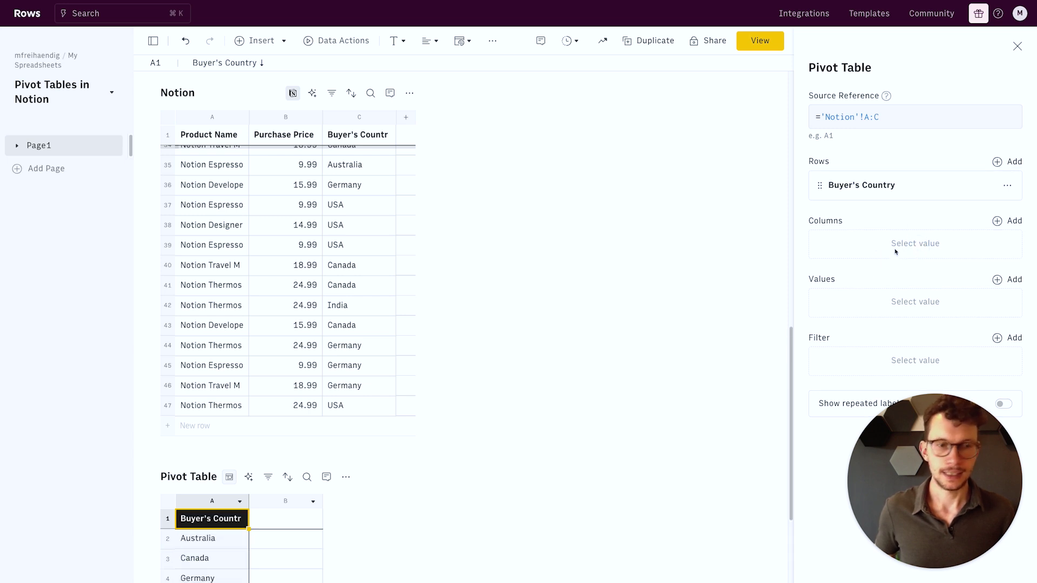
left_click(900, 243)
left_click(906, 294)
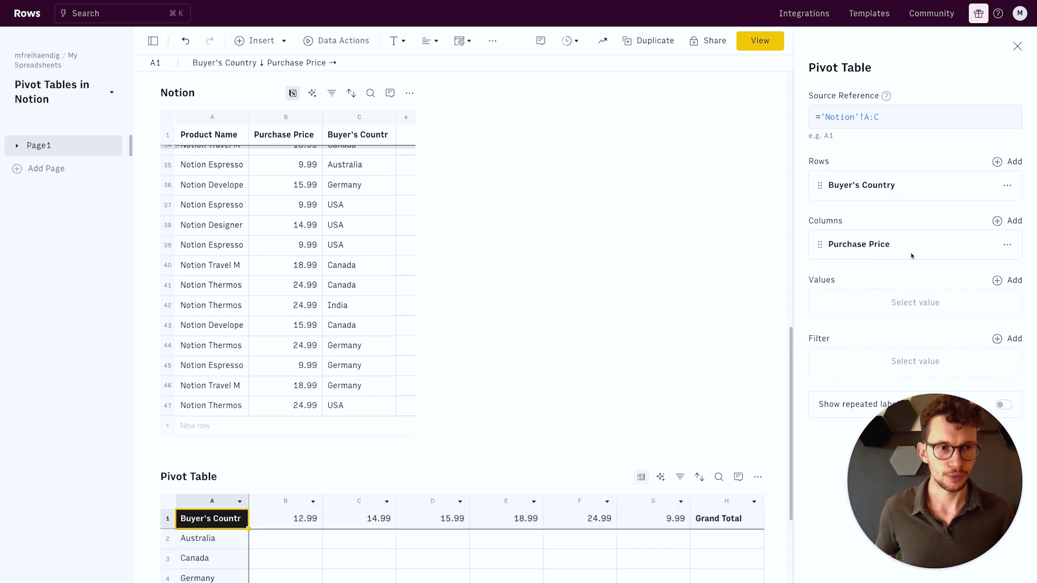
left_click(1007, 244)
left_click(957, 353)
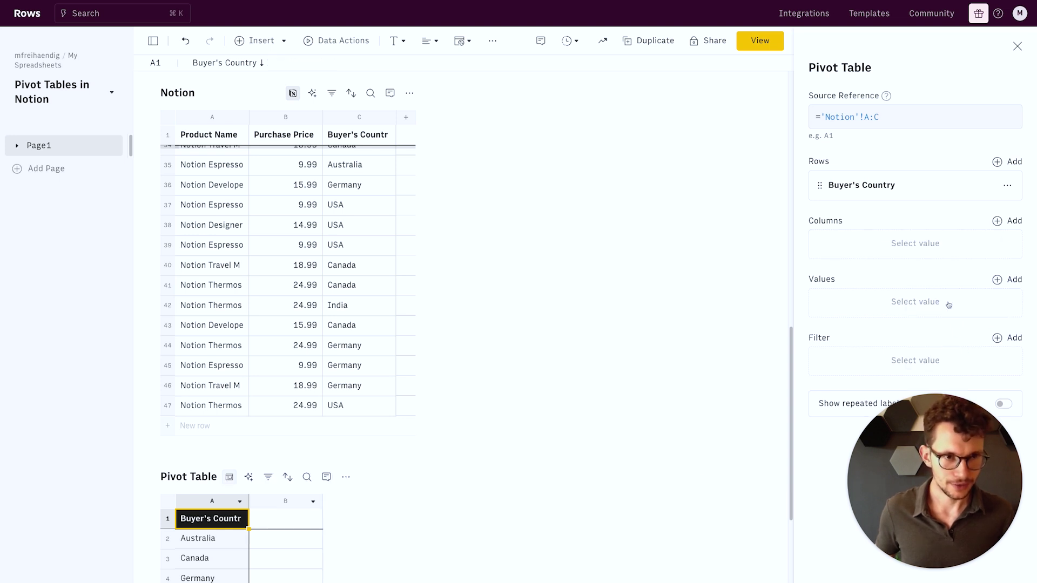
- Add Purchase Price and a COUNTA of Product Name as pivot values
left_click(938, 302)
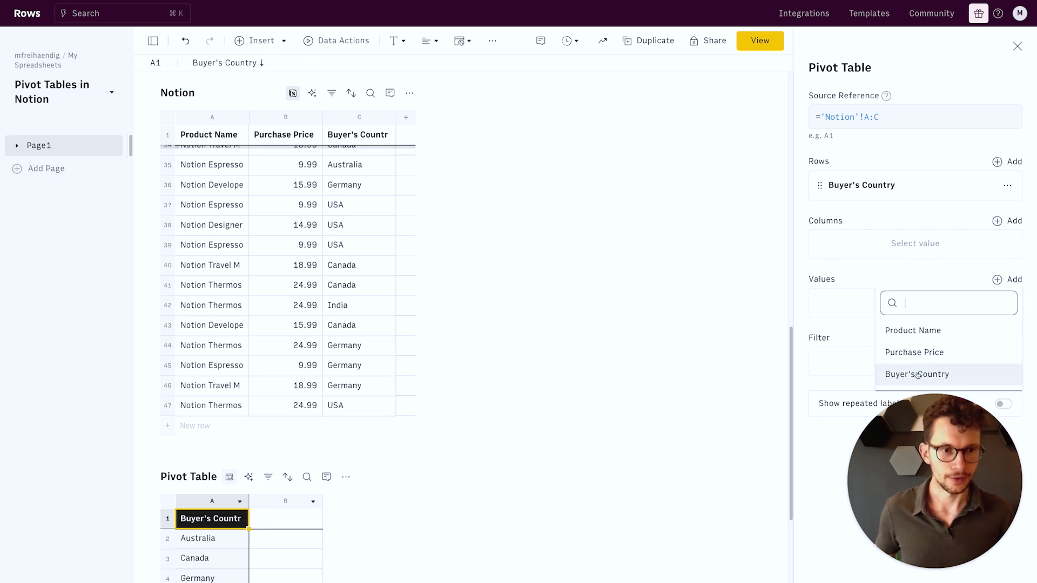
left_click(918, 352)
scroll(624, 337, "down", 3)
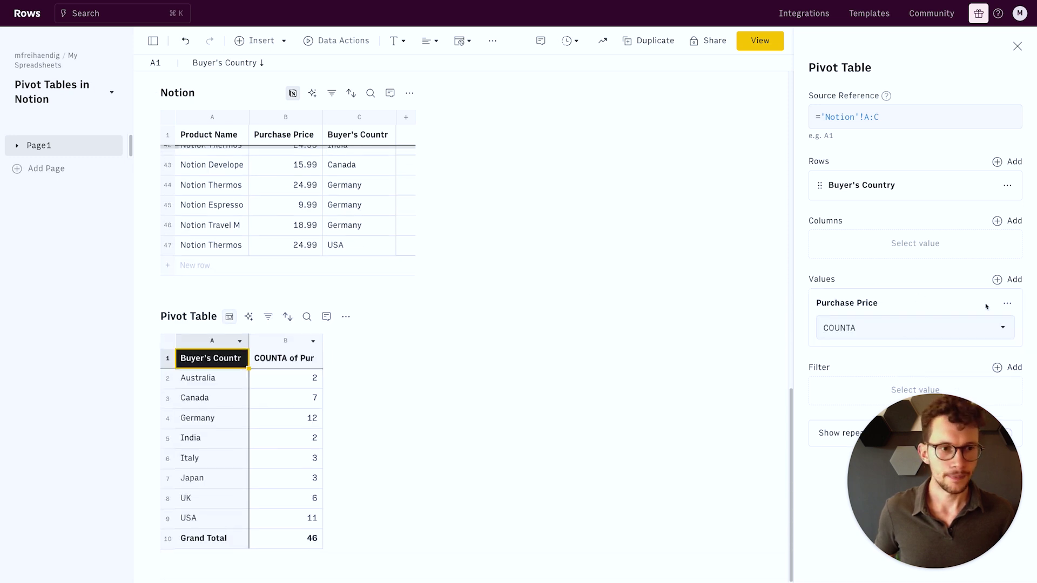
left_click(1007, 303)
left_click(997, 279)
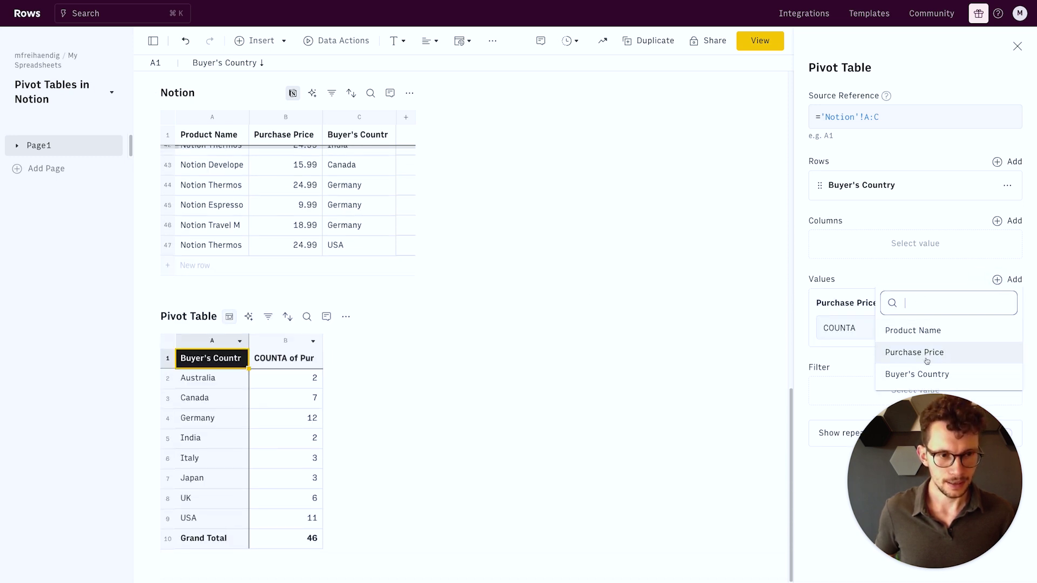
left_click(928, 331)
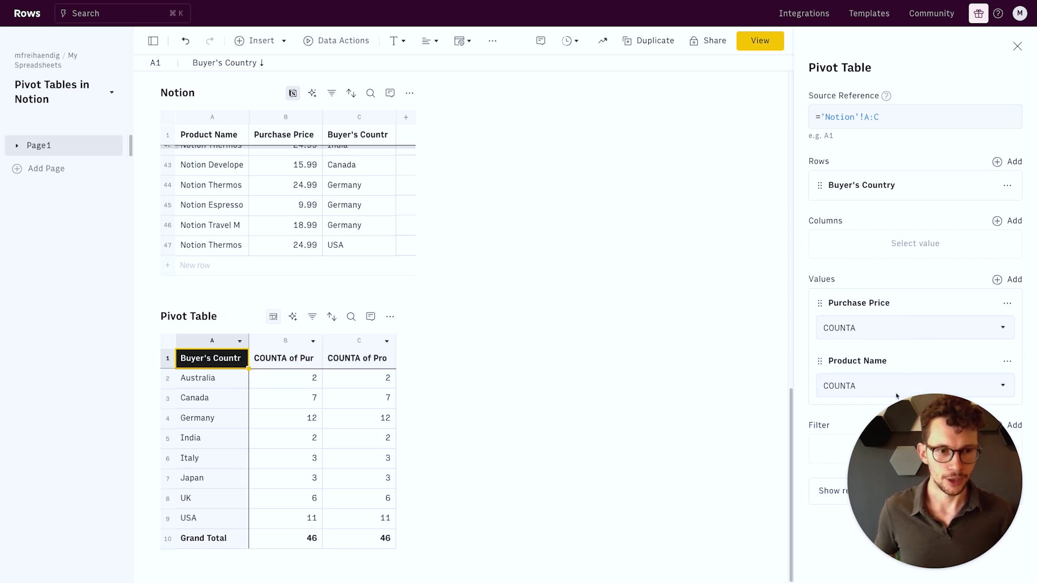
- Change the Purchase Price value aggregation to SUM, totalling 748.54
left_click(890, 326)
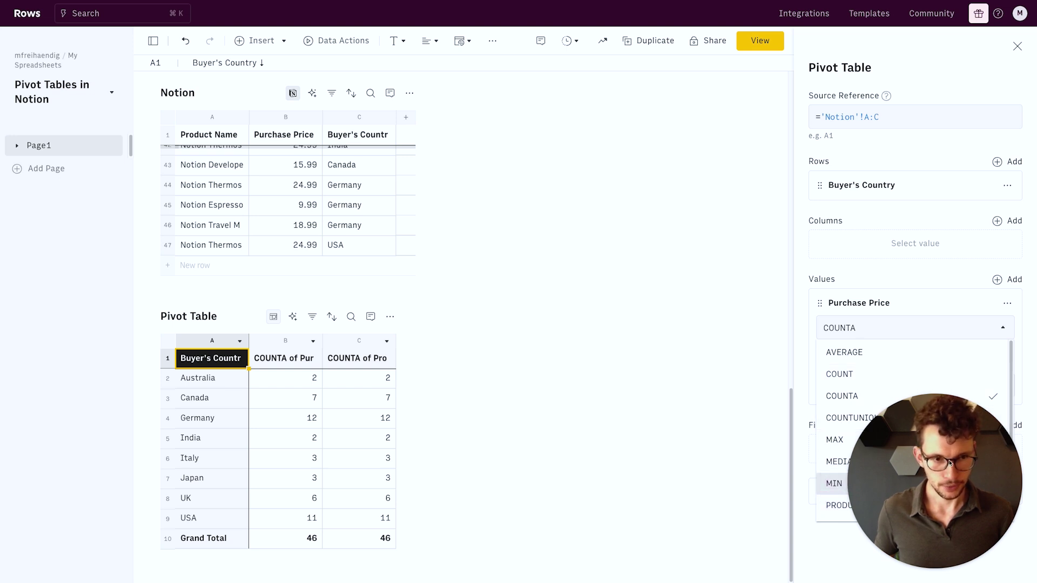
left_click(583, 470)
left_click_drag(583, 470, 131, 365)
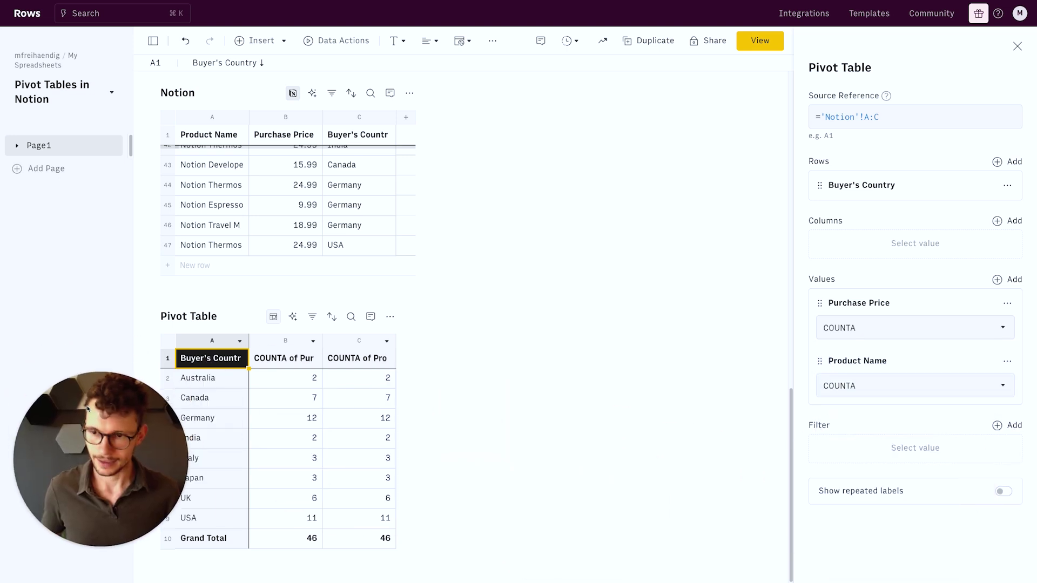
left_click(946, 329)
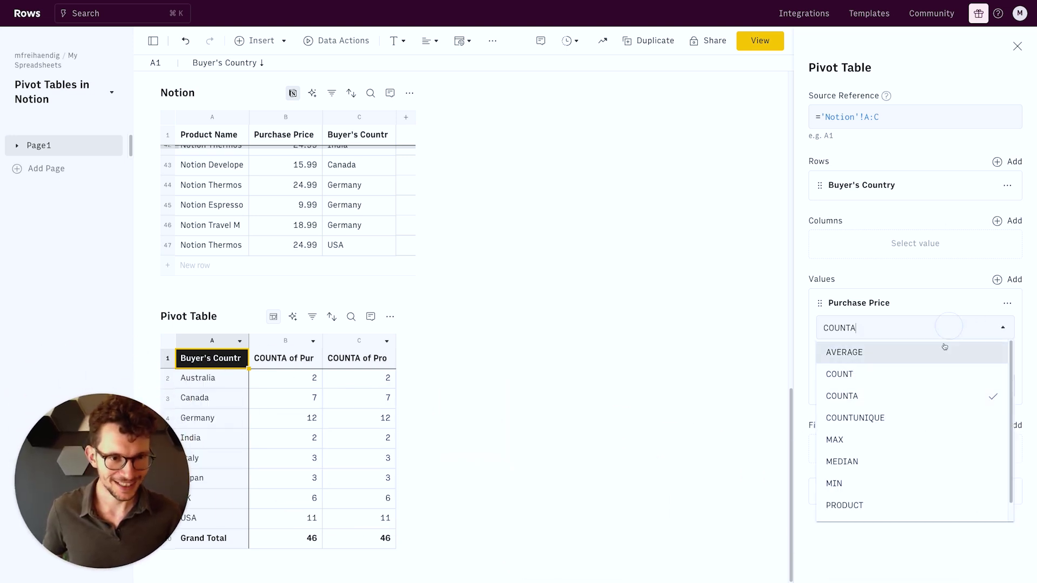
scroll(916, 378, "down", 1)
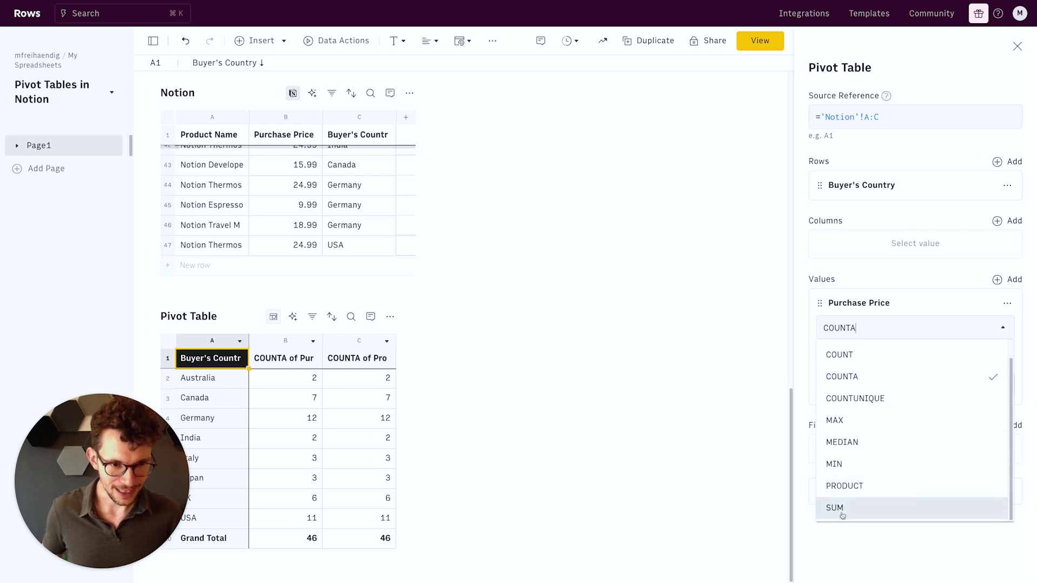
left_click(908, 510)
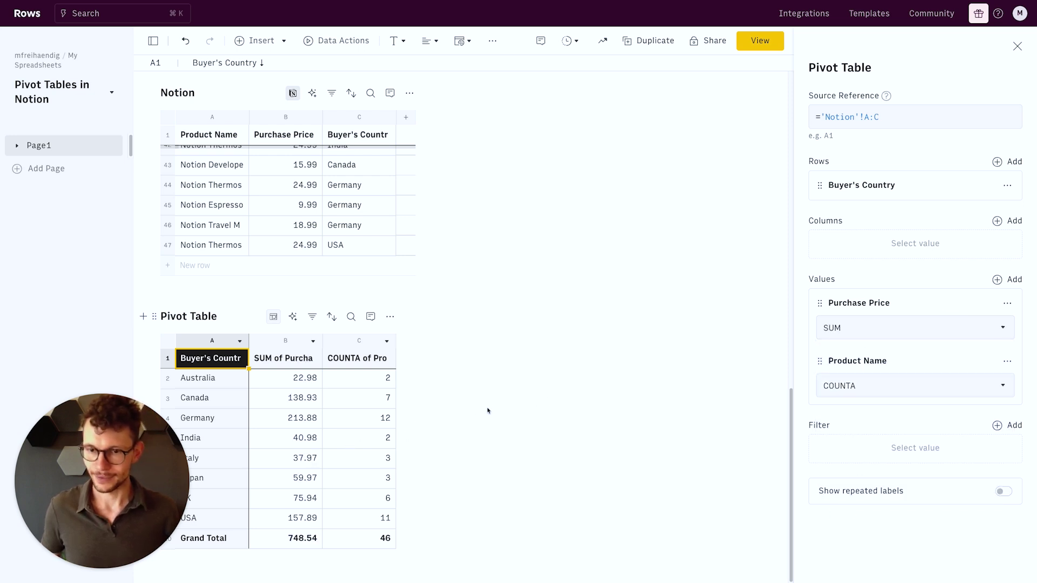
- Rename pivot headers B1 and C1 to 'Total Revenue' and 'Total Sales'
left_click(301, 378)
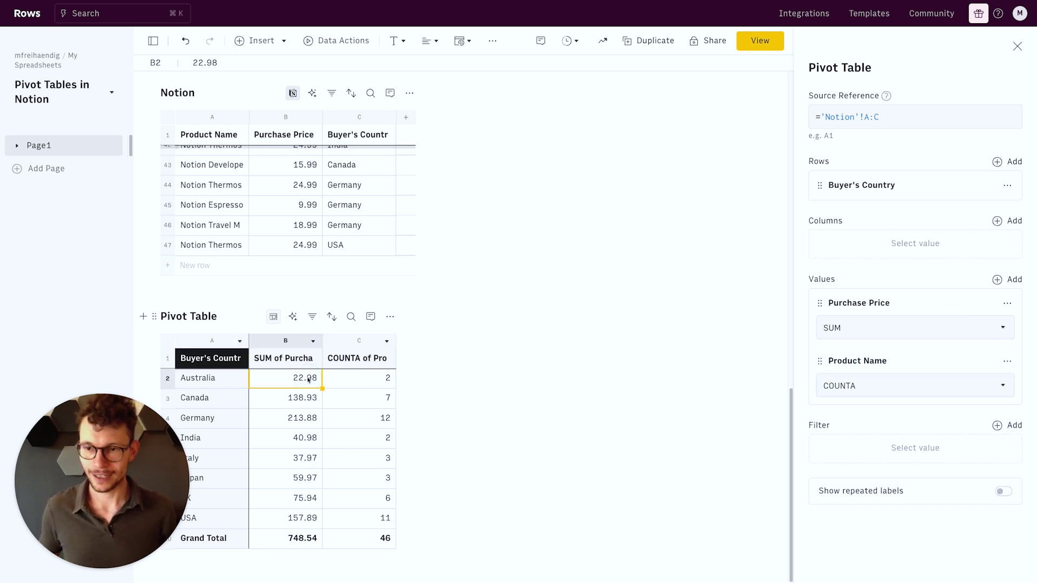
left_click(300, 359)
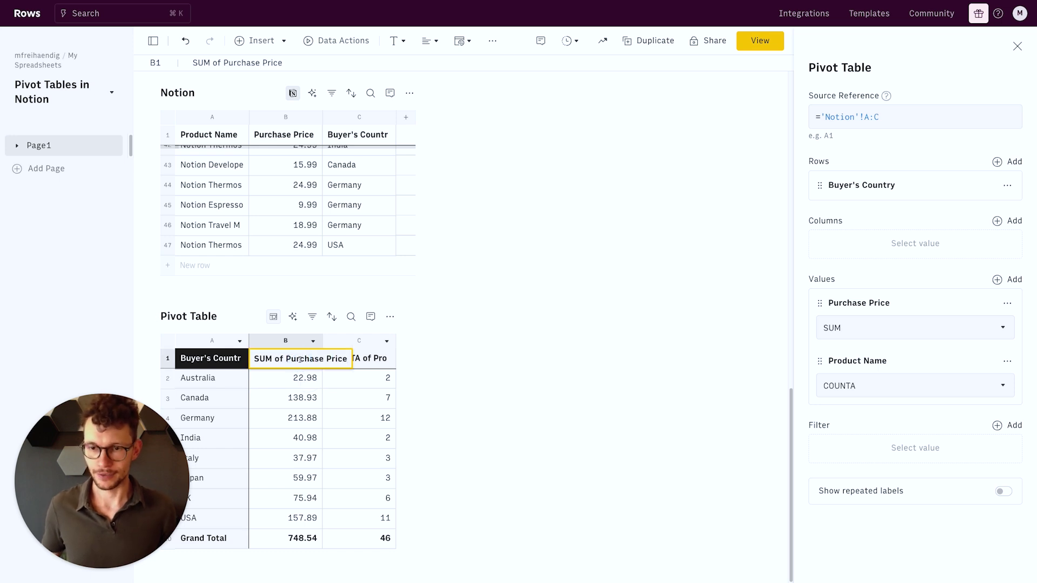
key("super+a")
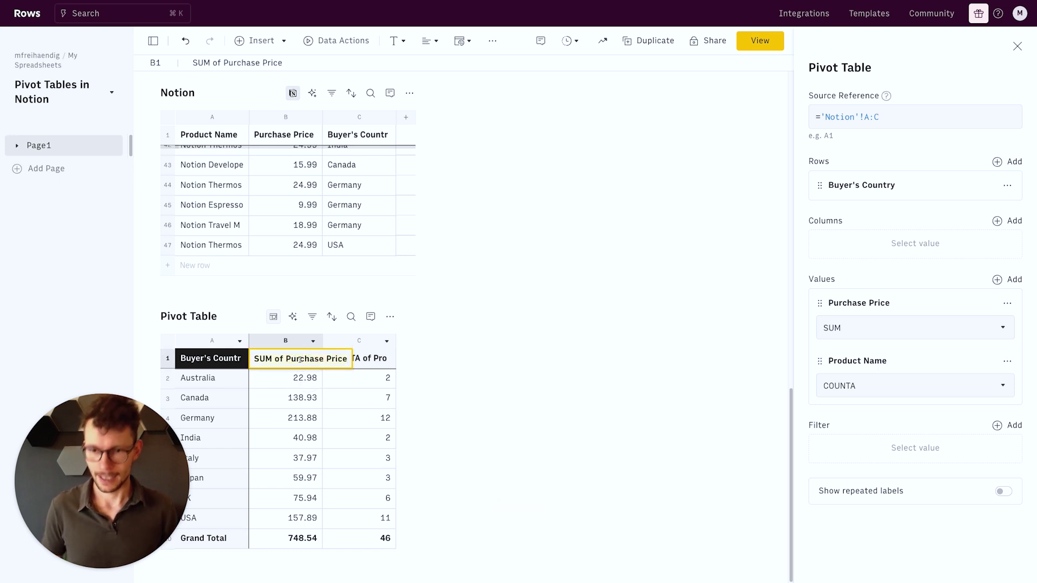
type("Total Revenue")
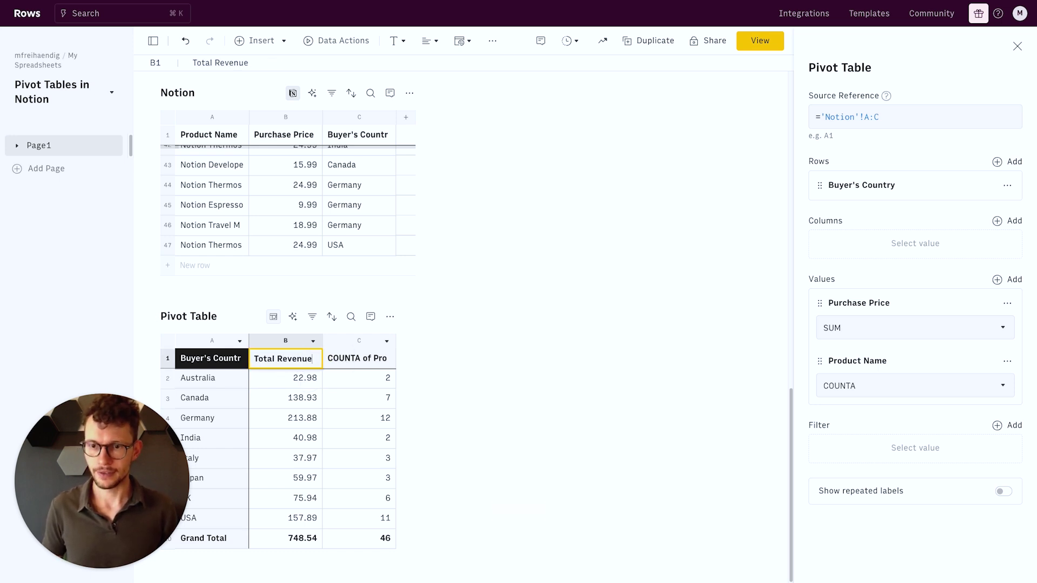
key("Return")
left_click(350, 360)
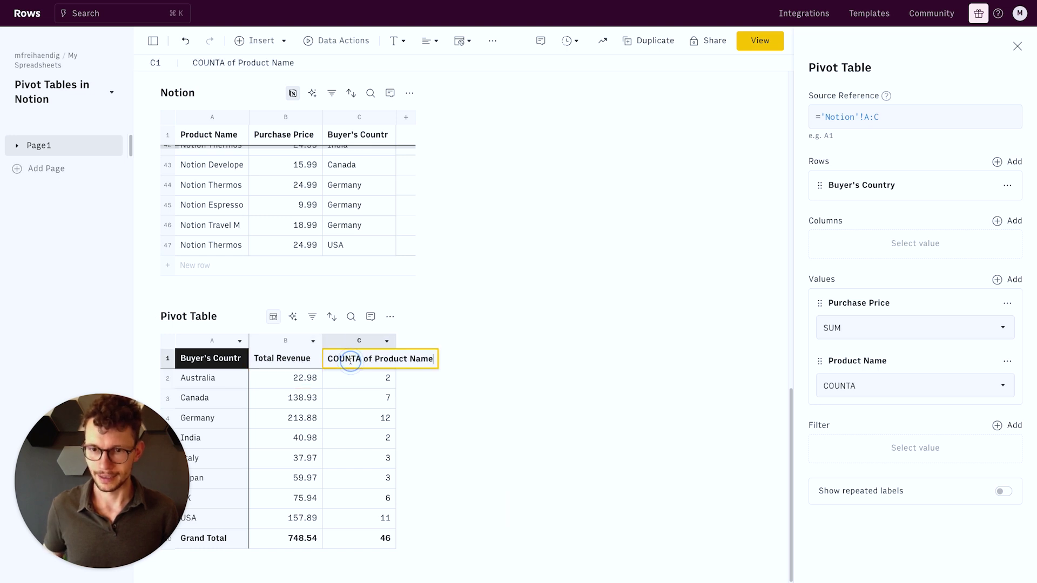
key("super+a")
type("Total S")
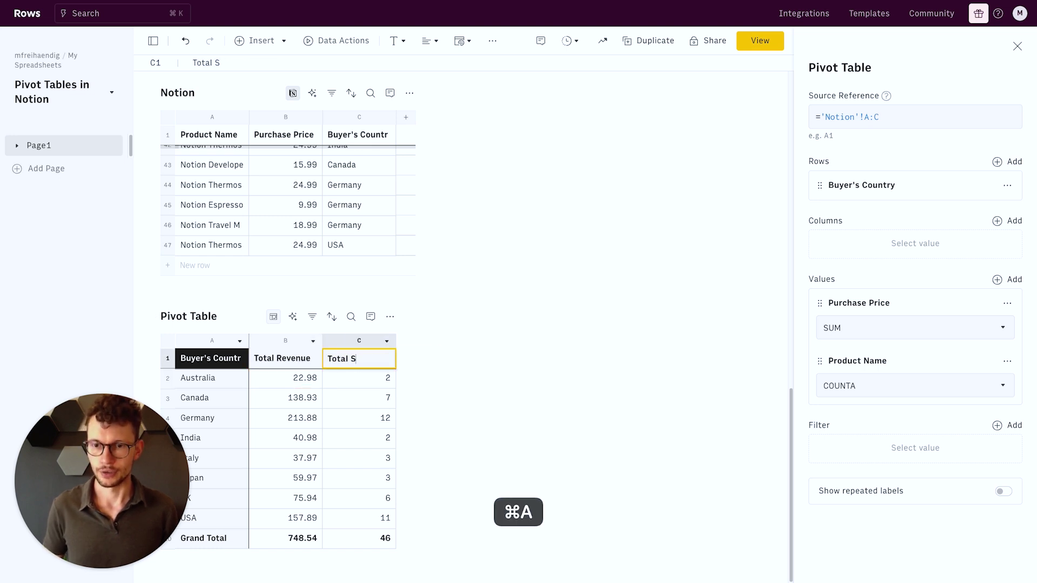
type("ales")
key("Return")
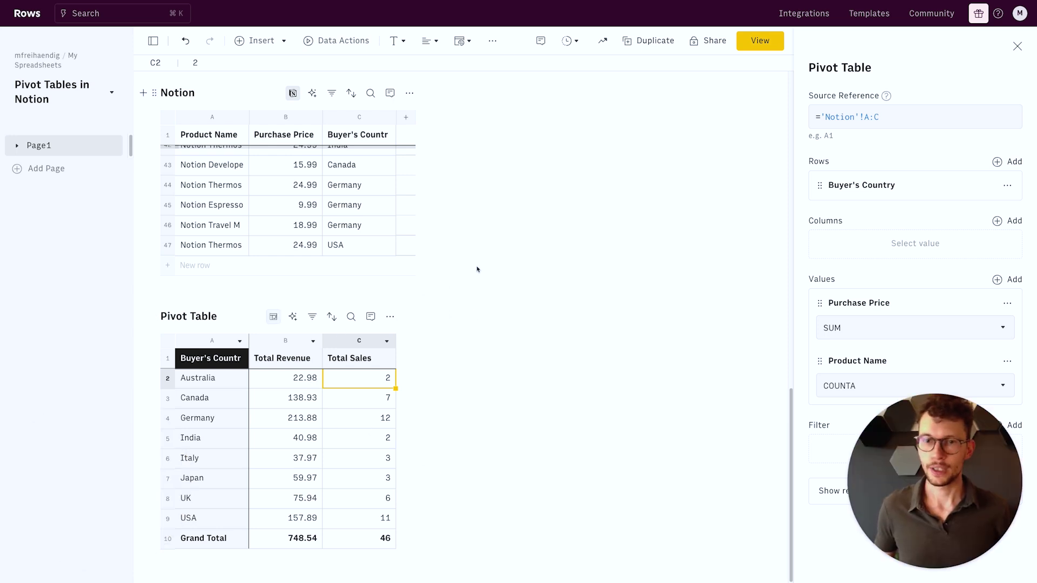
- Turn on Share privately in the pivot table's Embed settings and copy its URL
left_click(390, 316)
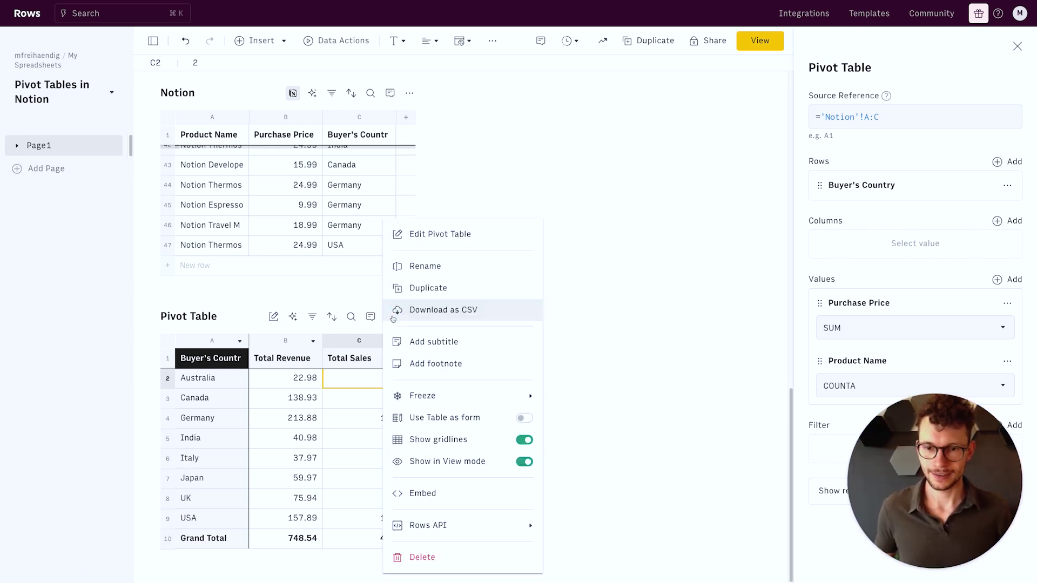
left_click(424, 493)
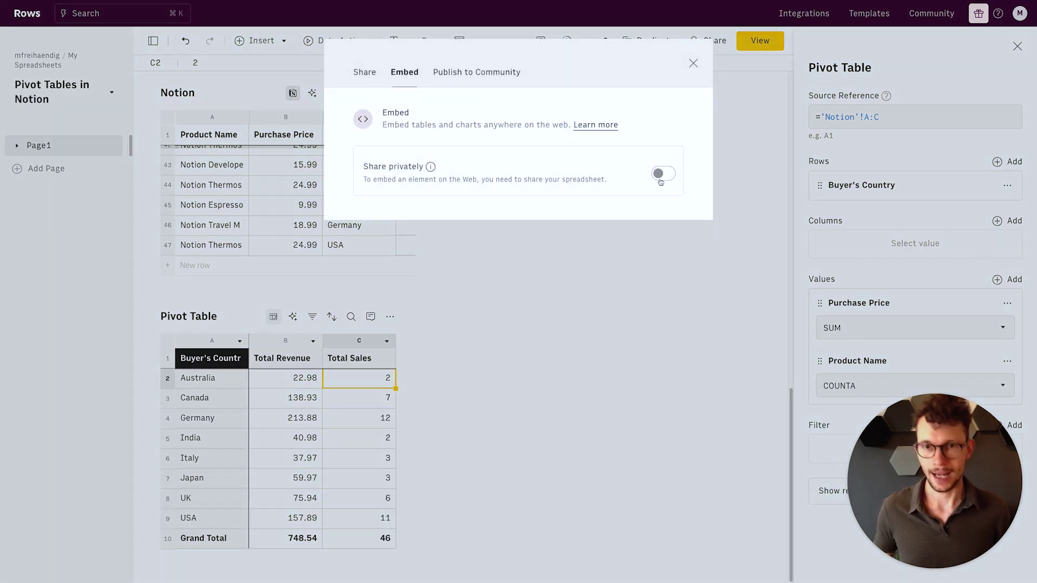
left_click(660, 178)
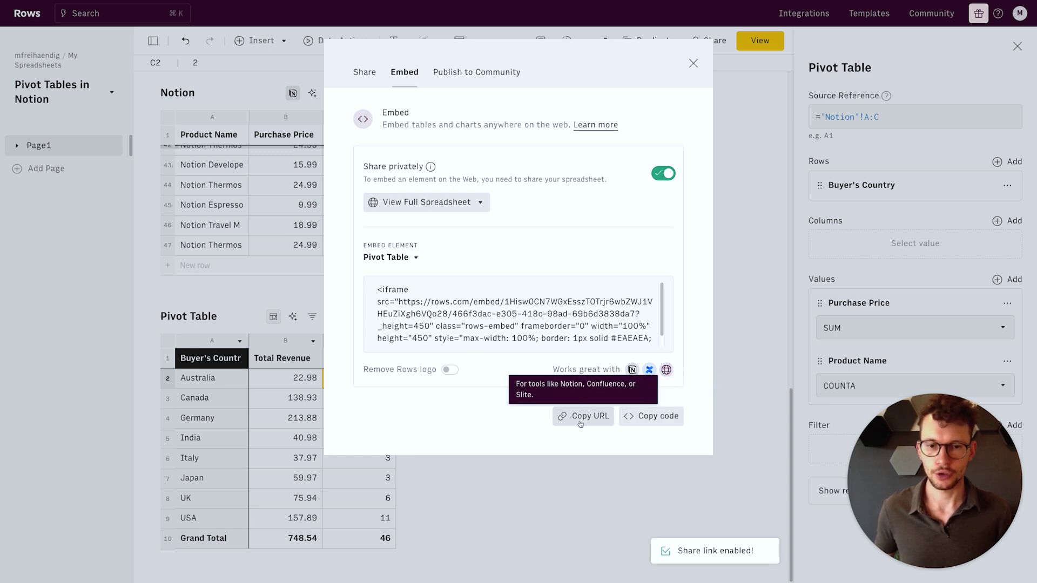
left_click(569, 424)
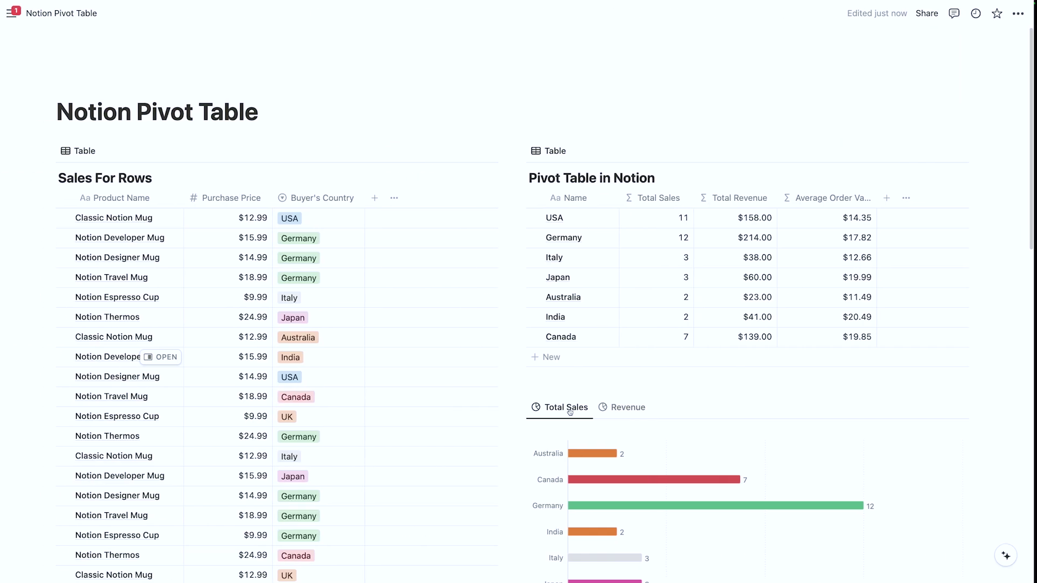
scroll(570, 412, "down", 12)
scroll(569, 412, "up", 5)
- Paste the pivot's URL under the bar chart as a live Embed, showing totals 748.54 and 46
left_click(573, 201)
key("super+v")
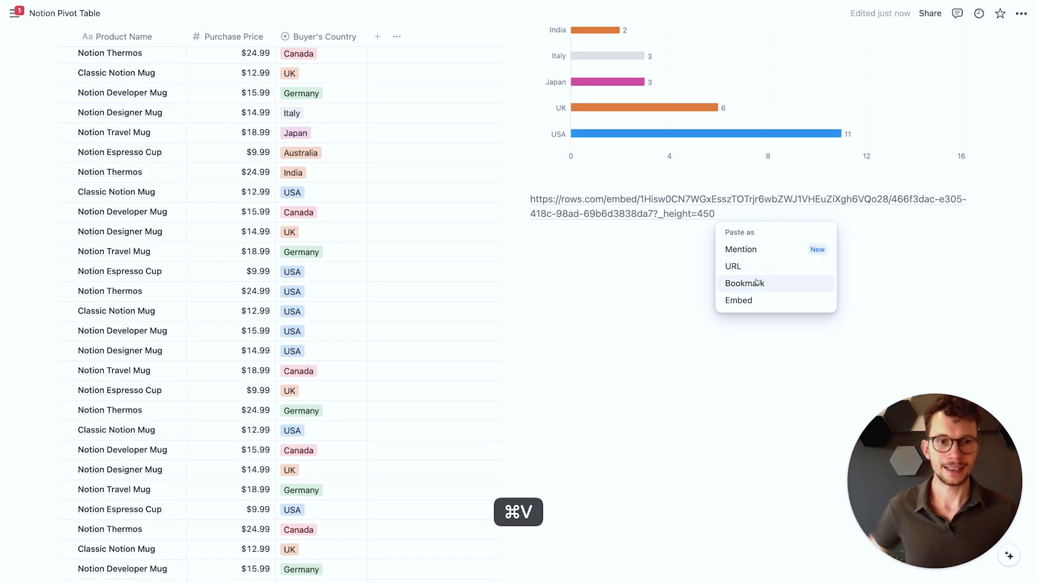
left_click(752, 300)
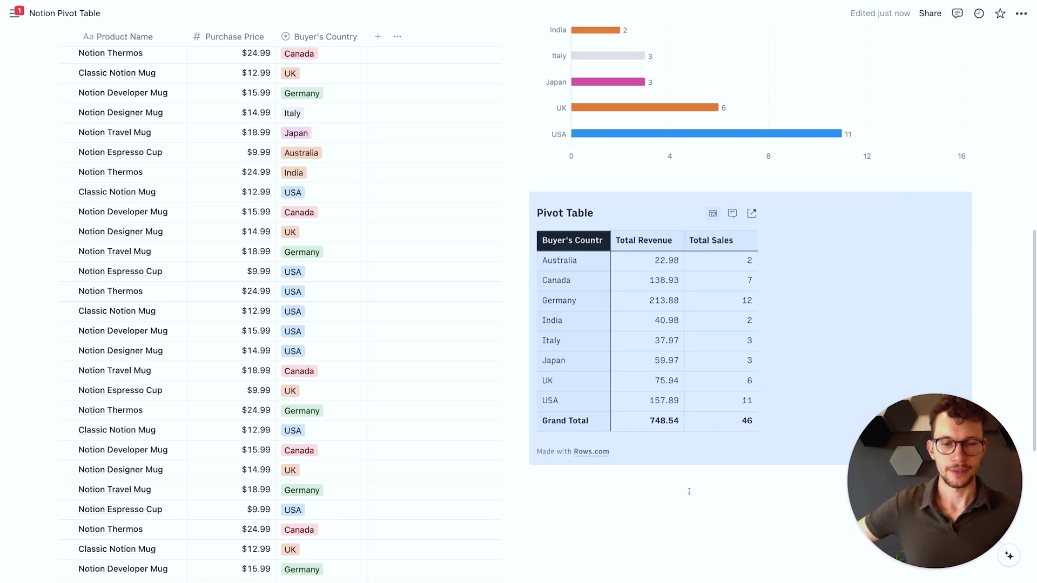
scroll(686, 506, "down", 5)
scroll(686, 506, "up", 1)
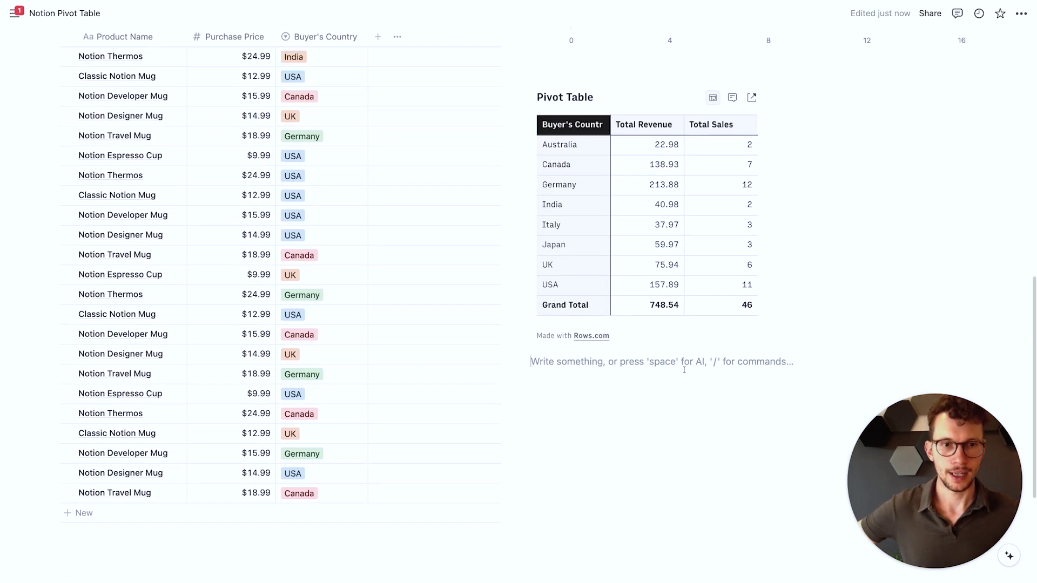
scroll(764, 280, "up", 1)
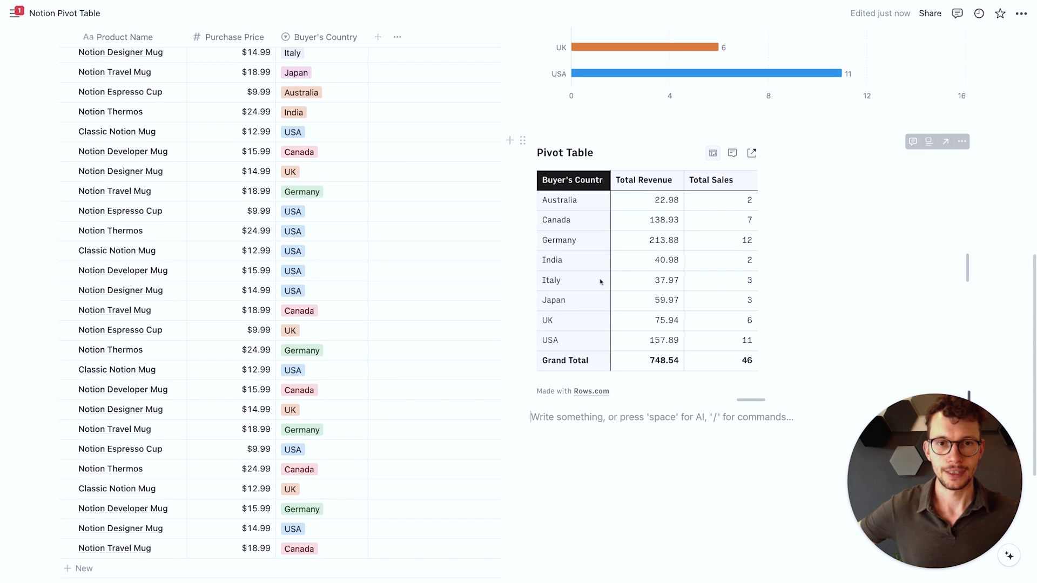
scroll(608, 322, "up", 1)
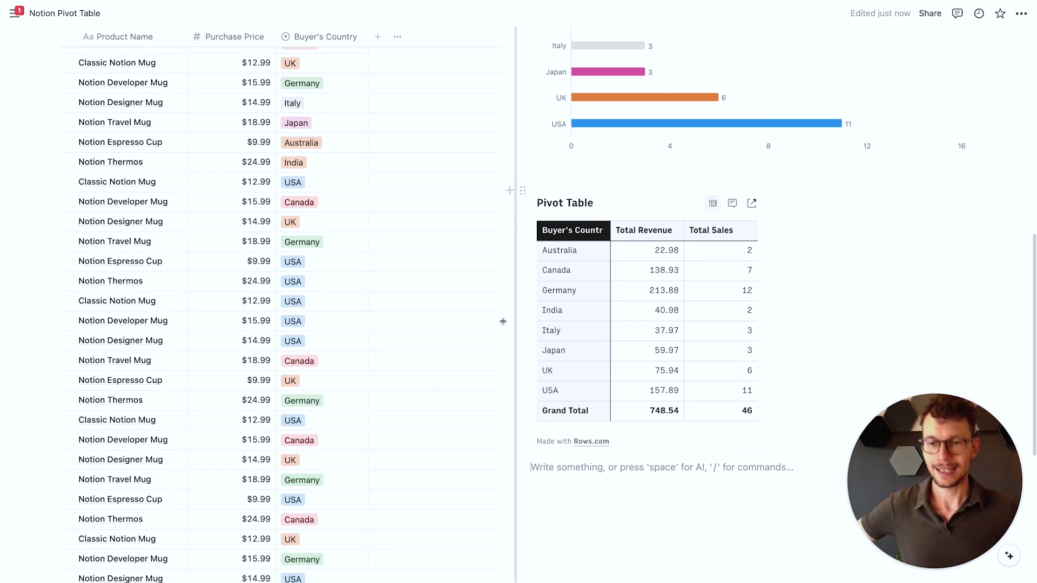
scroll(505, 322, "up", 2)
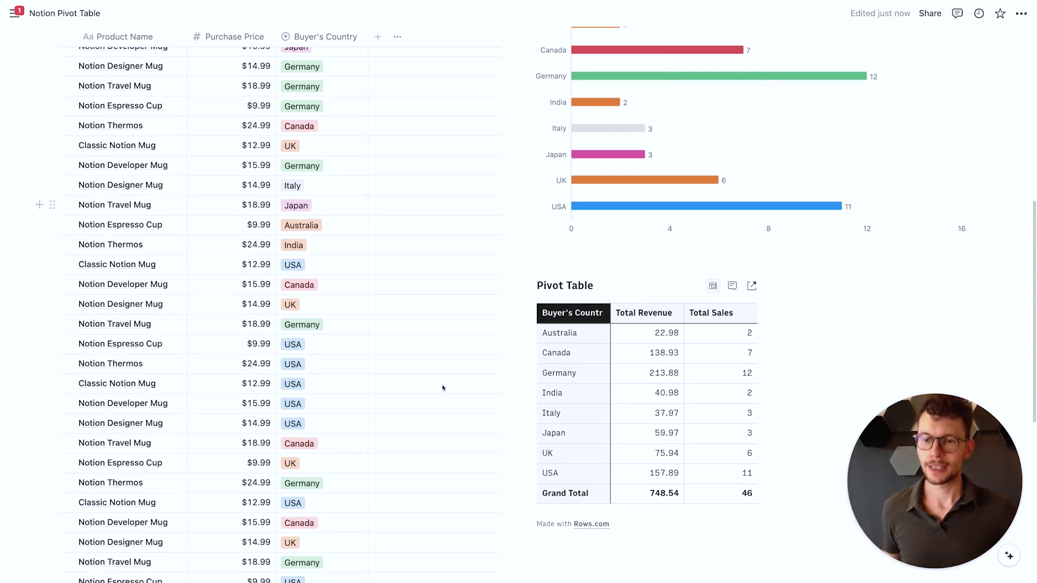
scroll(443, 387, "down", 2)
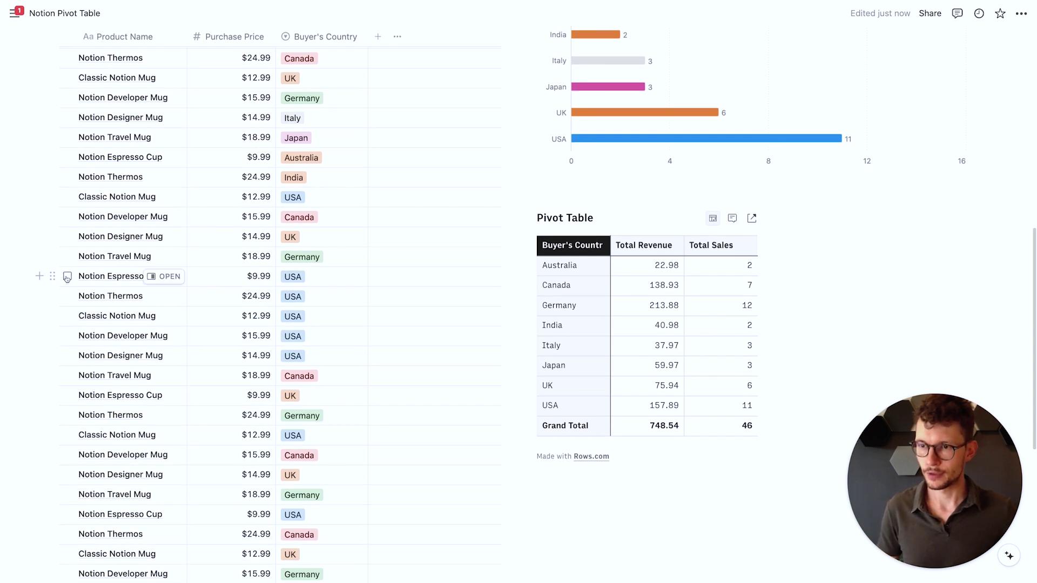
- Change Buyer's Country to Canada for the Espresso Cup, Thermos, Classic, Developer and Designer Mug rows
left_click(67, 276)
left_click(67, 296)
left_click(67, 316)
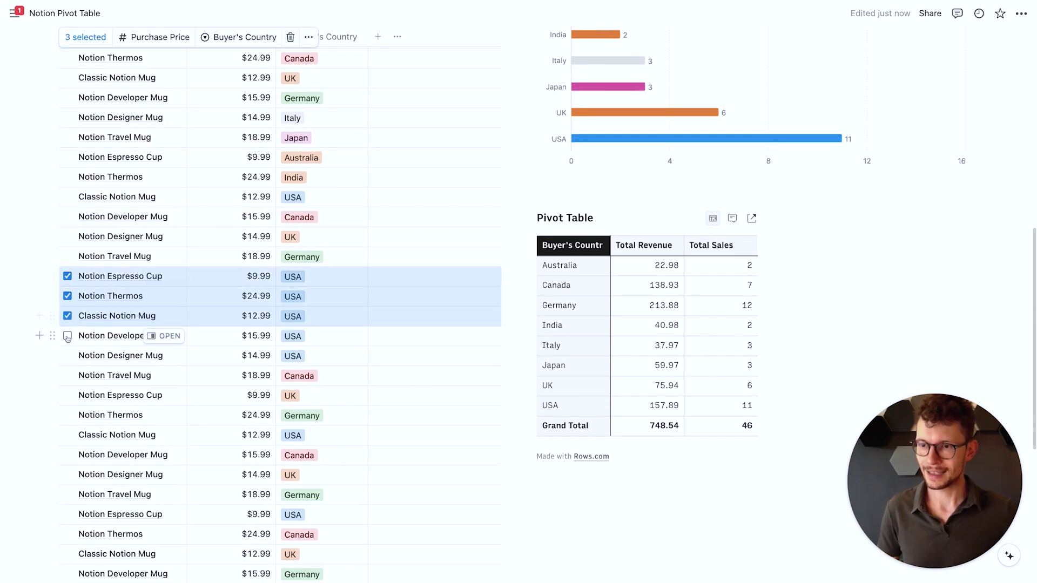
left_click(67, 336)
left_click(67, 355)
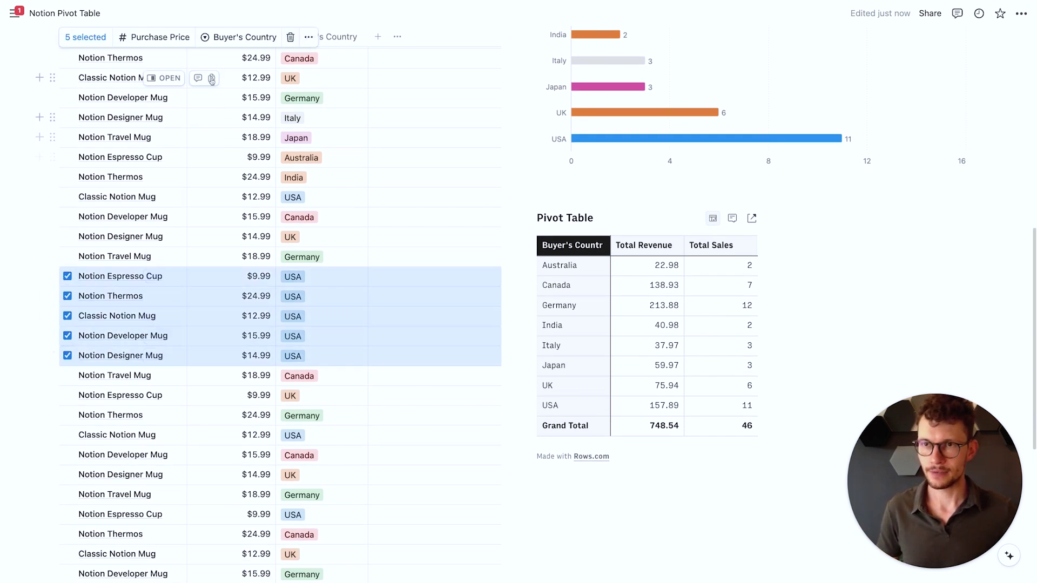
left_click(230, 36)
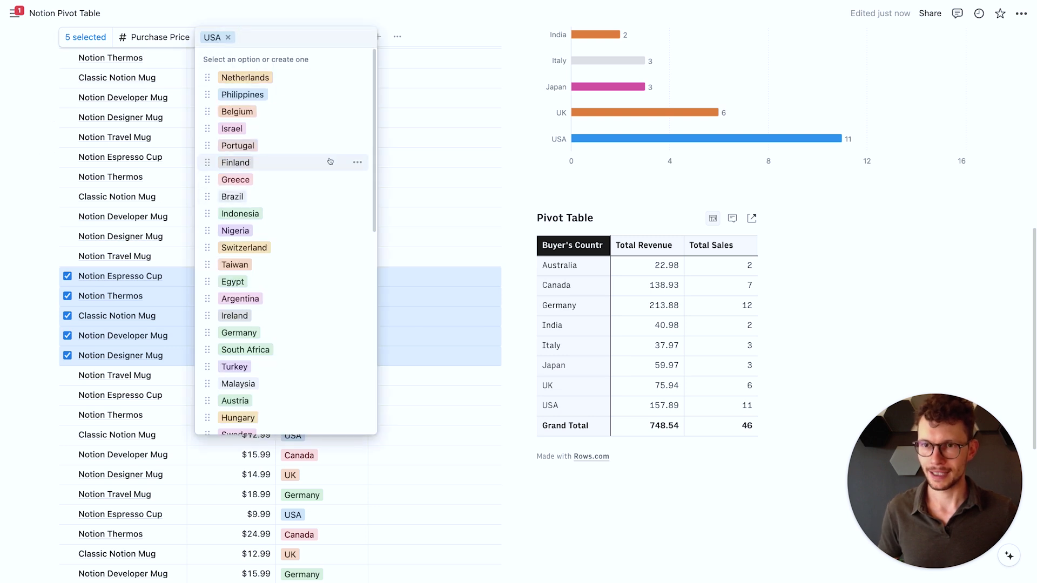
type("ca")
left_click(271, 99)
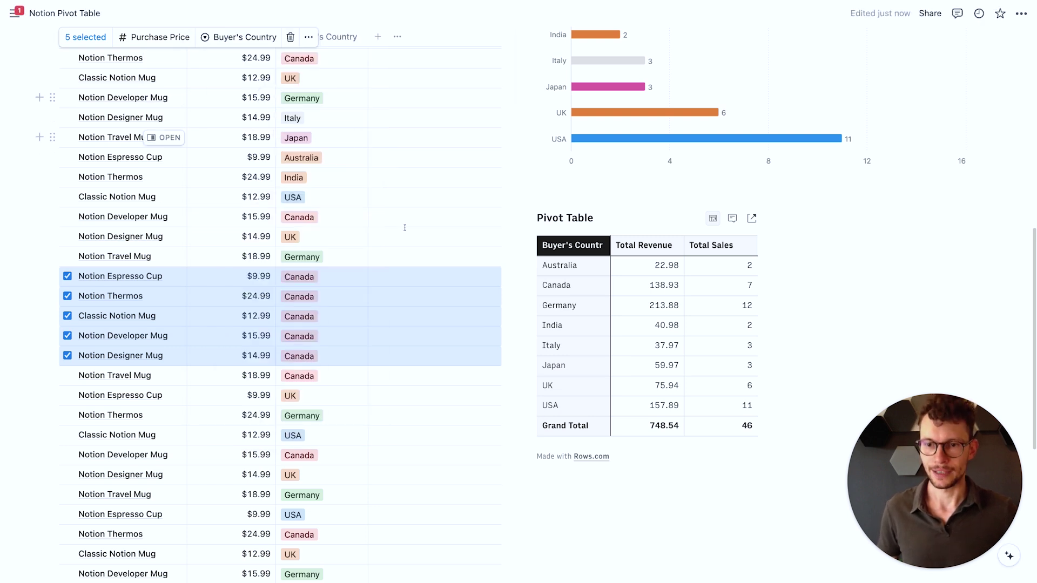
left_click(632, 517)
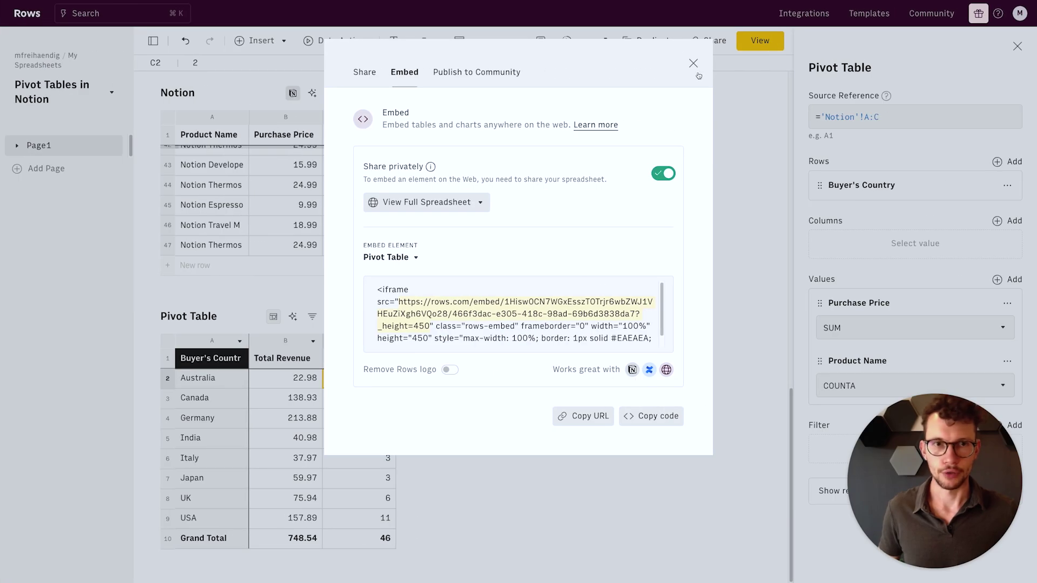
- Close the Embed dialog and run Refresh Data Table on the Notion data table
left_click(694, 64)
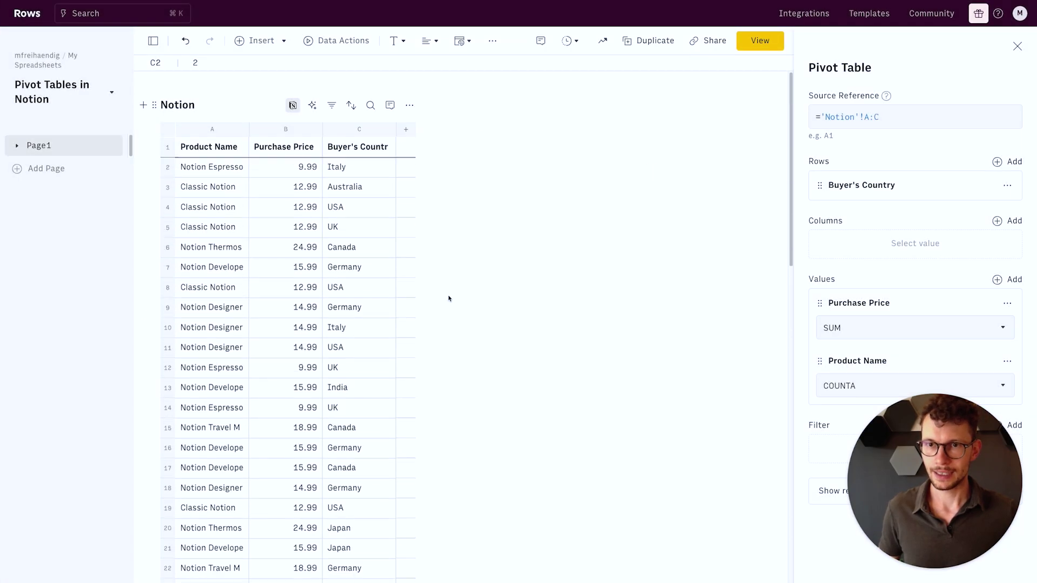
left_click(409, 105)
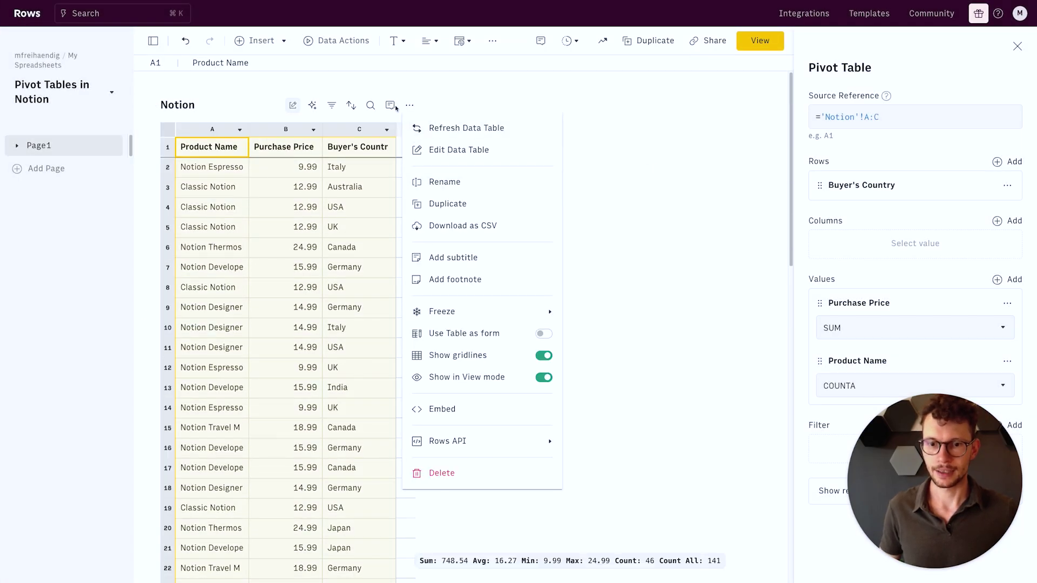
left_click(440, 127)
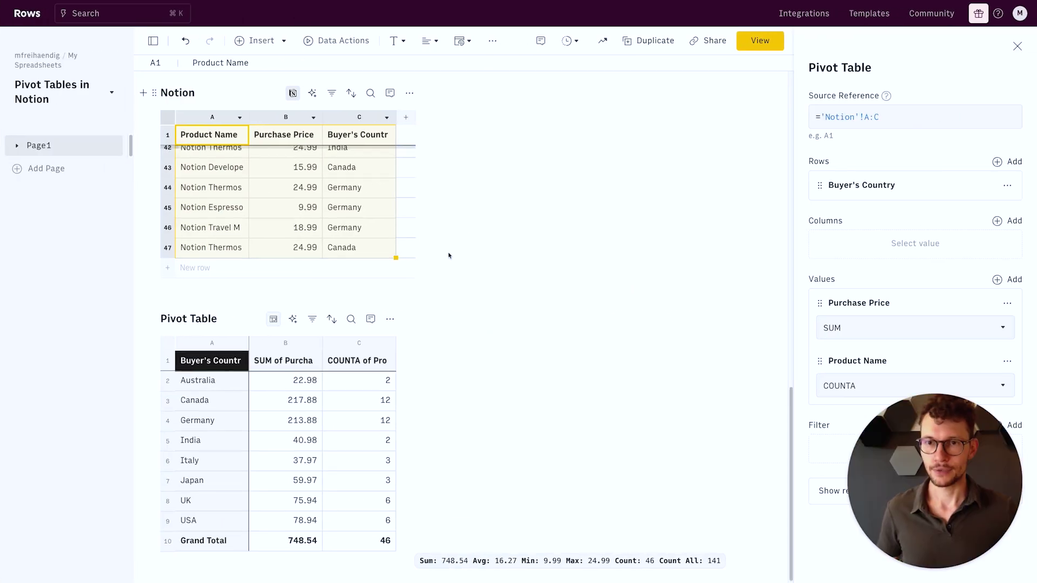
left_click(409, 106)
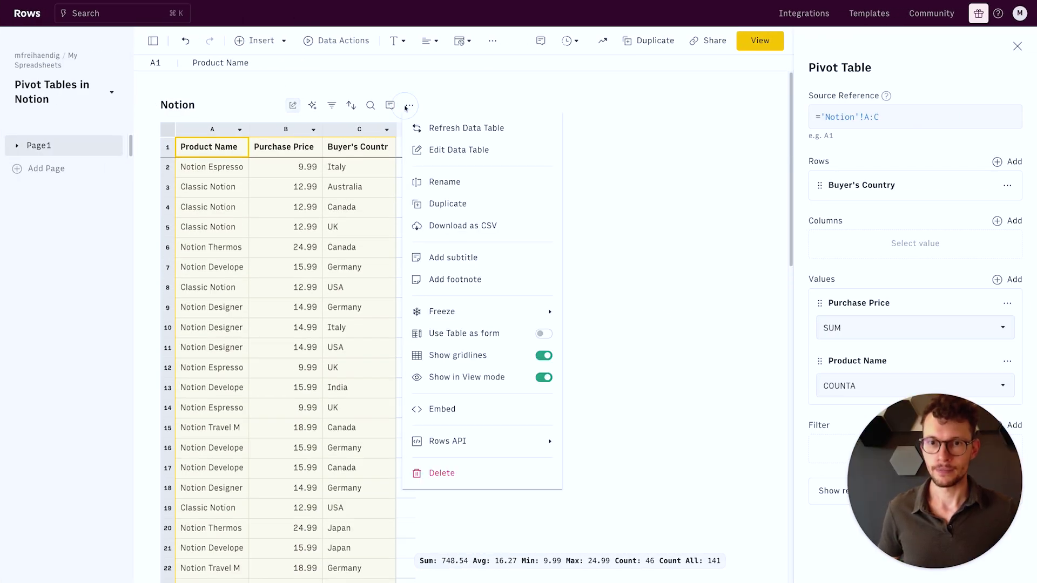
- Schedule the Notion data table to refresh every day at 08:00 UTC+00:00
left_click(460, 155)
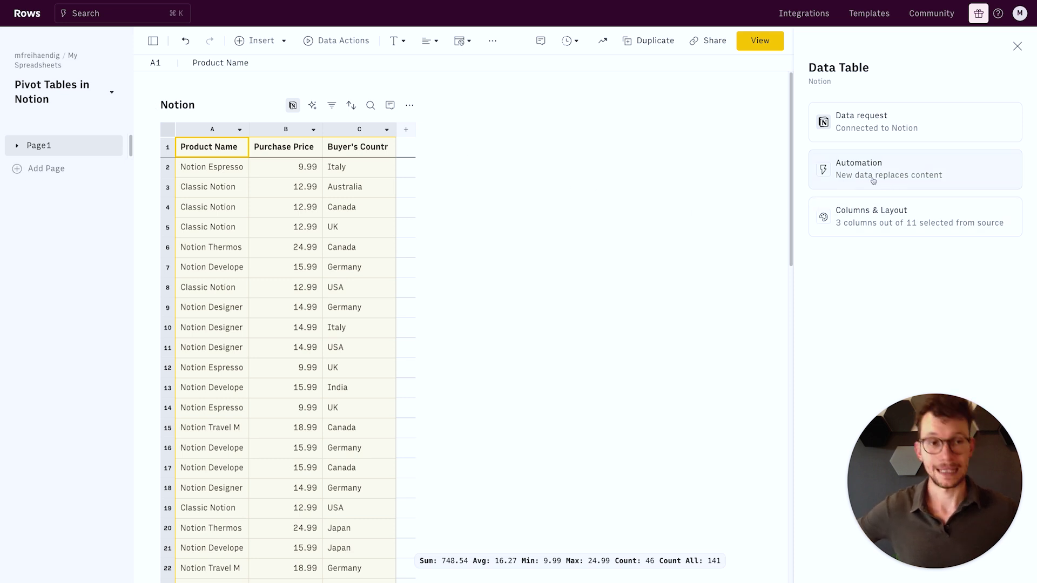
left_click(859, 186)
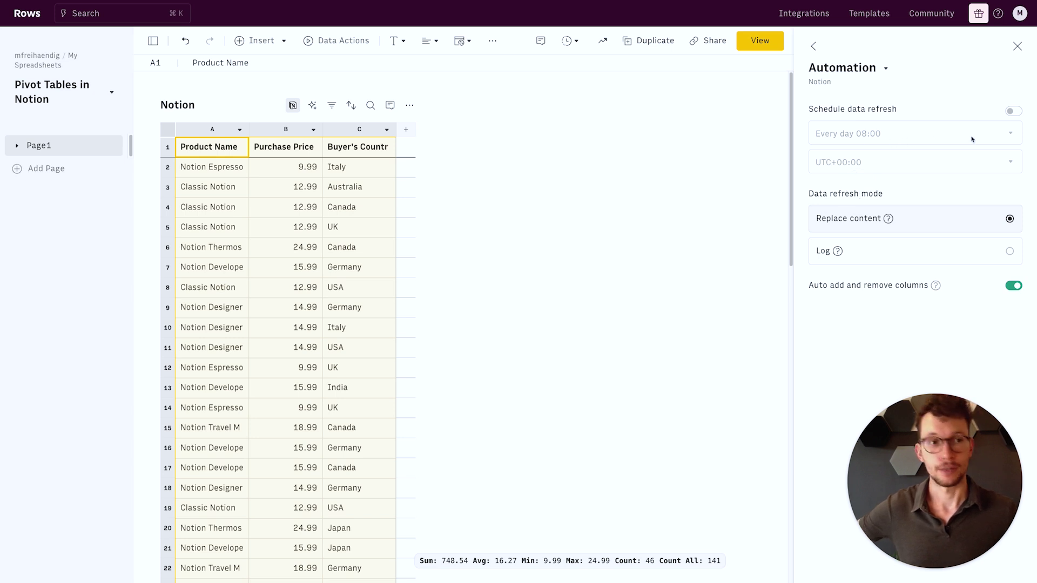
left_click(1014, 111)
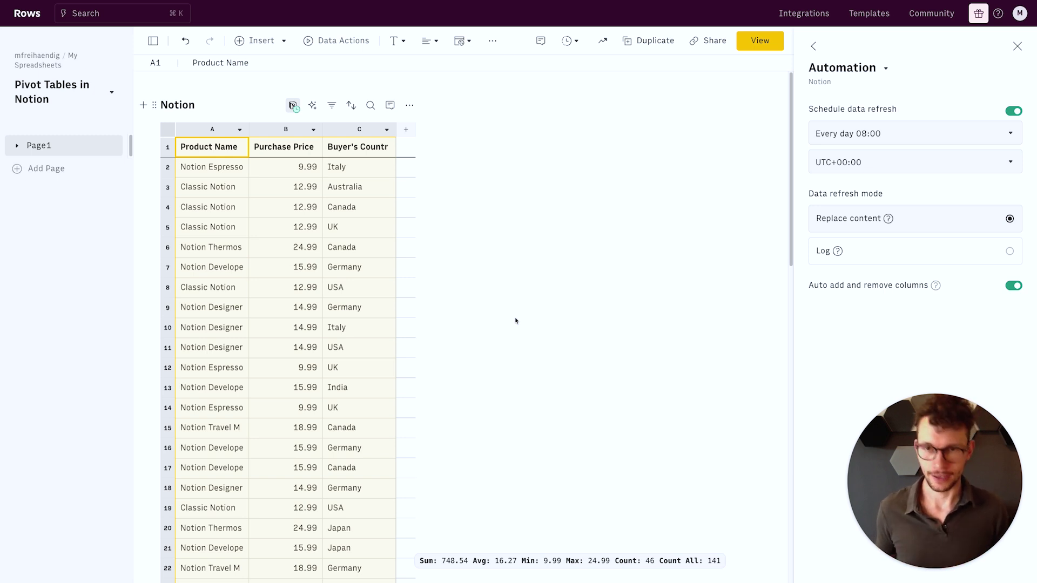
left_click(598, 183)
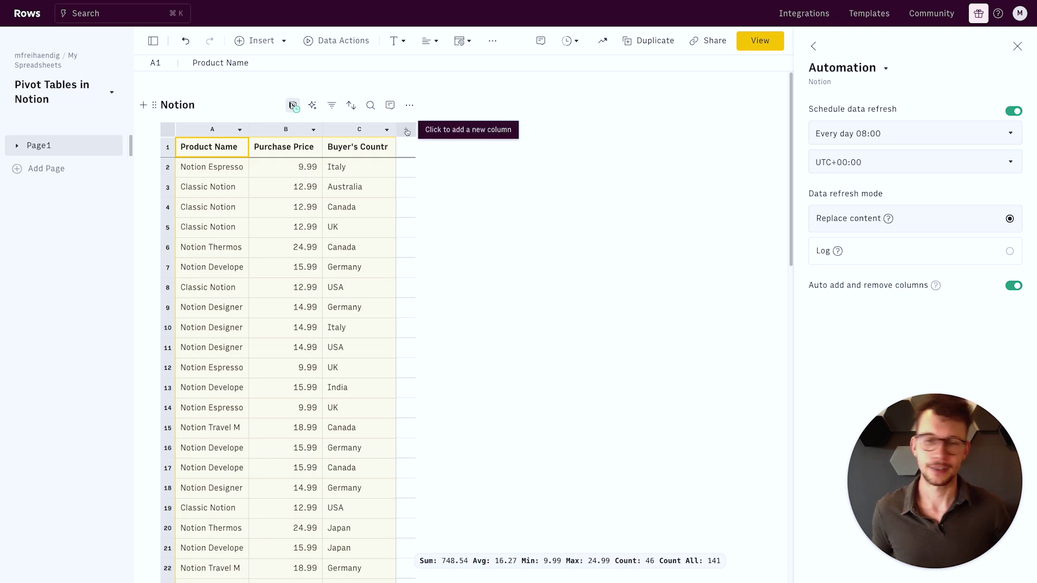